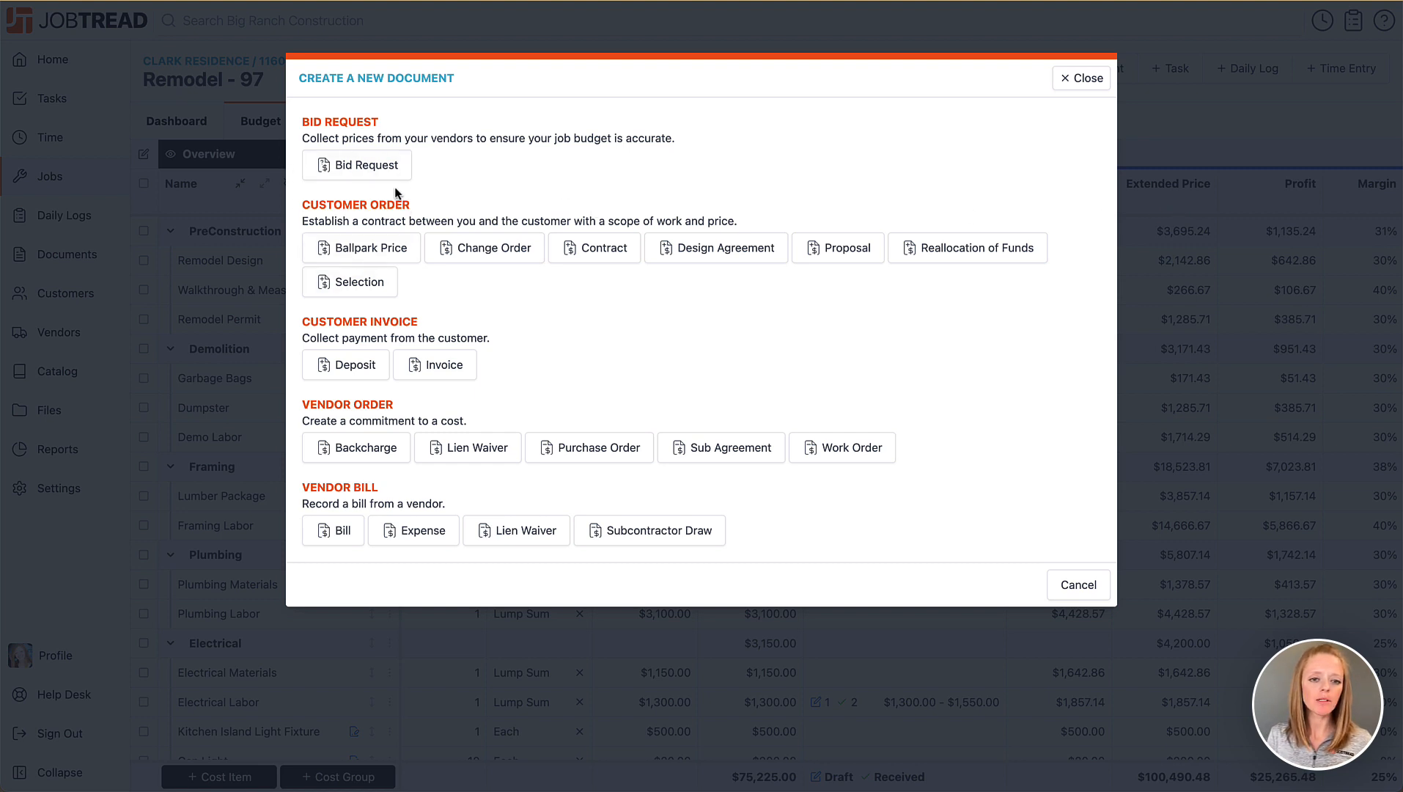
- Start a new bid request document and assign it to the vendor Mangold Electric
left_click(353, 164)
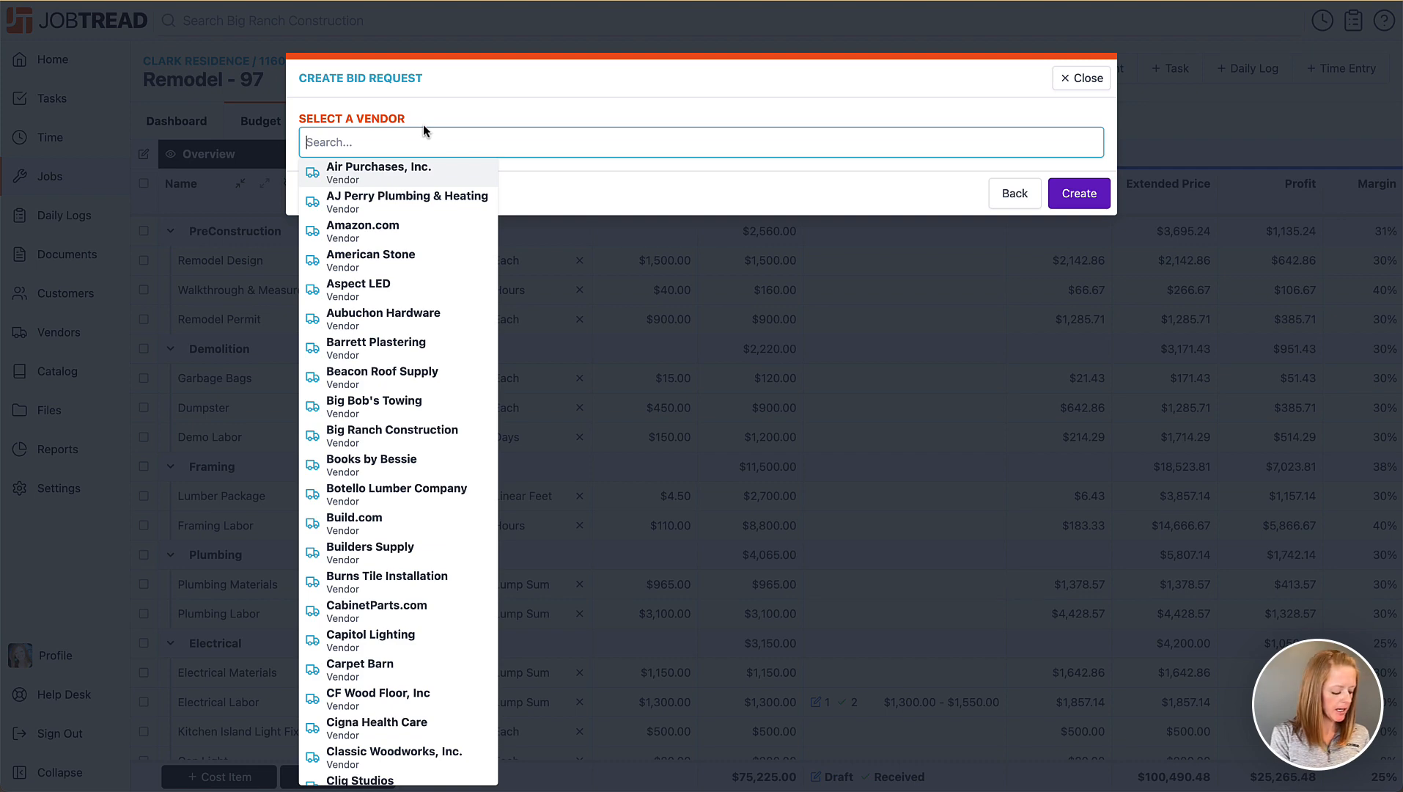
type("ele")
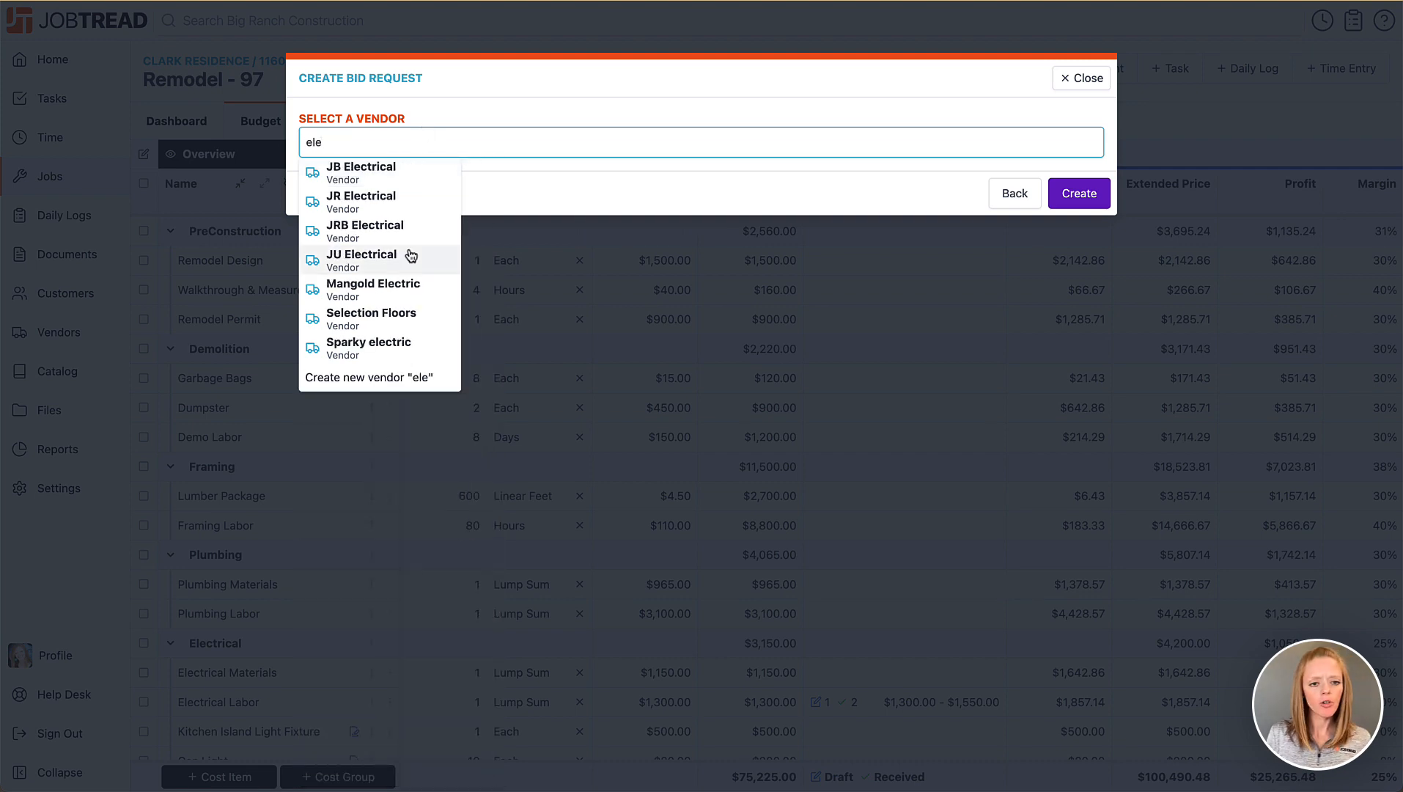
left_click(409, 290)
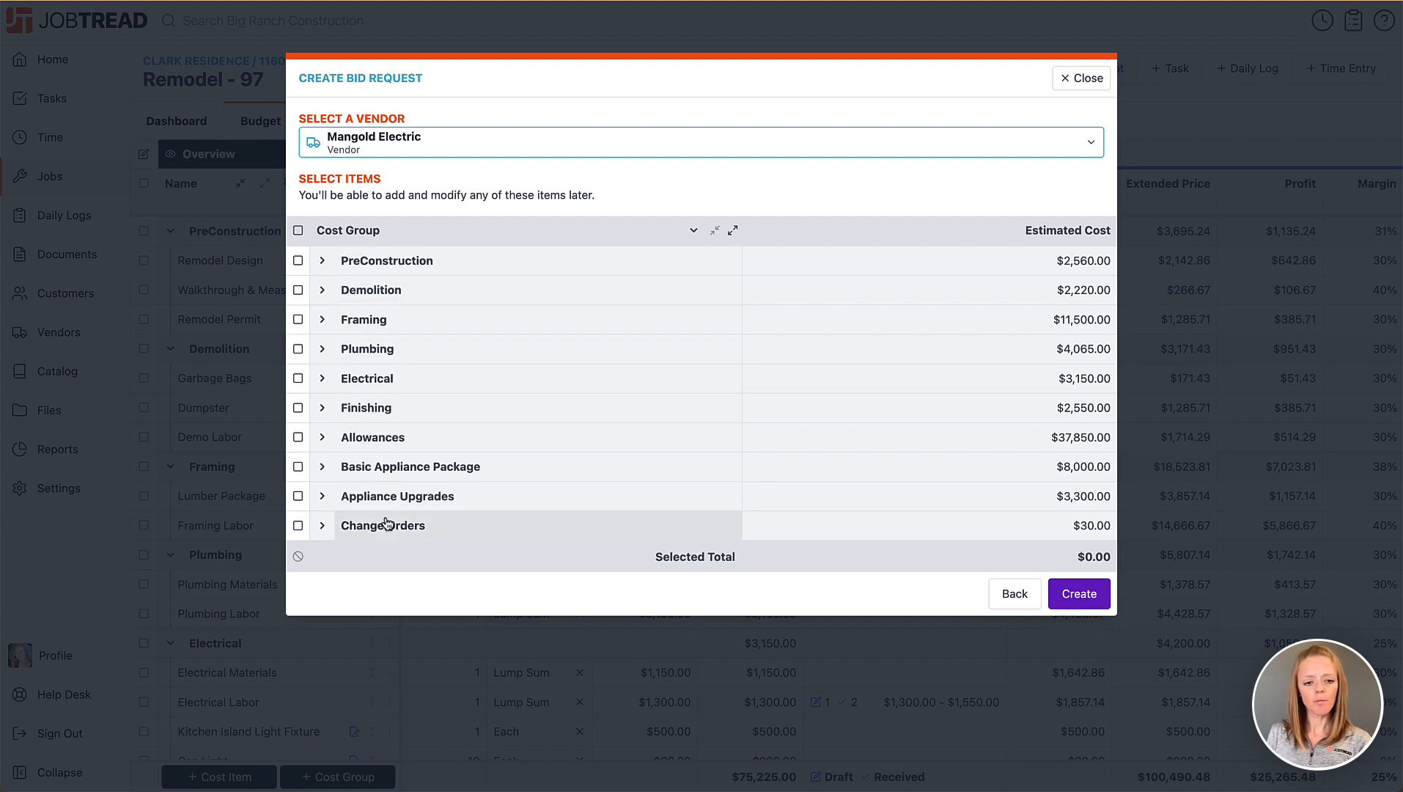
- Expand all cost groups in the bid request's item list and collapse them again
left_click(733, 233)
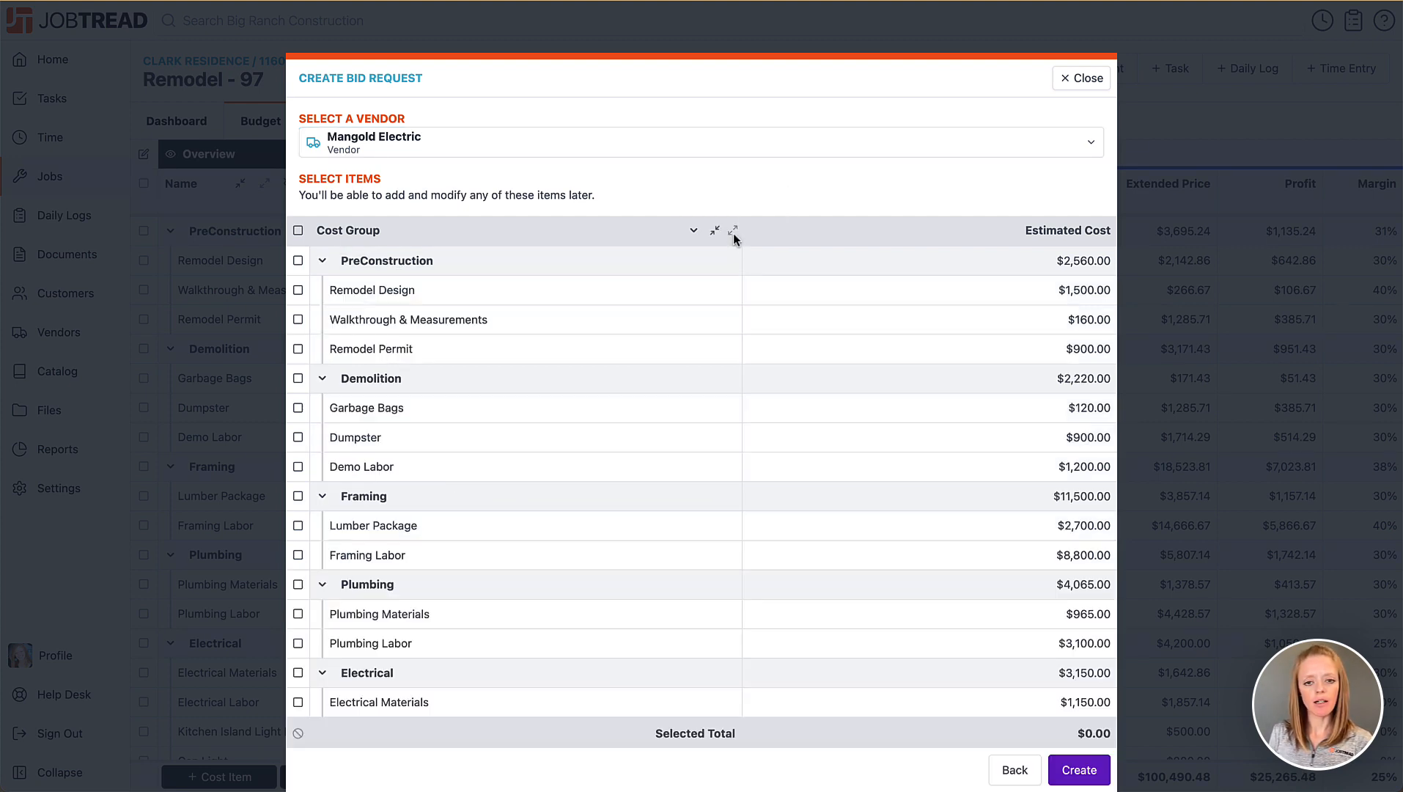
left_click(716, 233)
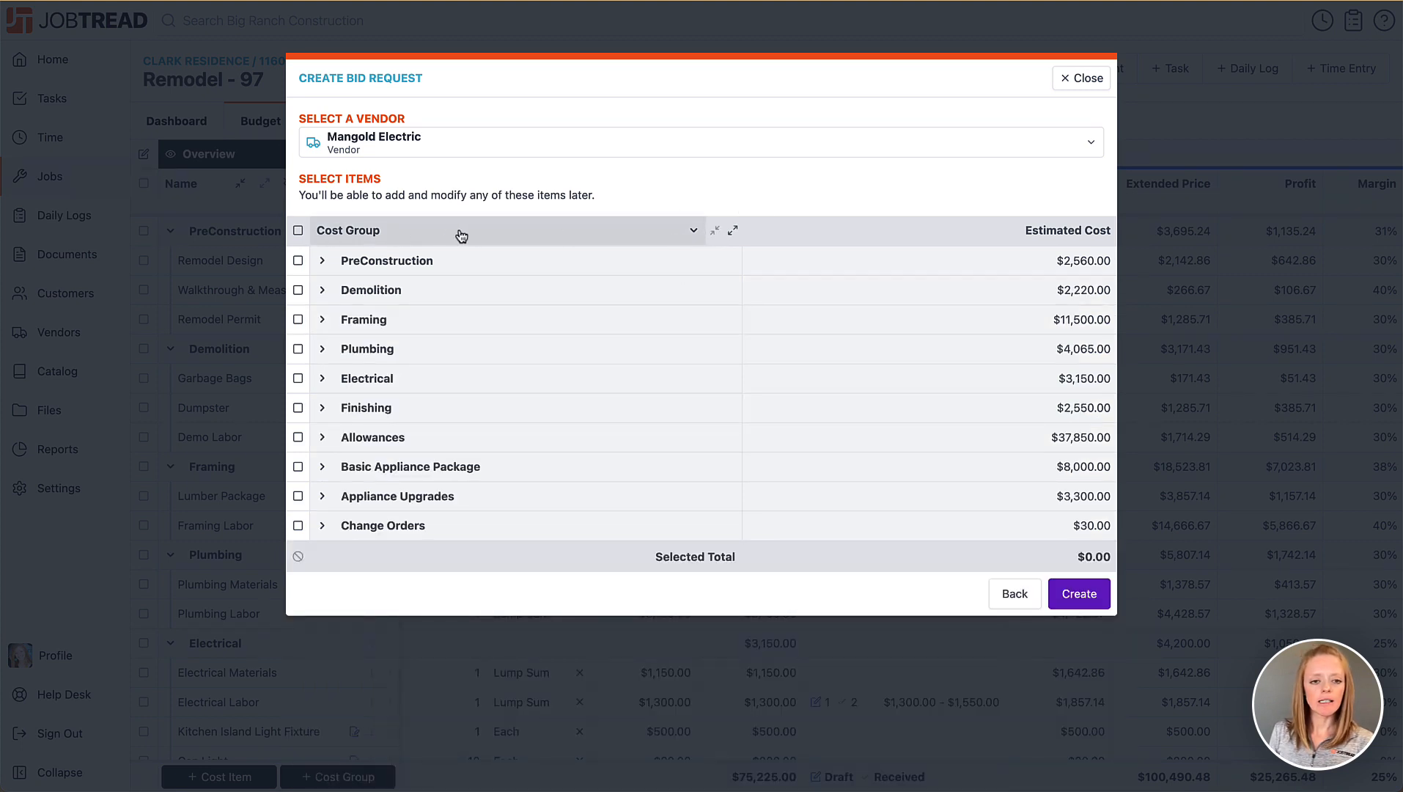
- Compare the bid request items grouped by Cost Code, Cost Type, Item Name and No Groups, and return to Cost Group
left_click(542, 231)
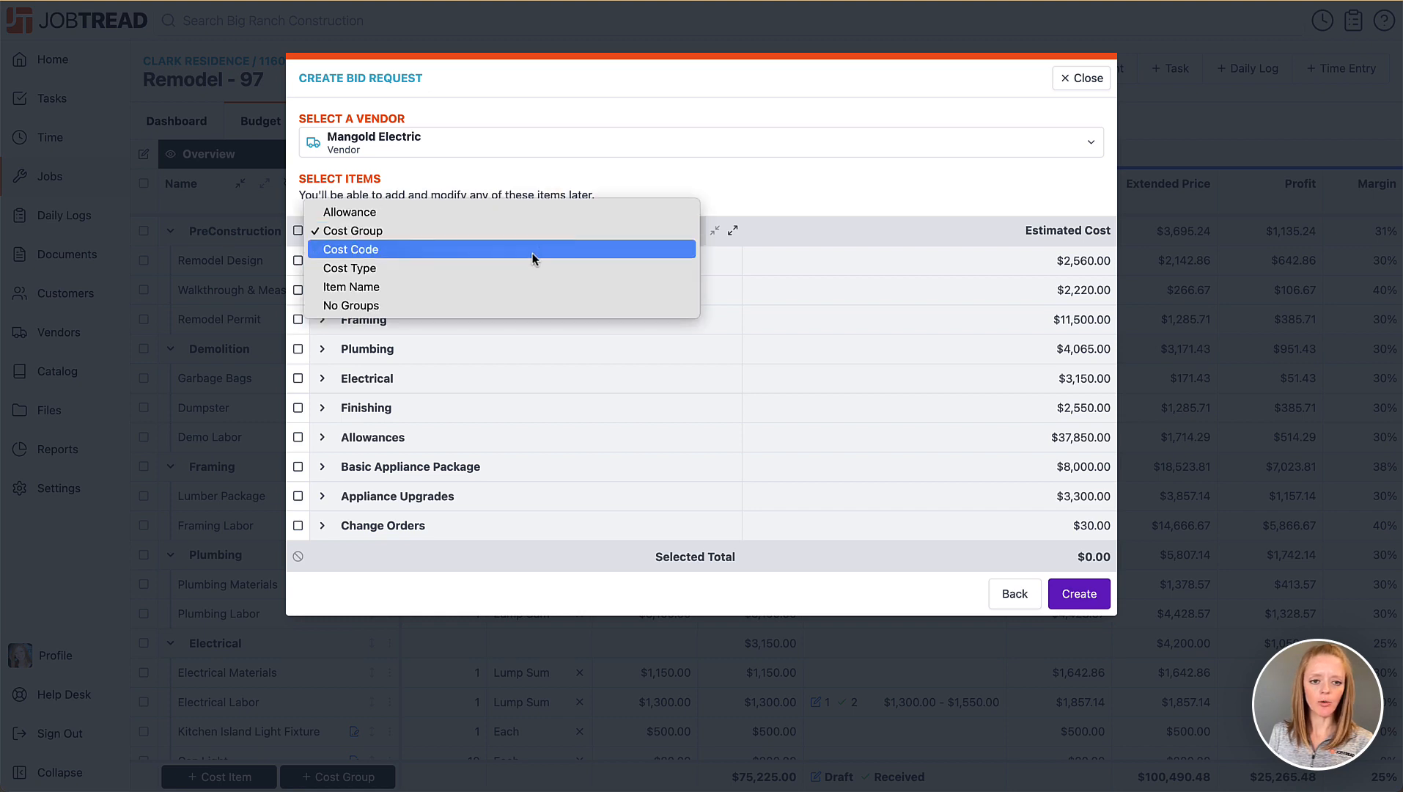
left_click(533, 250)
left_click(538, 233)
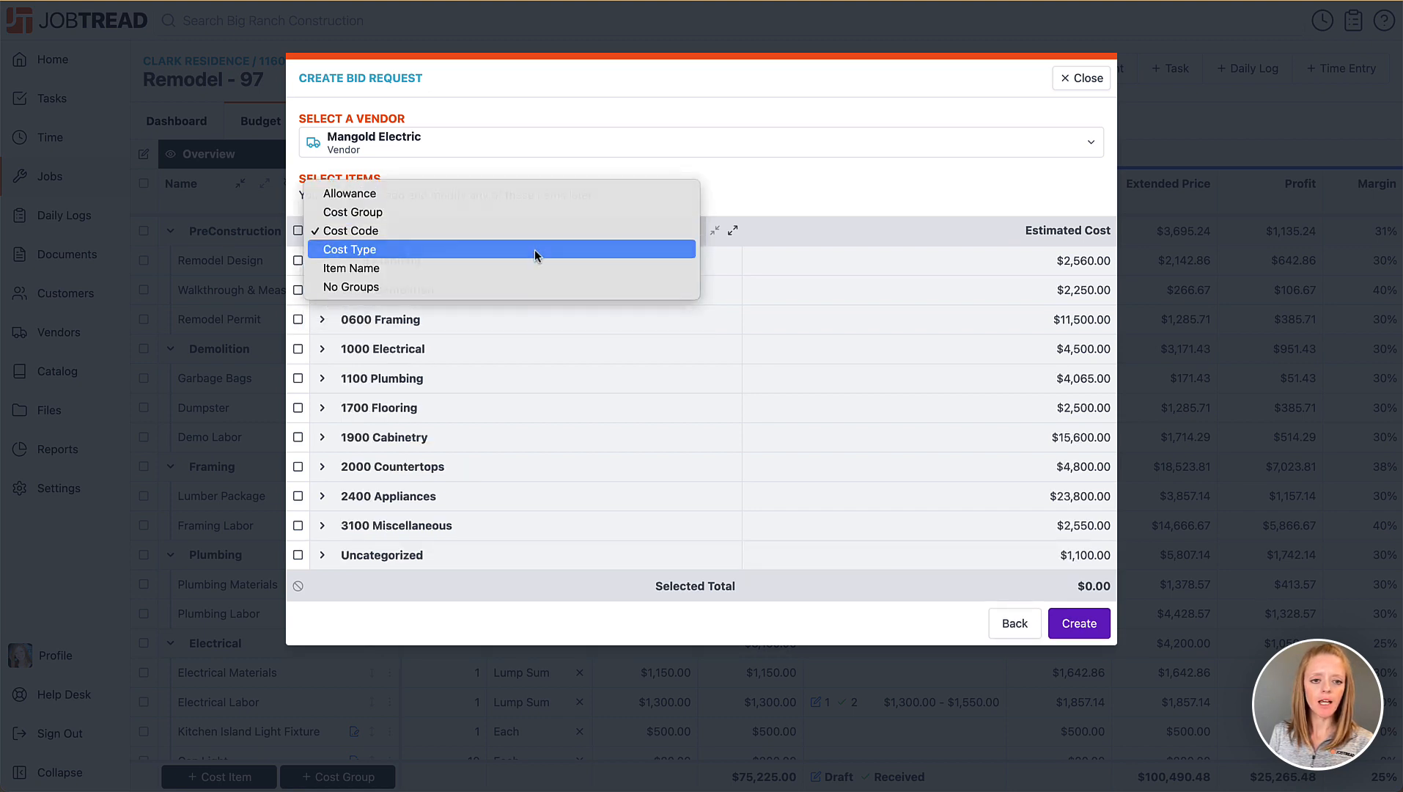
left_click(535, 248)
left_click(536, 230)
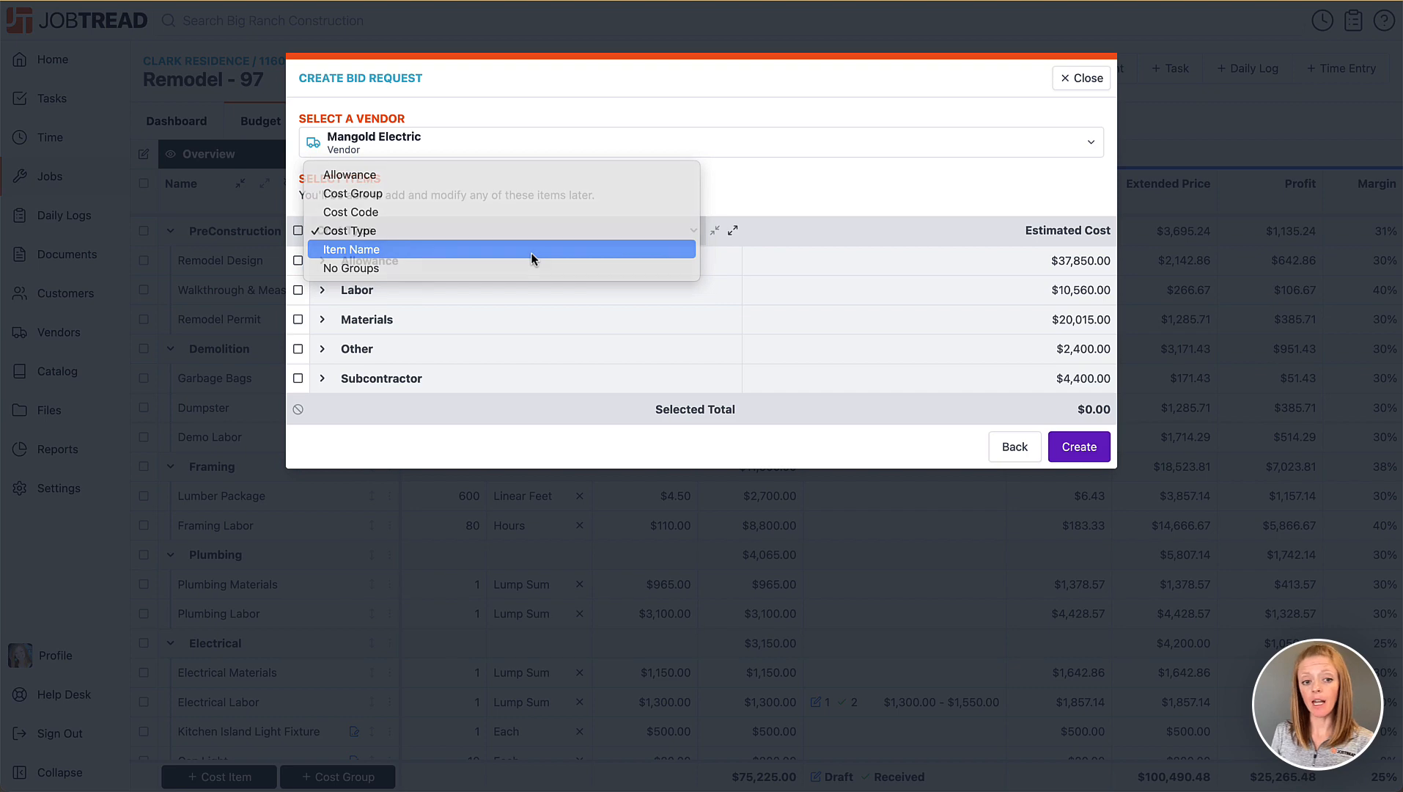
left_click(530, 252)
left_click(530, 234)
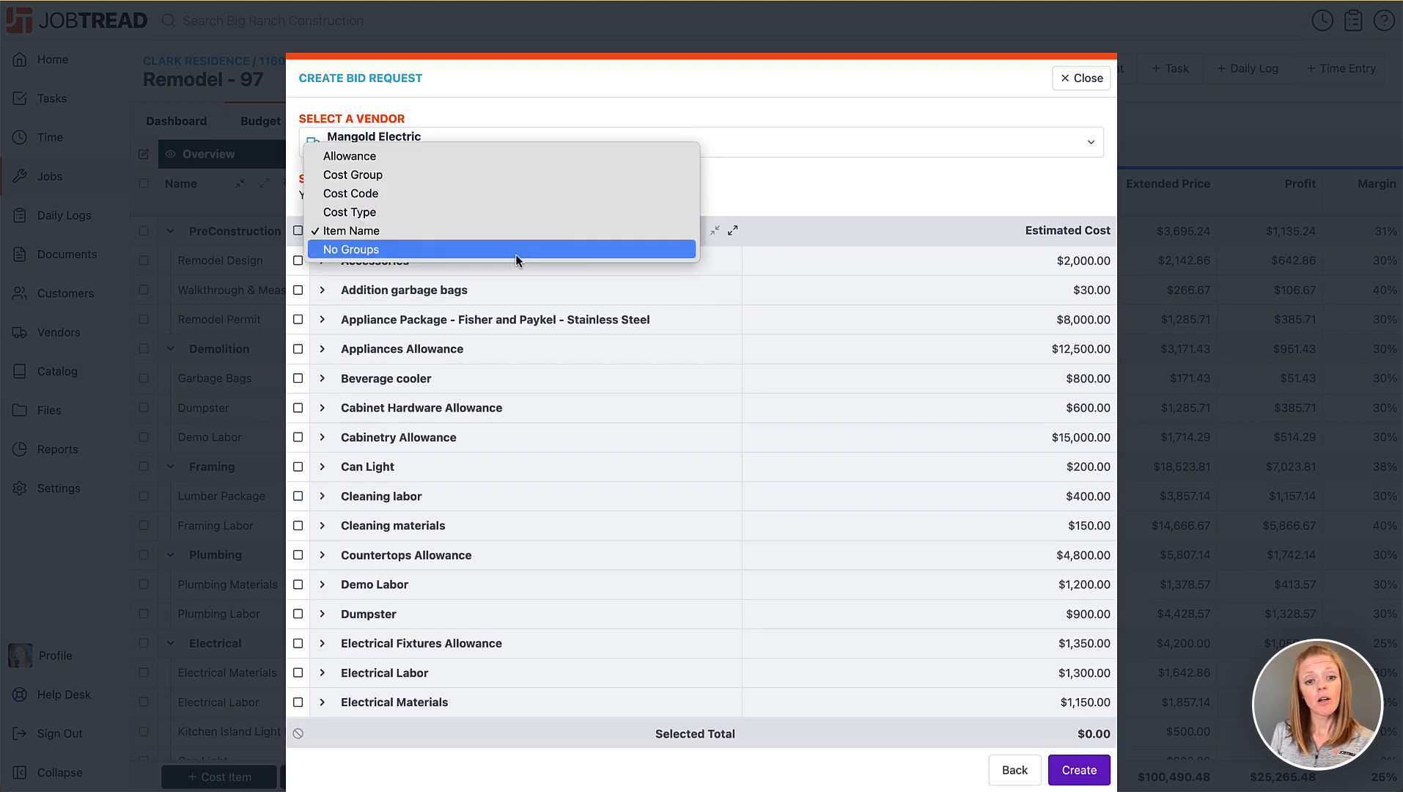
left_click(516, 252)
scroll(470, 619, "down", 5)
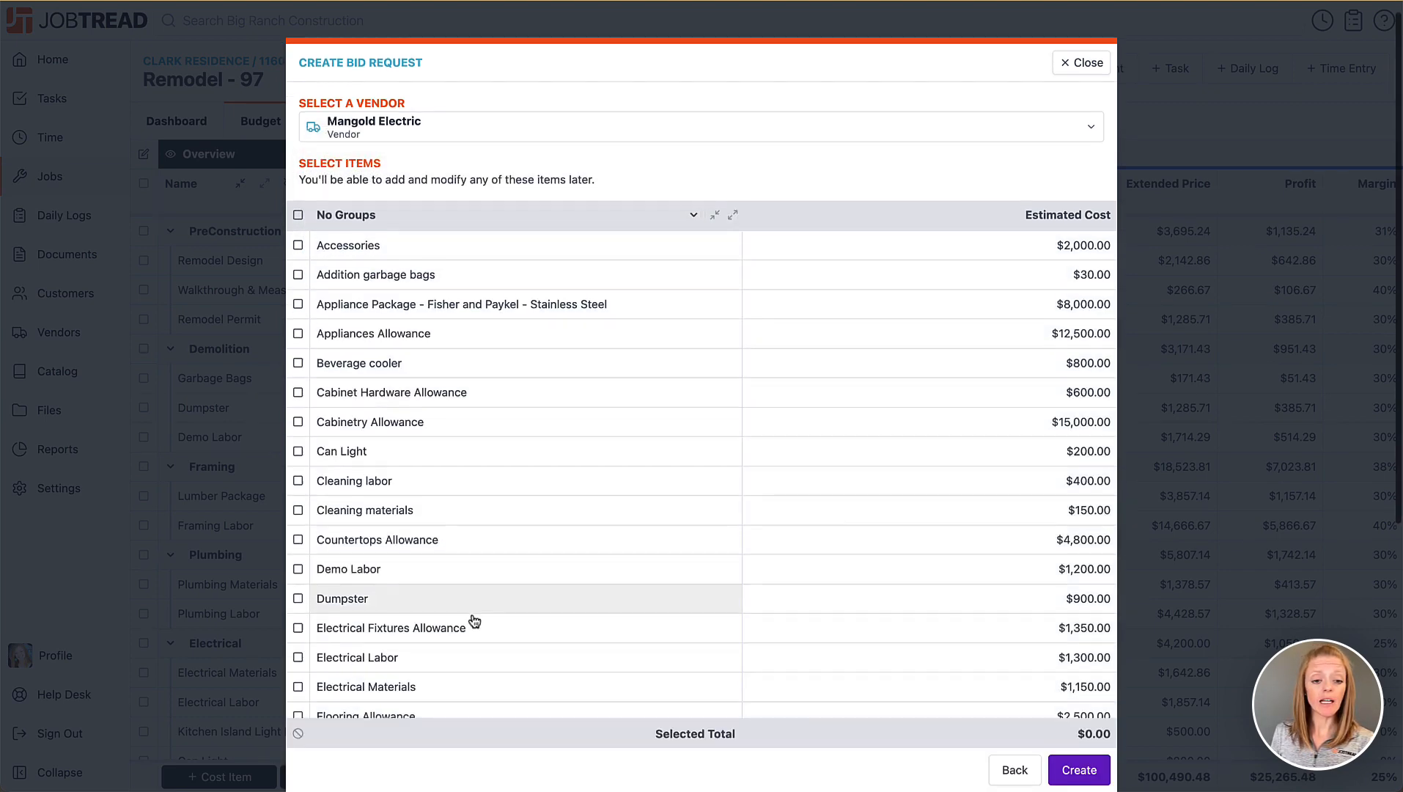
scroll(470, 626, "up", 5)
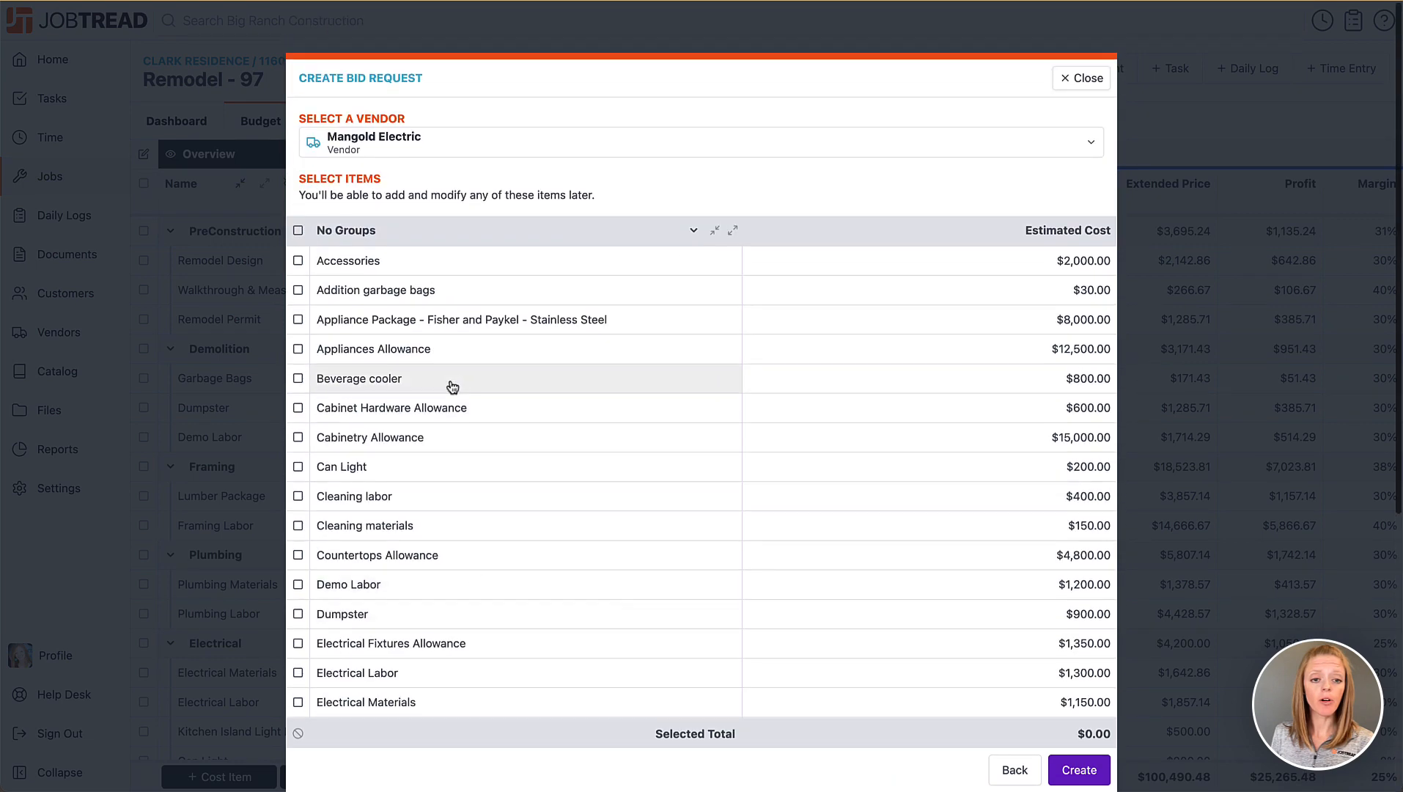
left_click(460, 232)
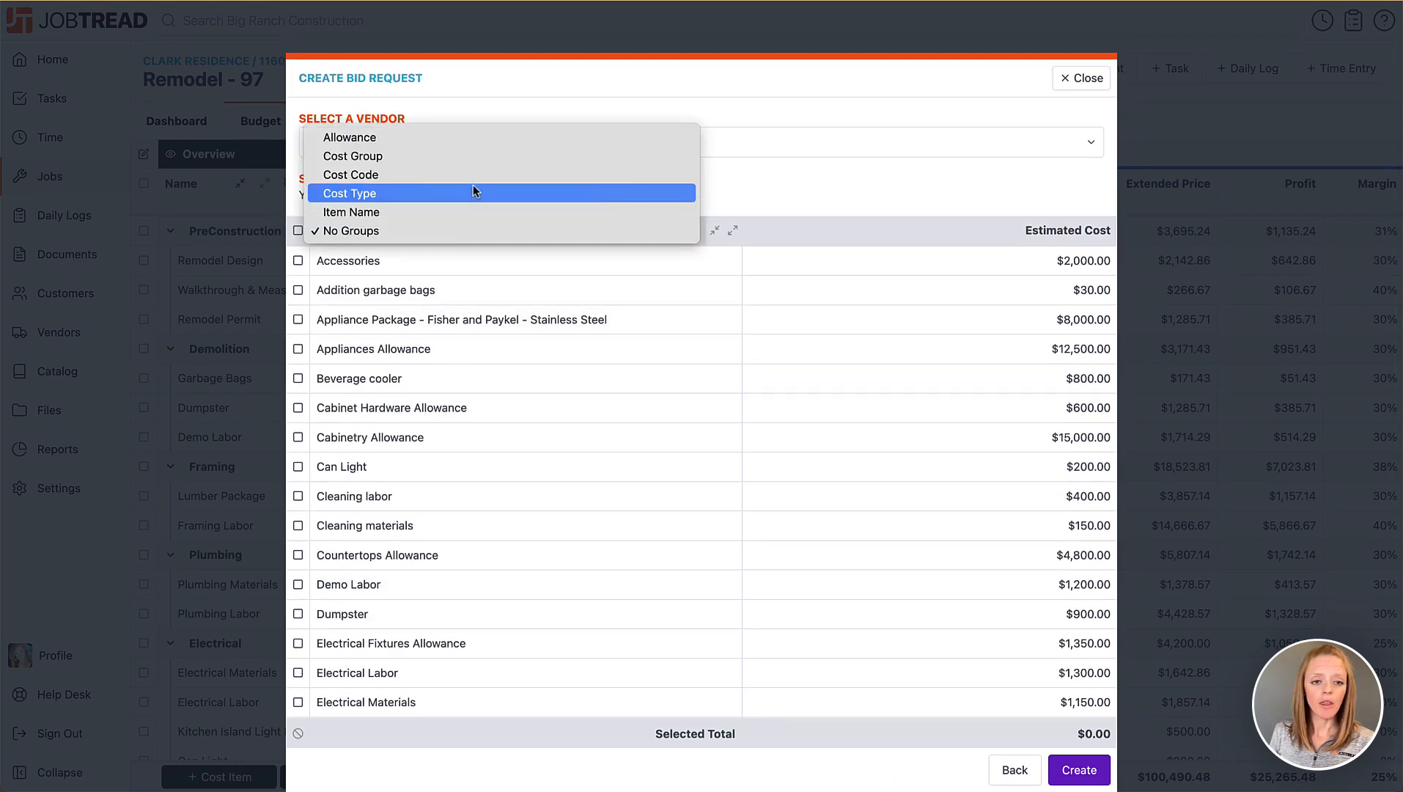
left_click(477, 156)
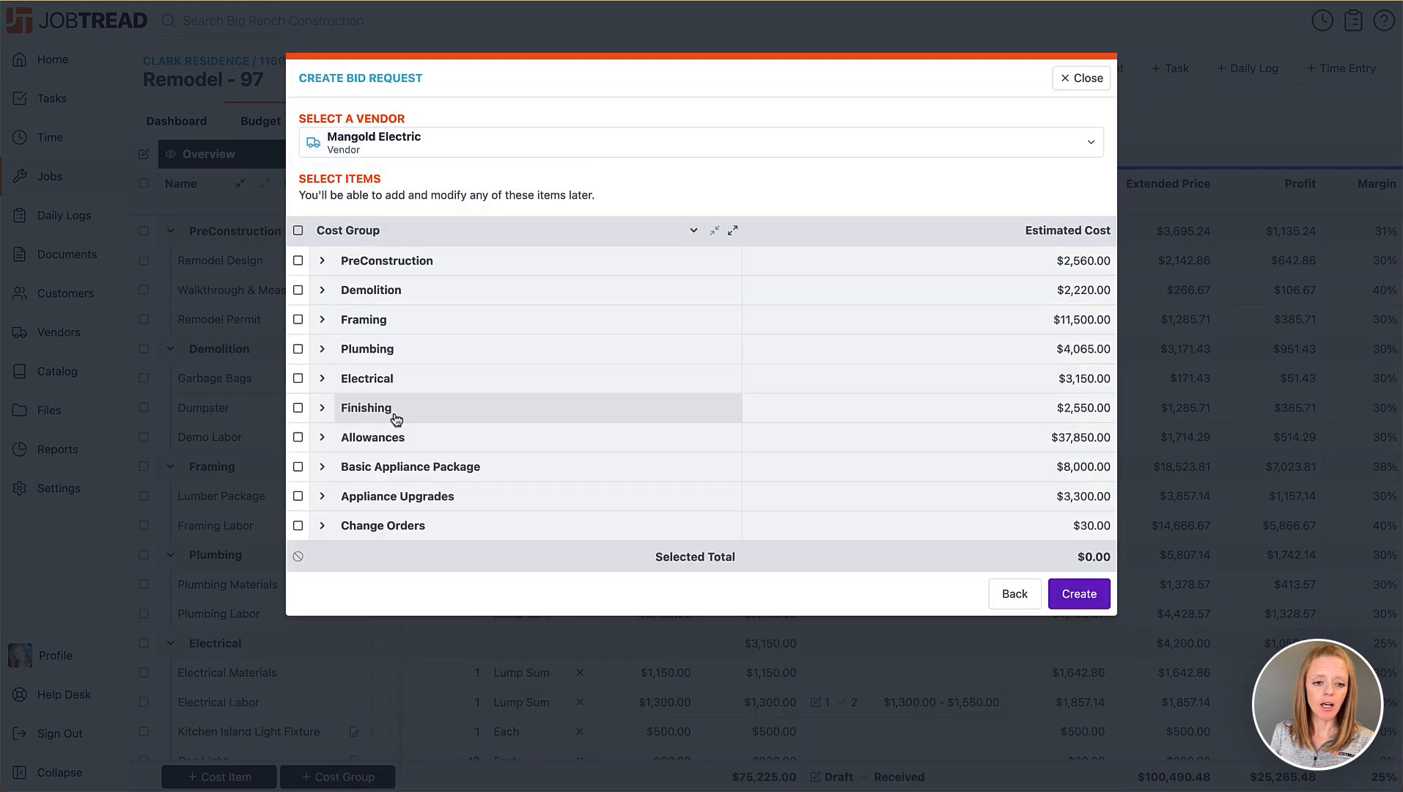
- Include only the Electrical Labor item from the Electrical group and create the bid request
left_click(318, 380)
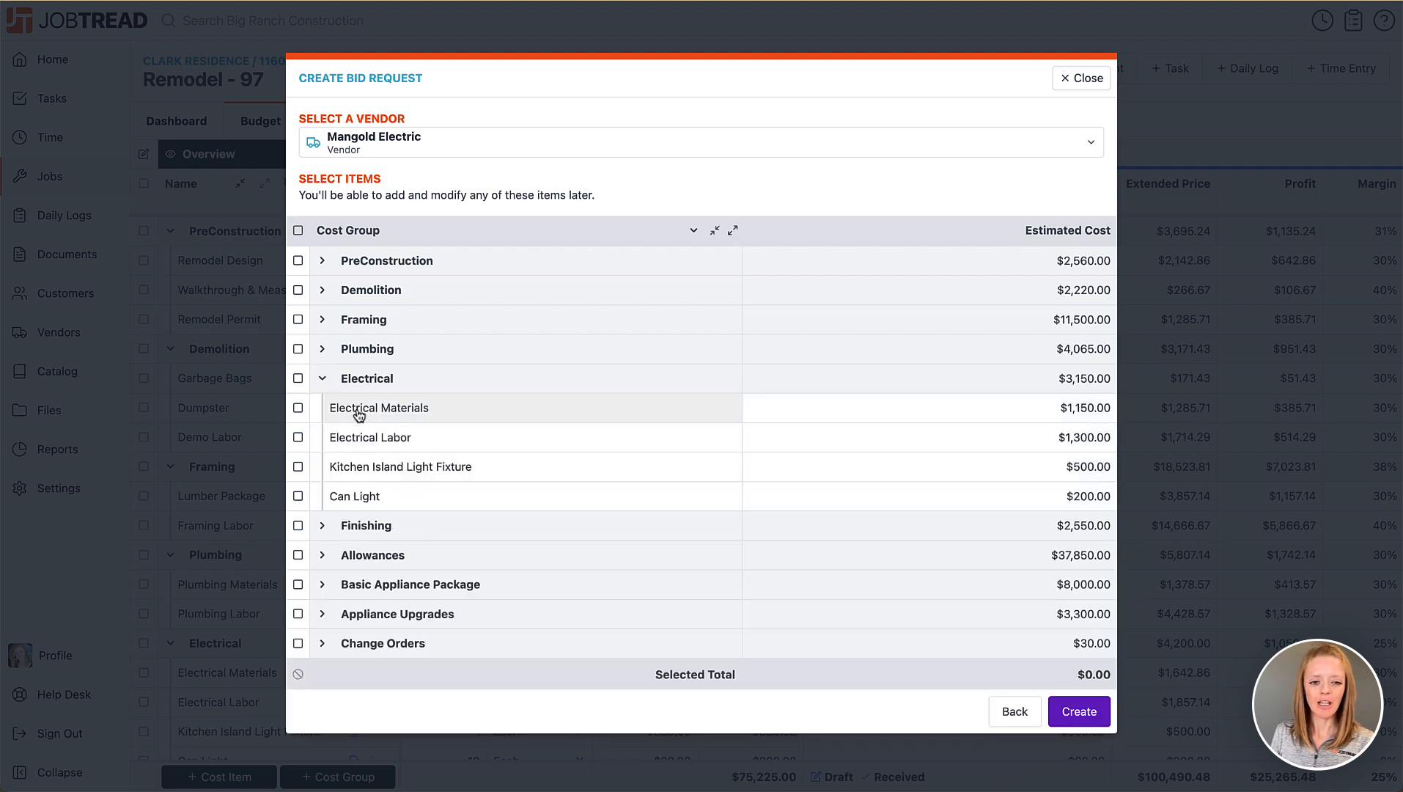
left_click(299, 439)
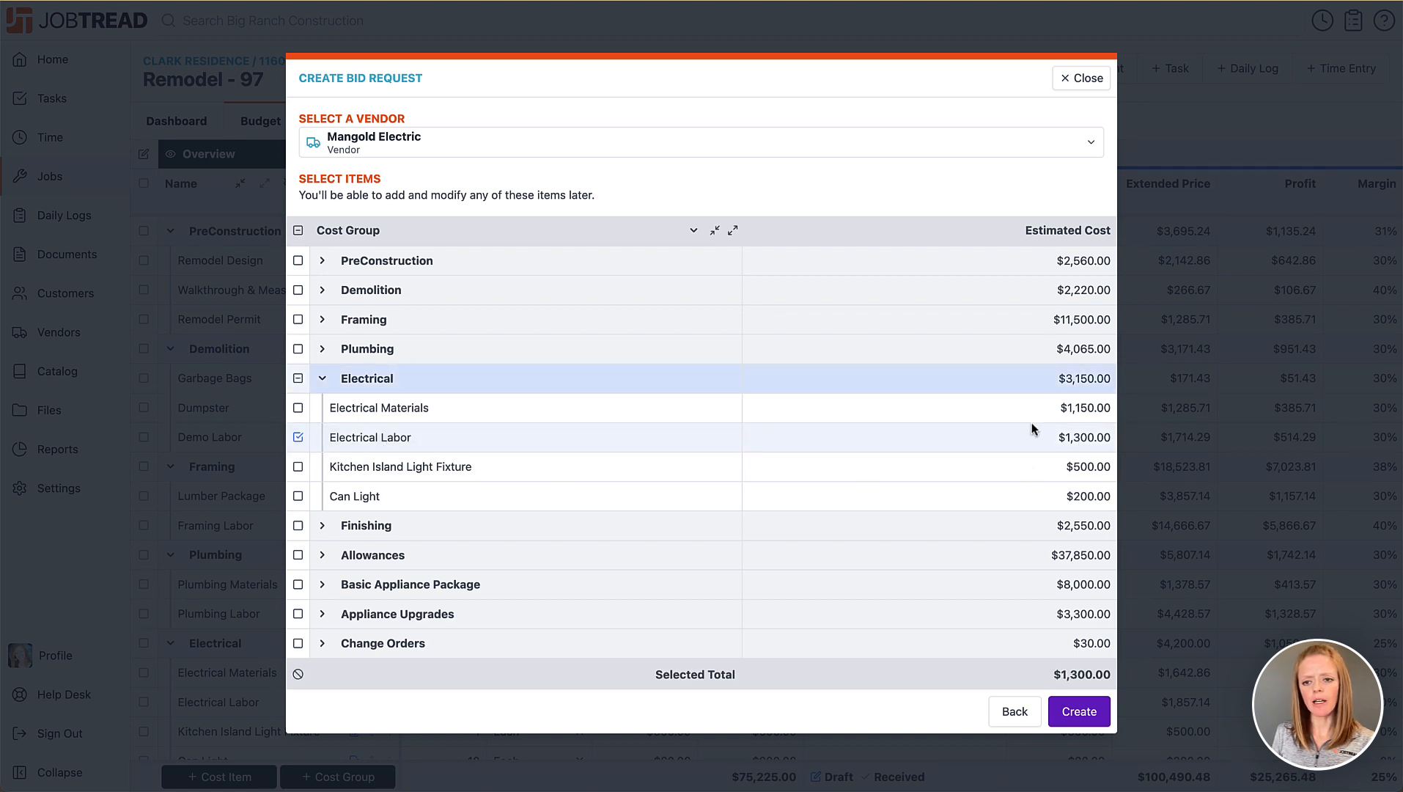
left_click(1078, 715)
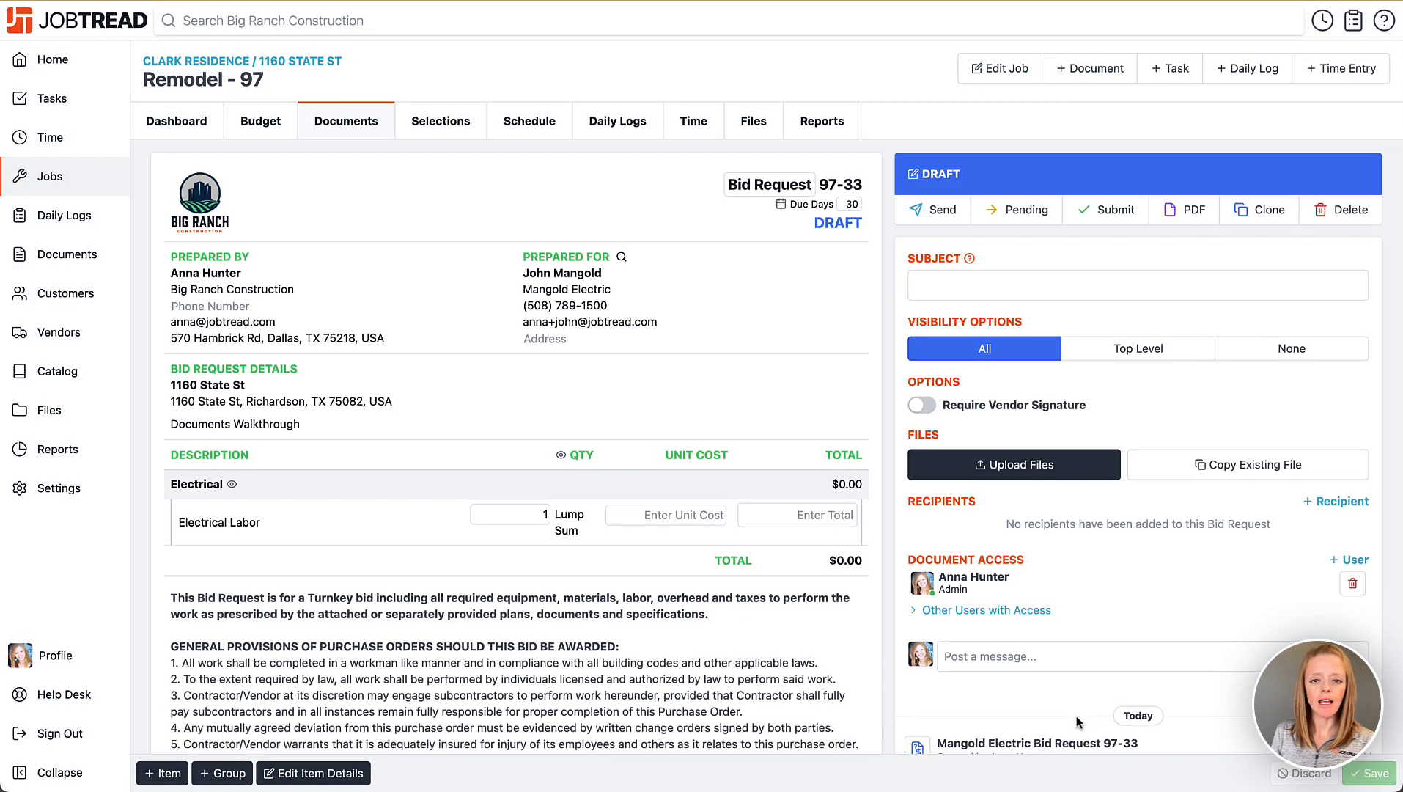
- Start a new proposal with items grouped by Cost Code, and select every cost code except Uncategorized
left_click(1076, 75)
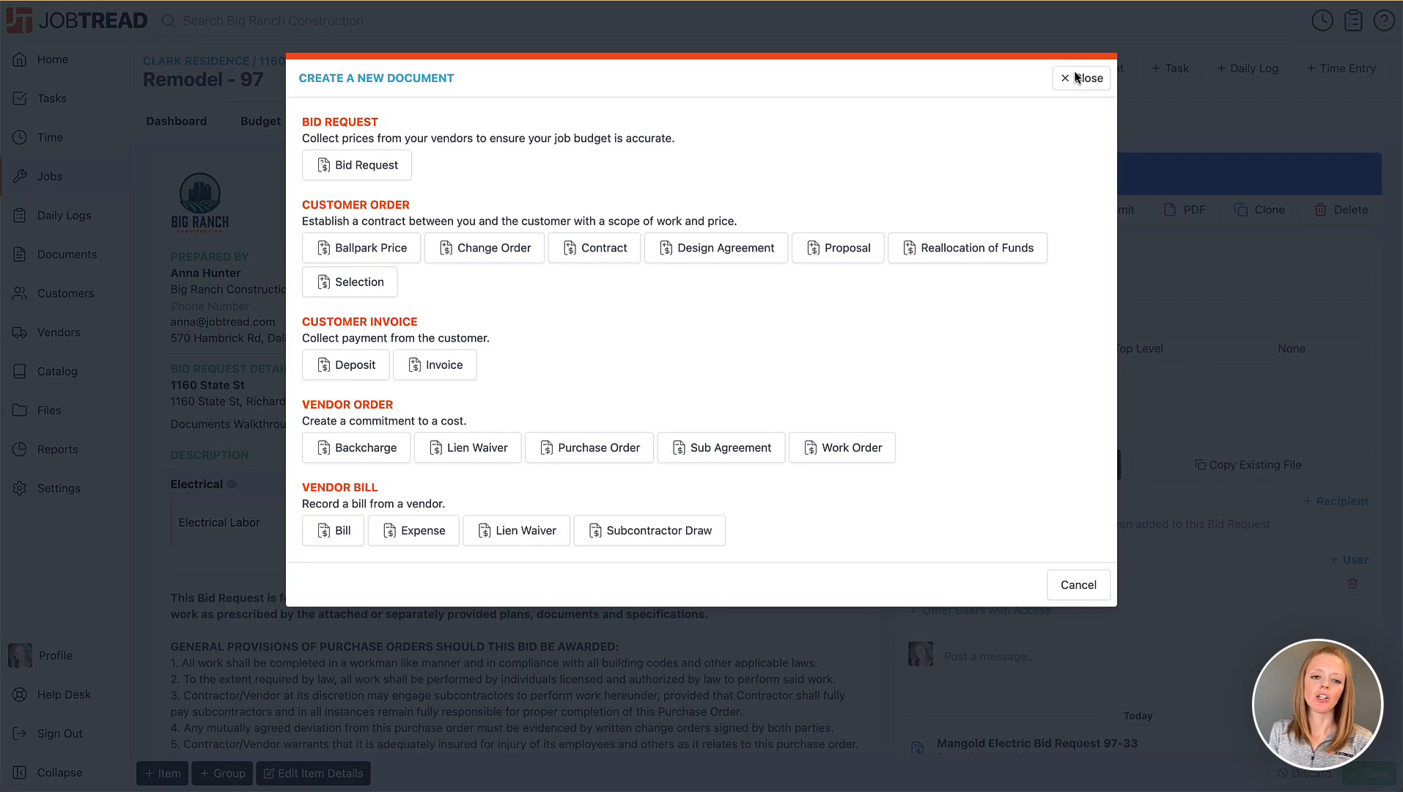
left_click(853, 257)
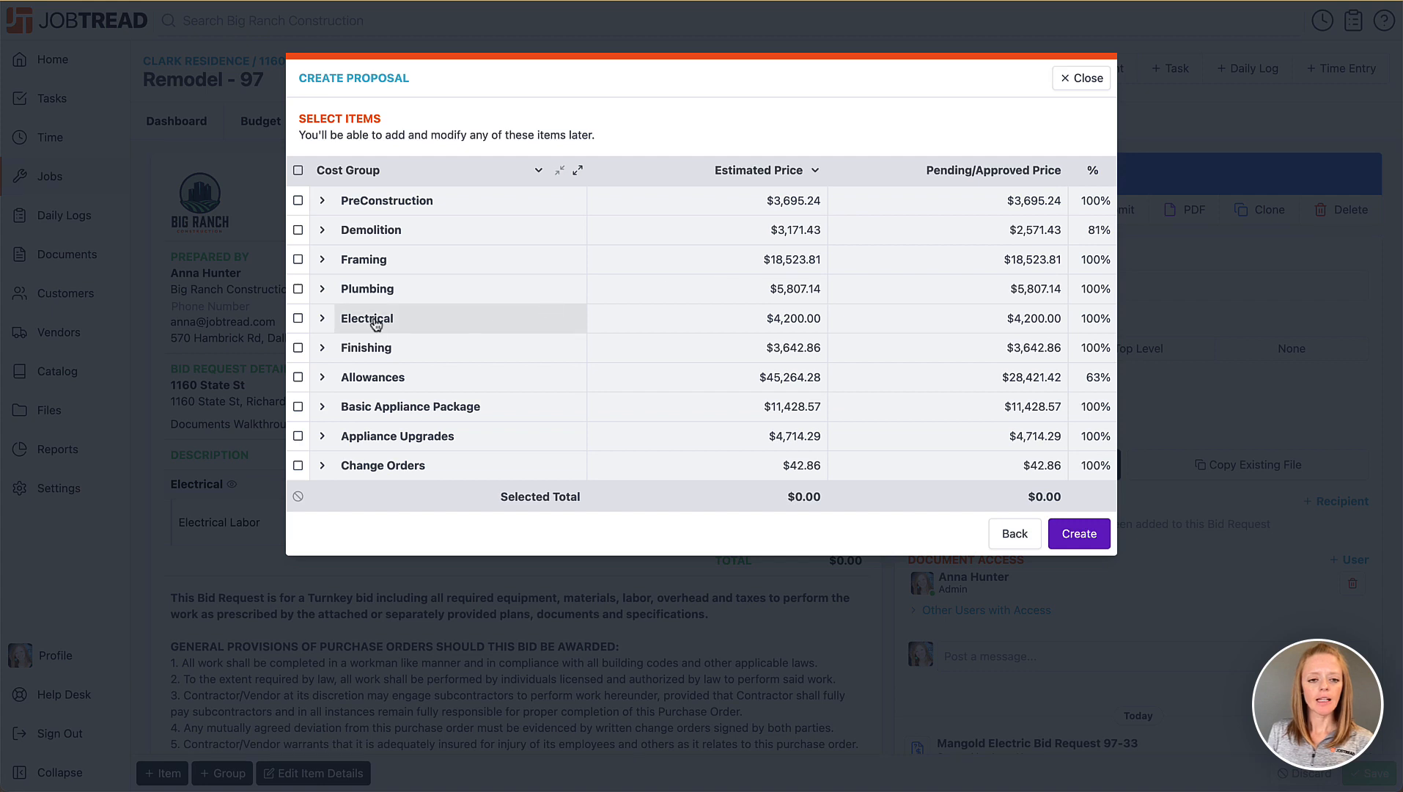
left_click(446, 170)
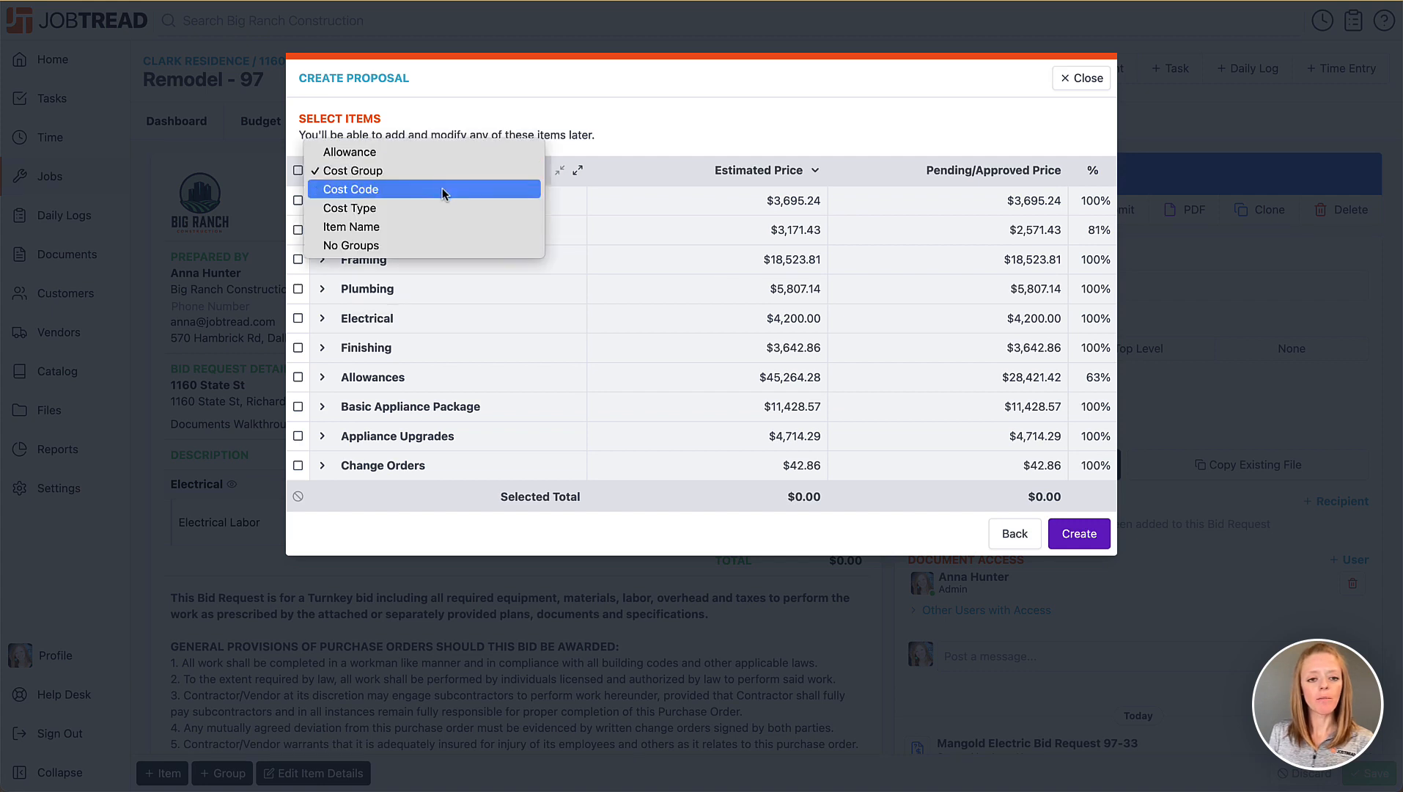
left_click(442, 189)
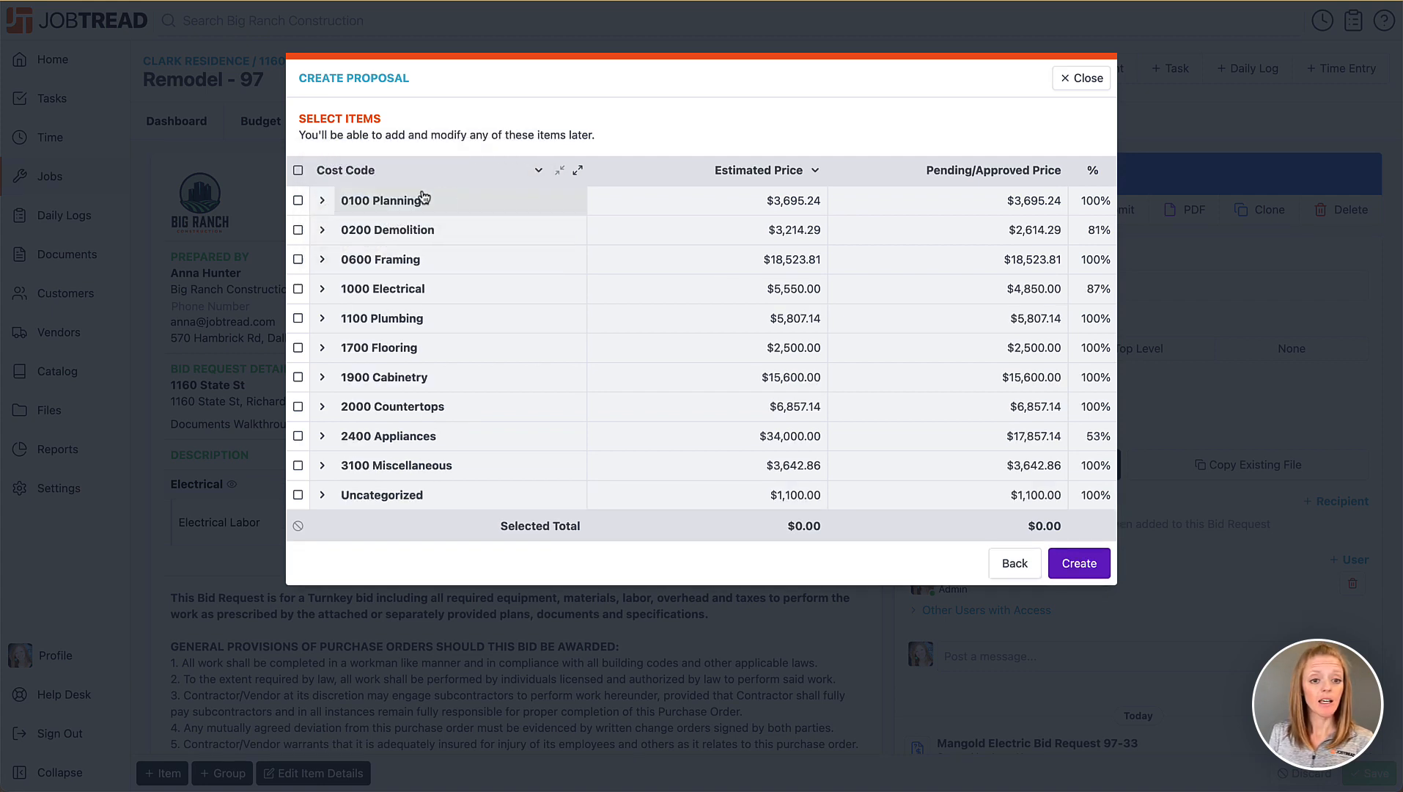
left_click(298, 171)
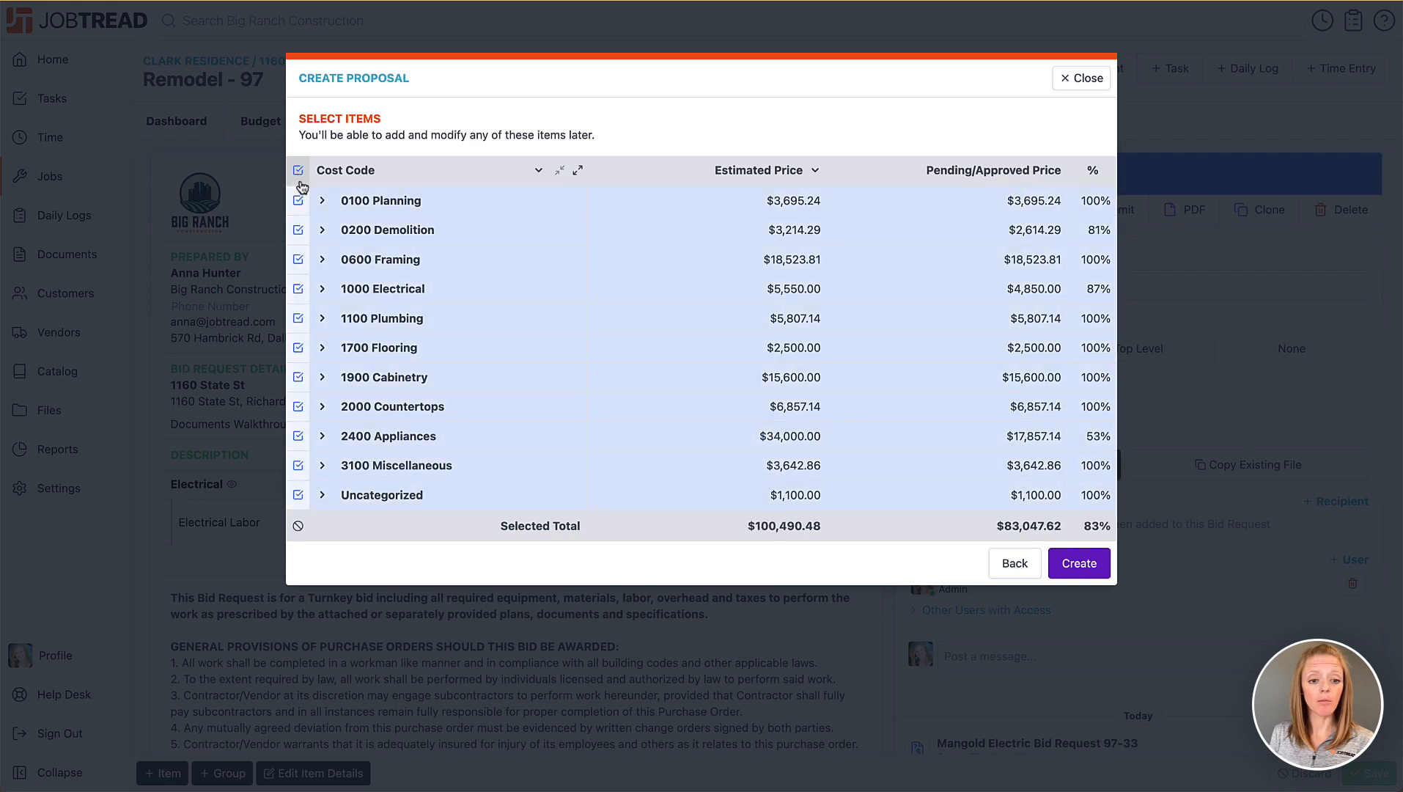
left_click(298, 495)
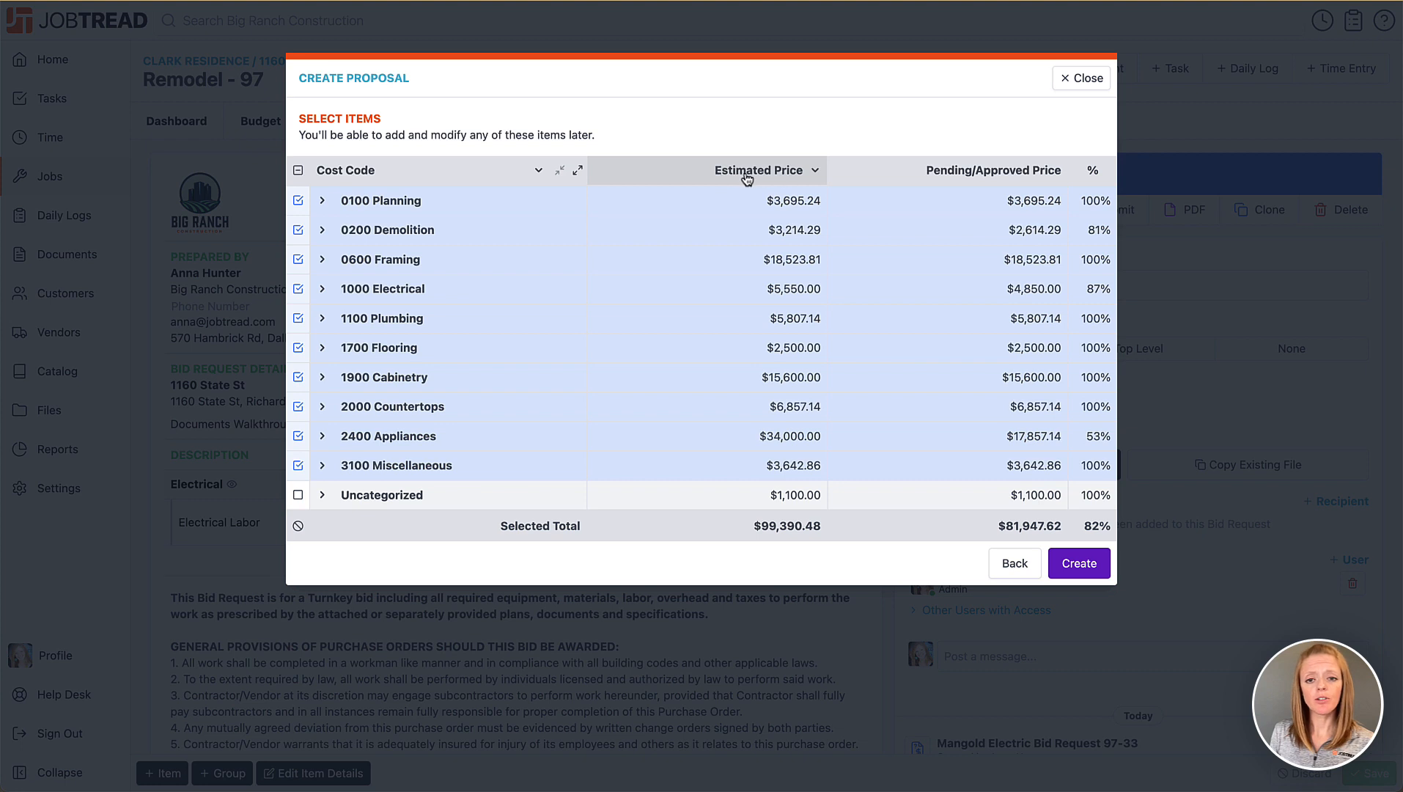
- View the proposal items by Estimated Cost and switch the amounts back to Estimated Price
left_click(775, 176)
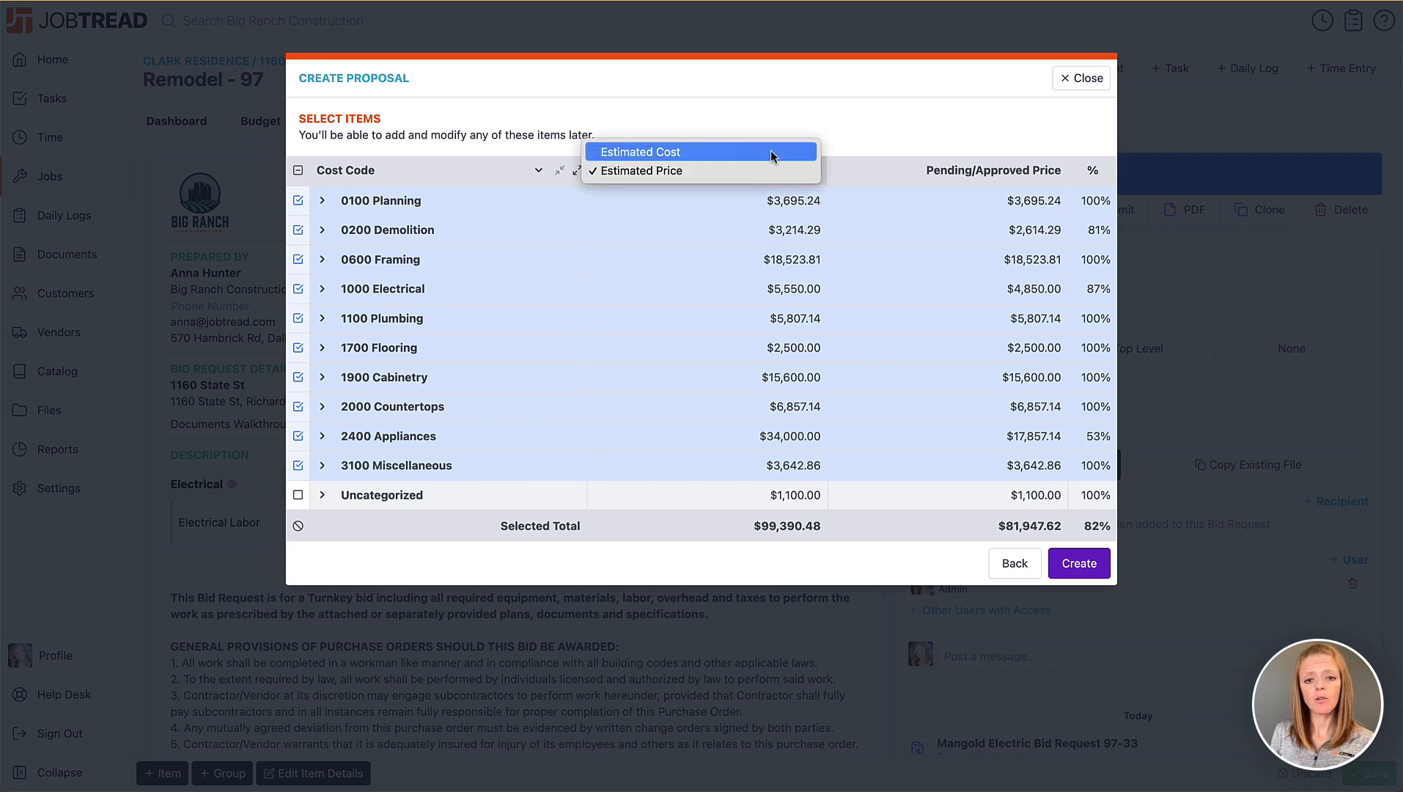
left_click(771, 154)
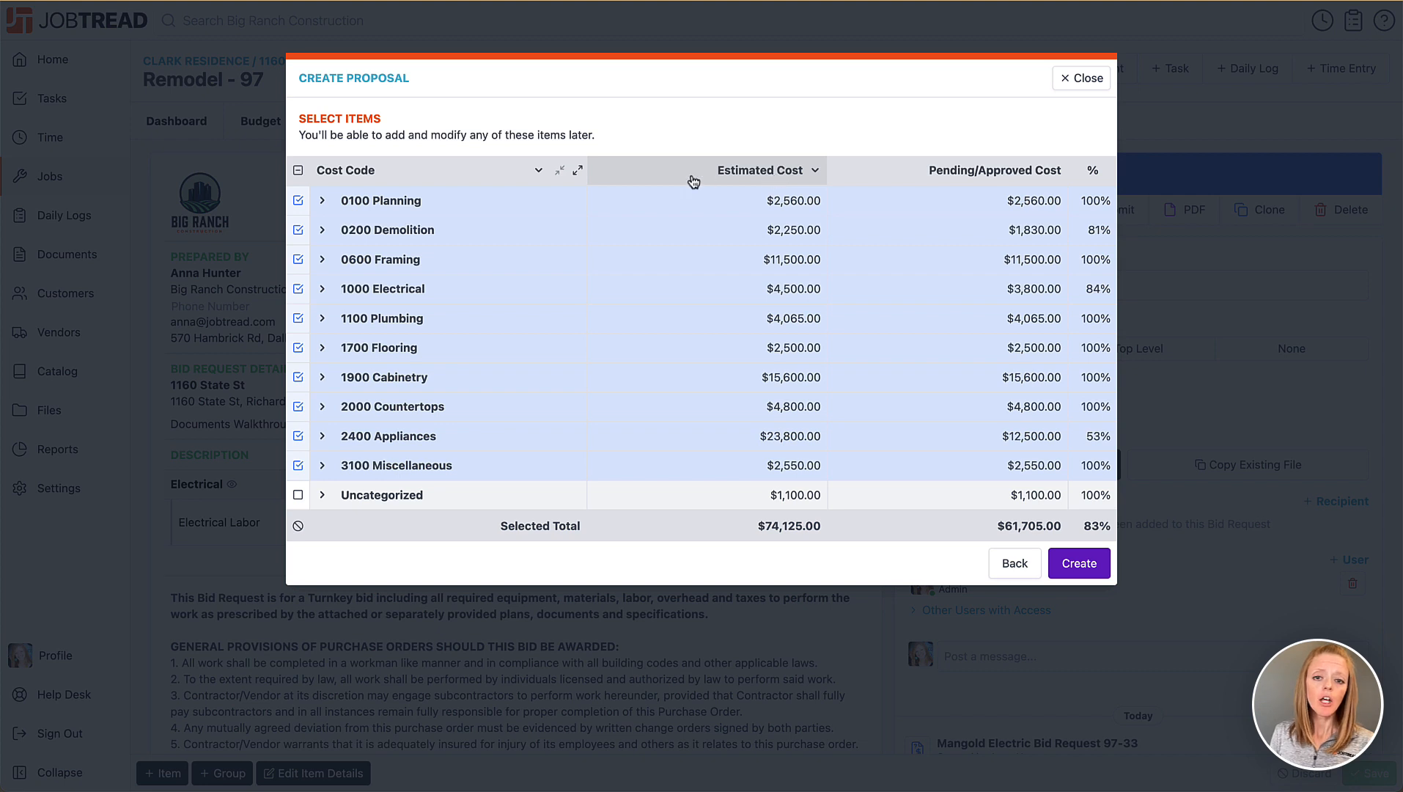
left_click(751, 169)
left_click(745, 190)
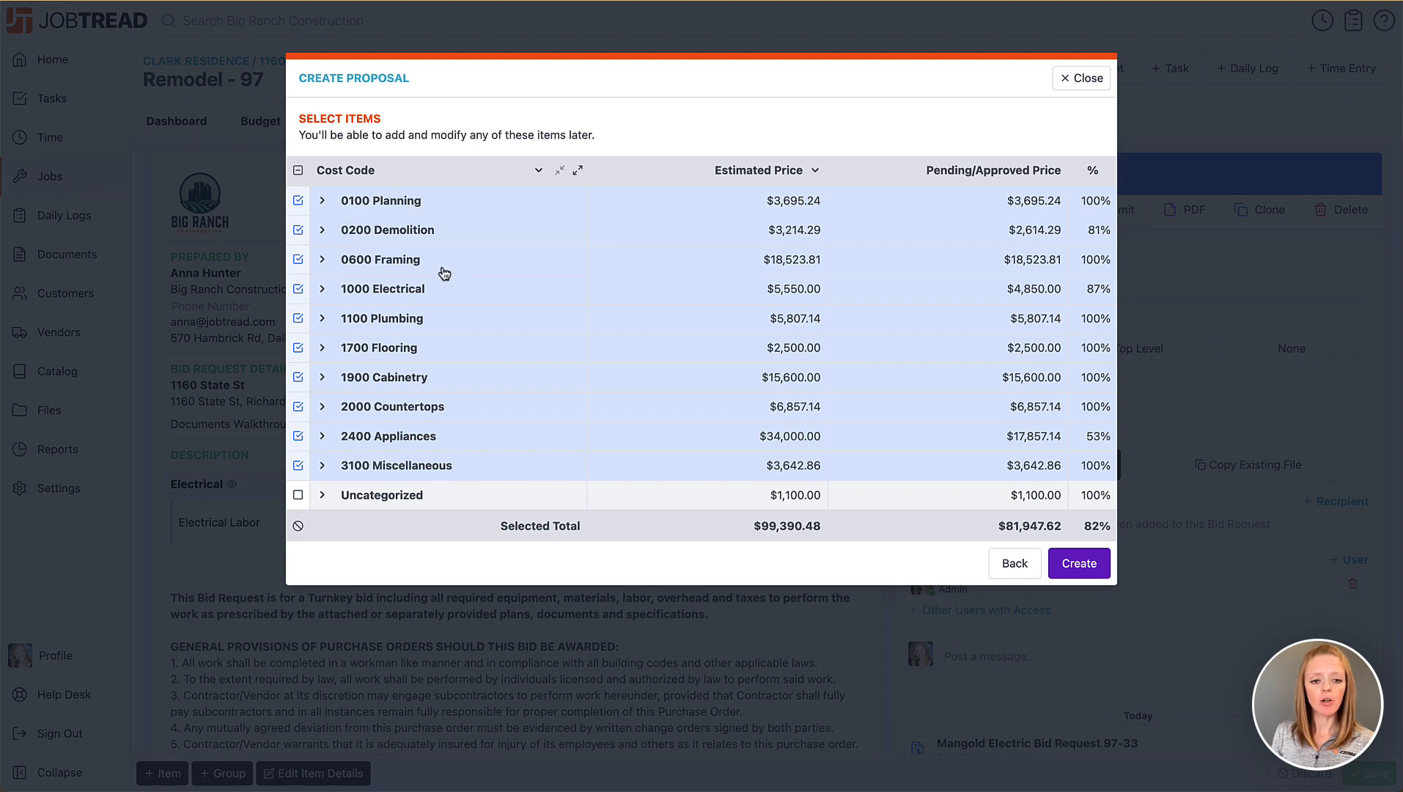
- Create the proposal from the selected cost codes and set its visibility option to Top Level
left_click(402, 174)
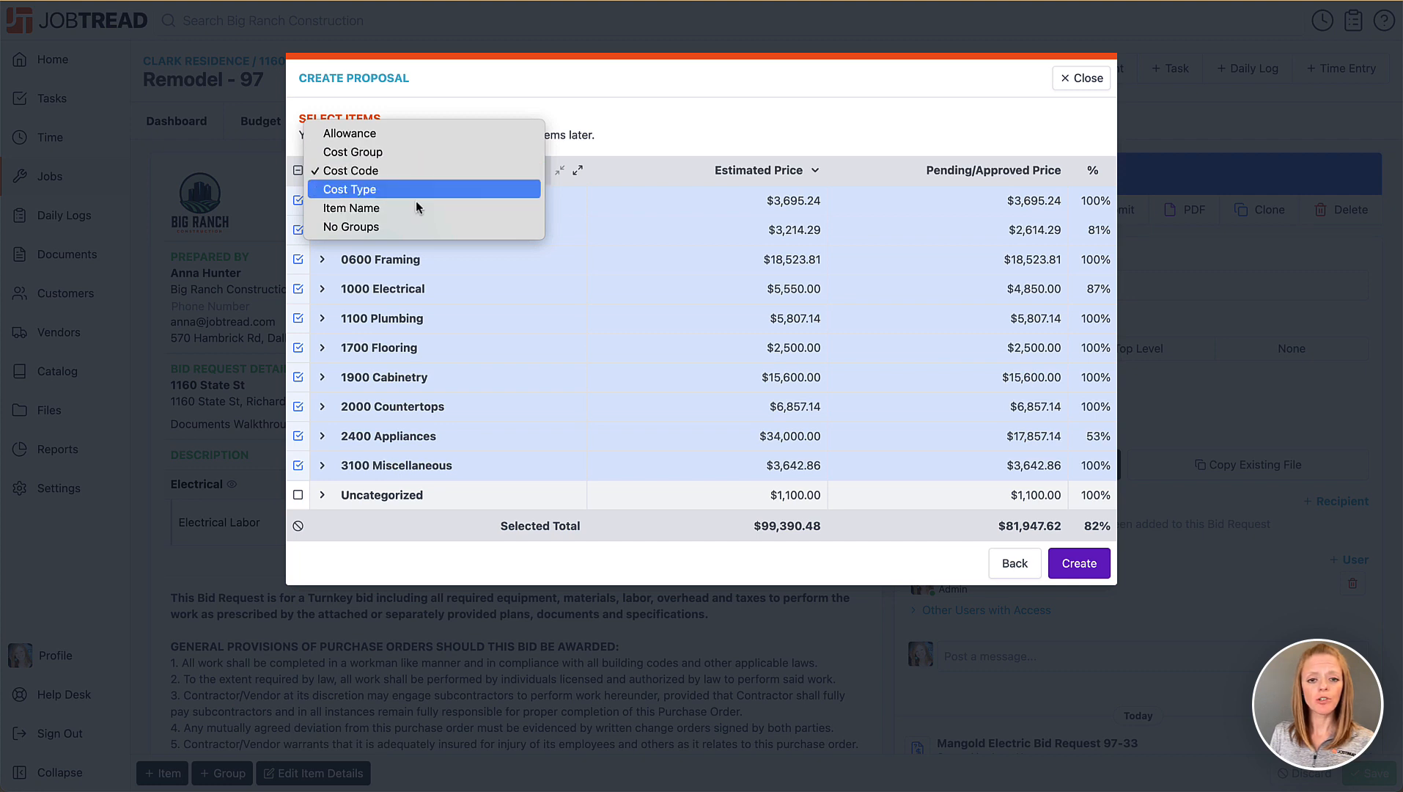
left_click(741, 116)
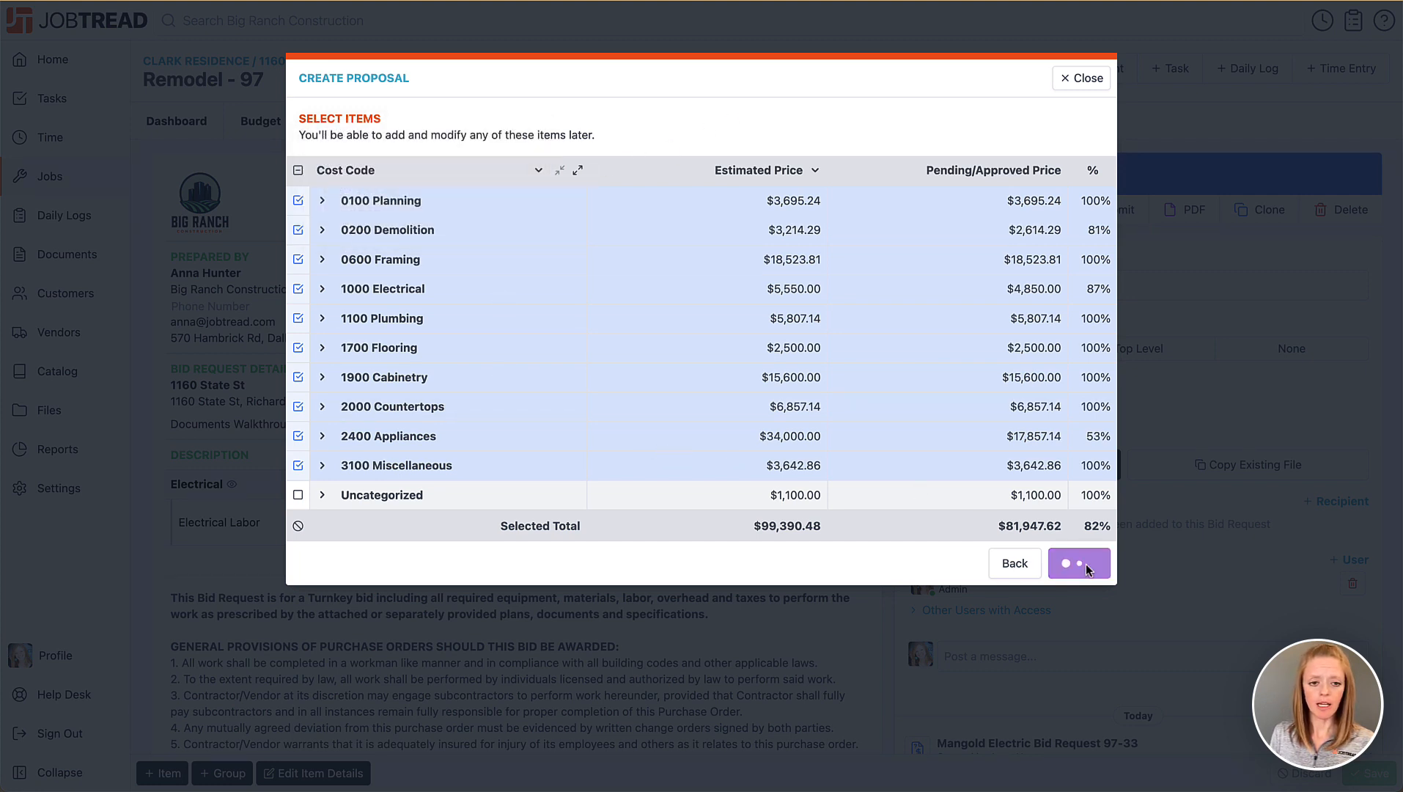
scroll(784, 546, "down", 3)
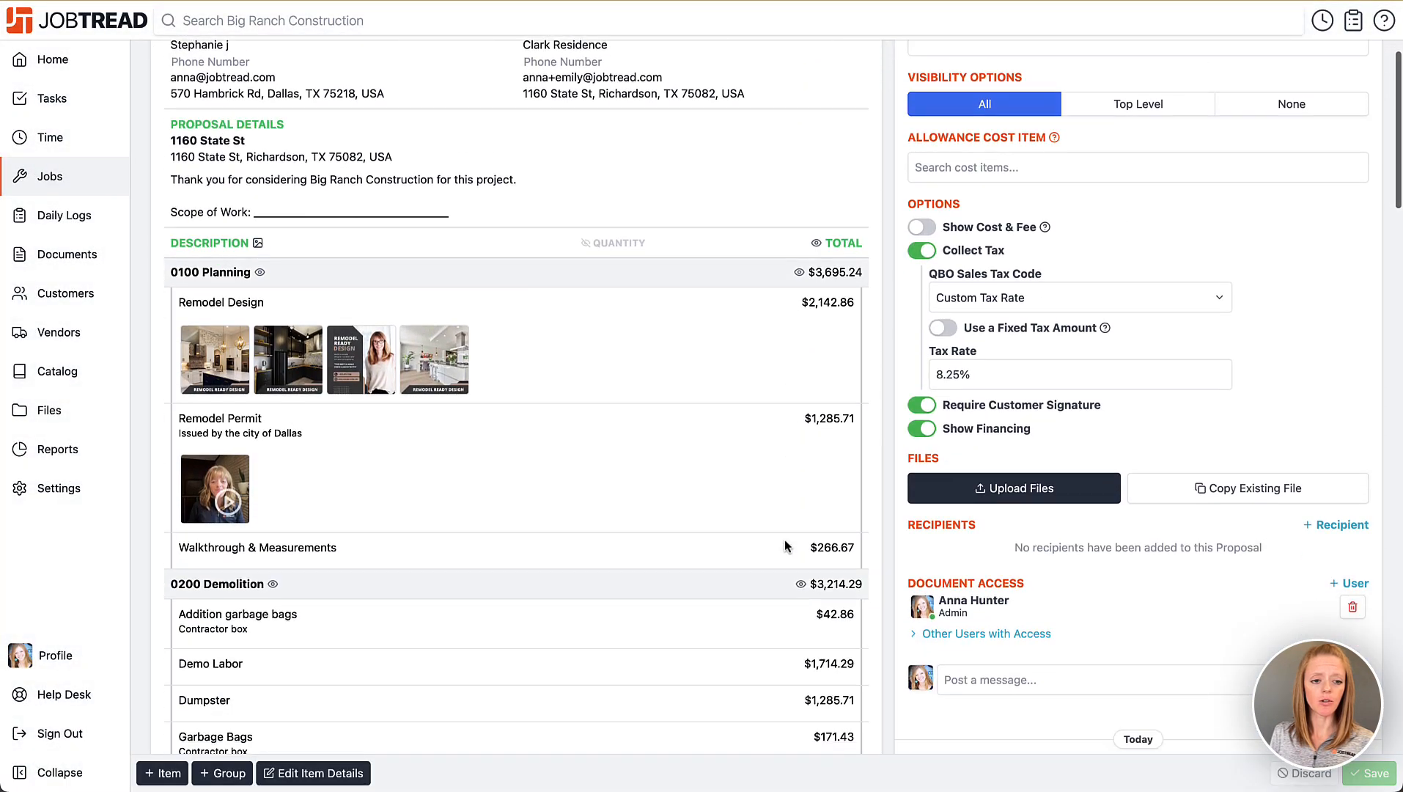
scroll(785, 546, "down", 3)
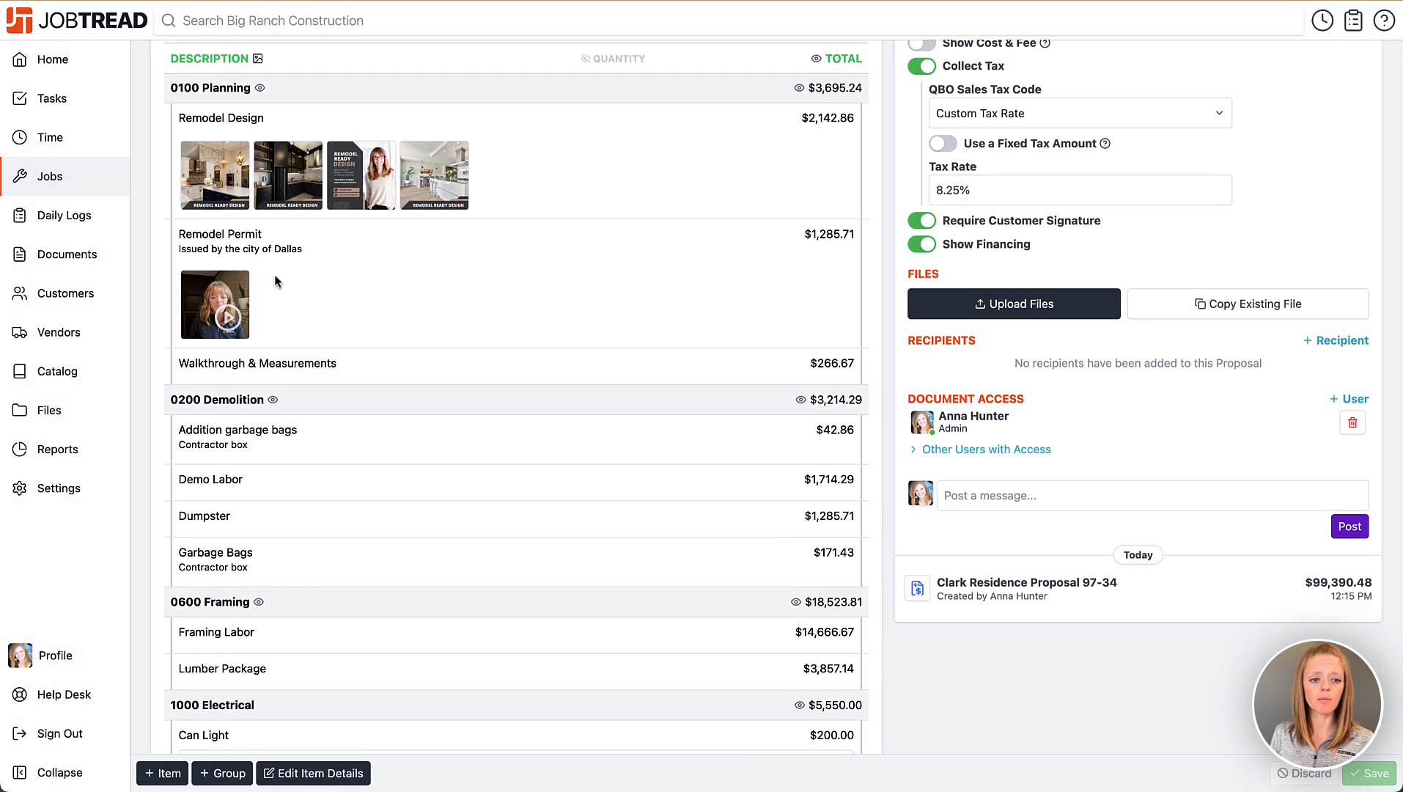
scroll(697, 281, "up", 4)
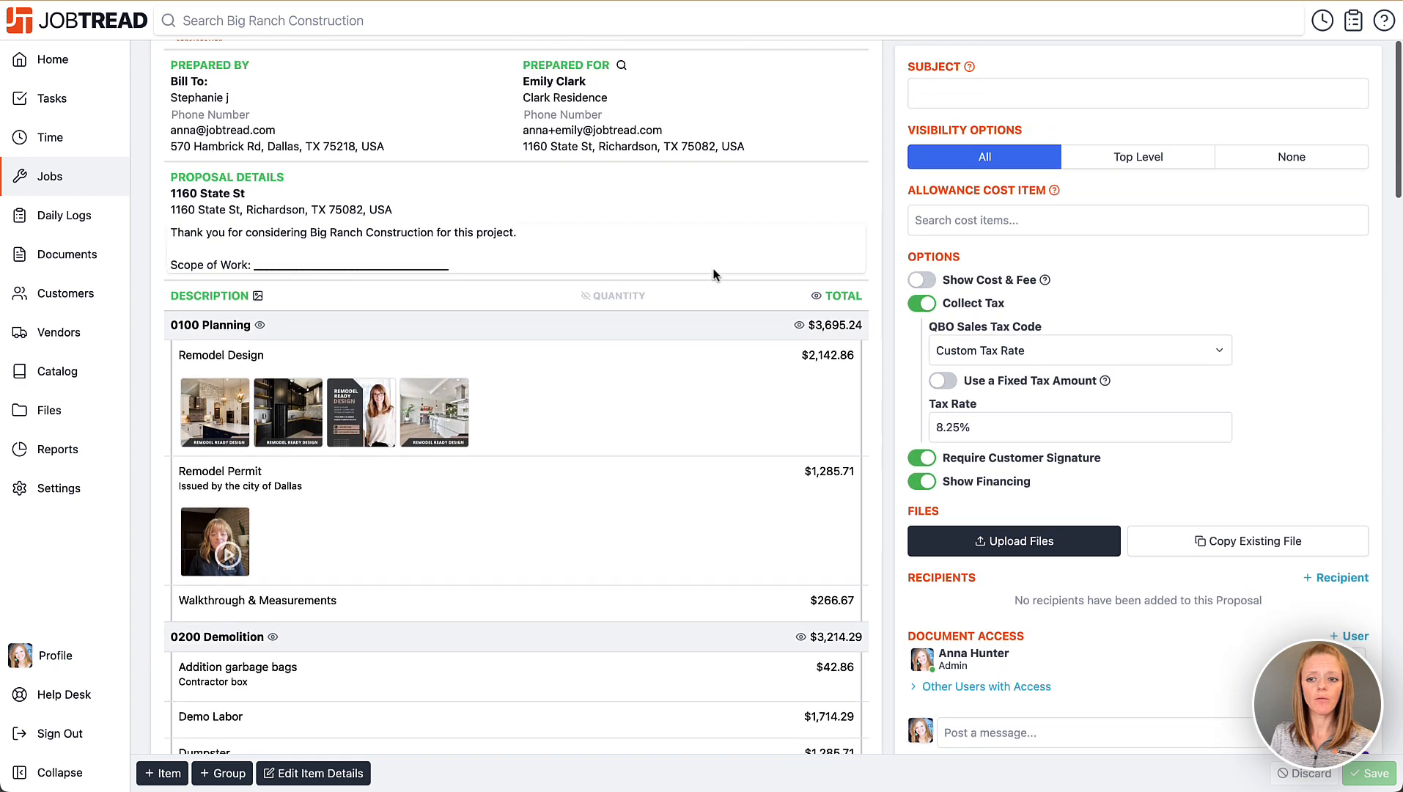
left_click(1161, 159)
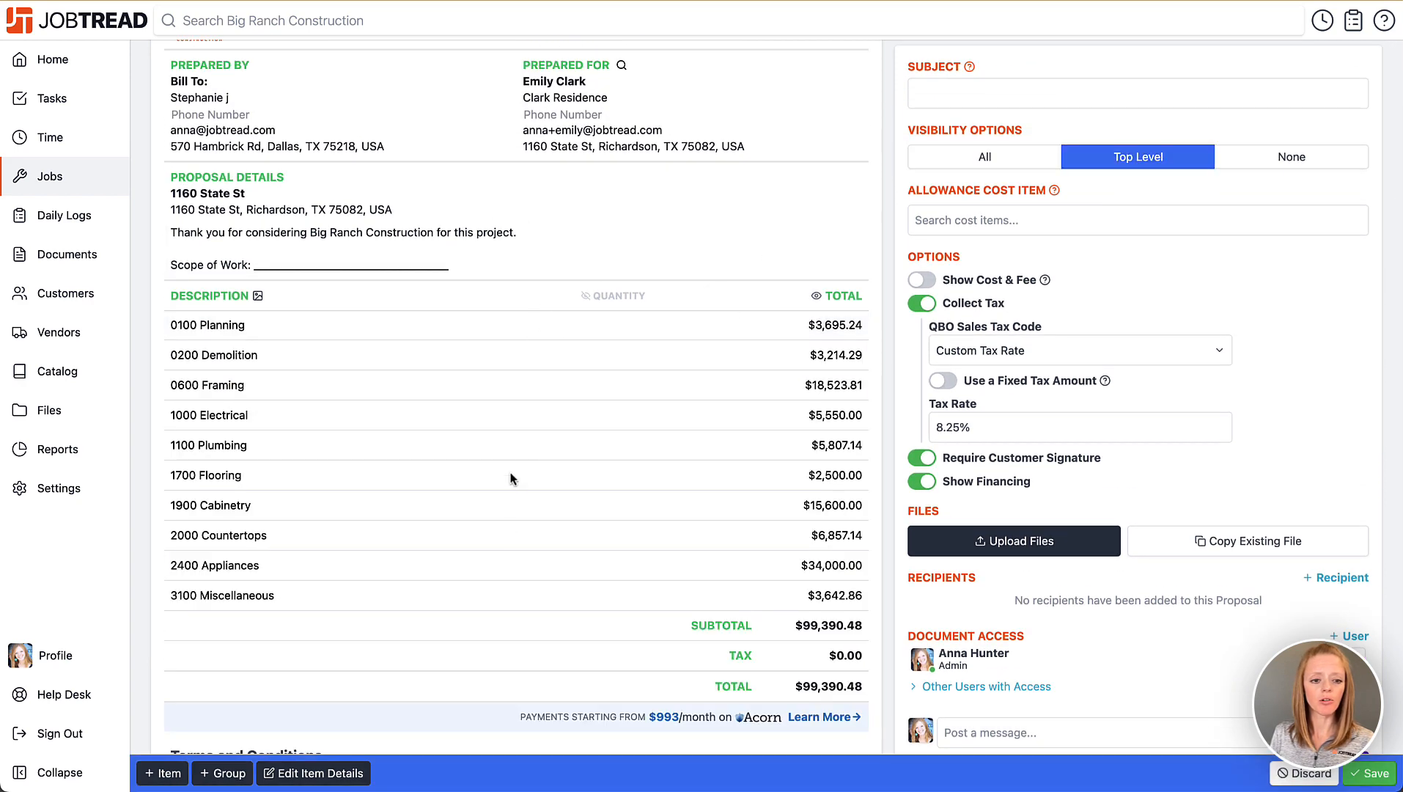
- Start a new customer invoice for the job based on items
scroll(505, 583, "up", 3)
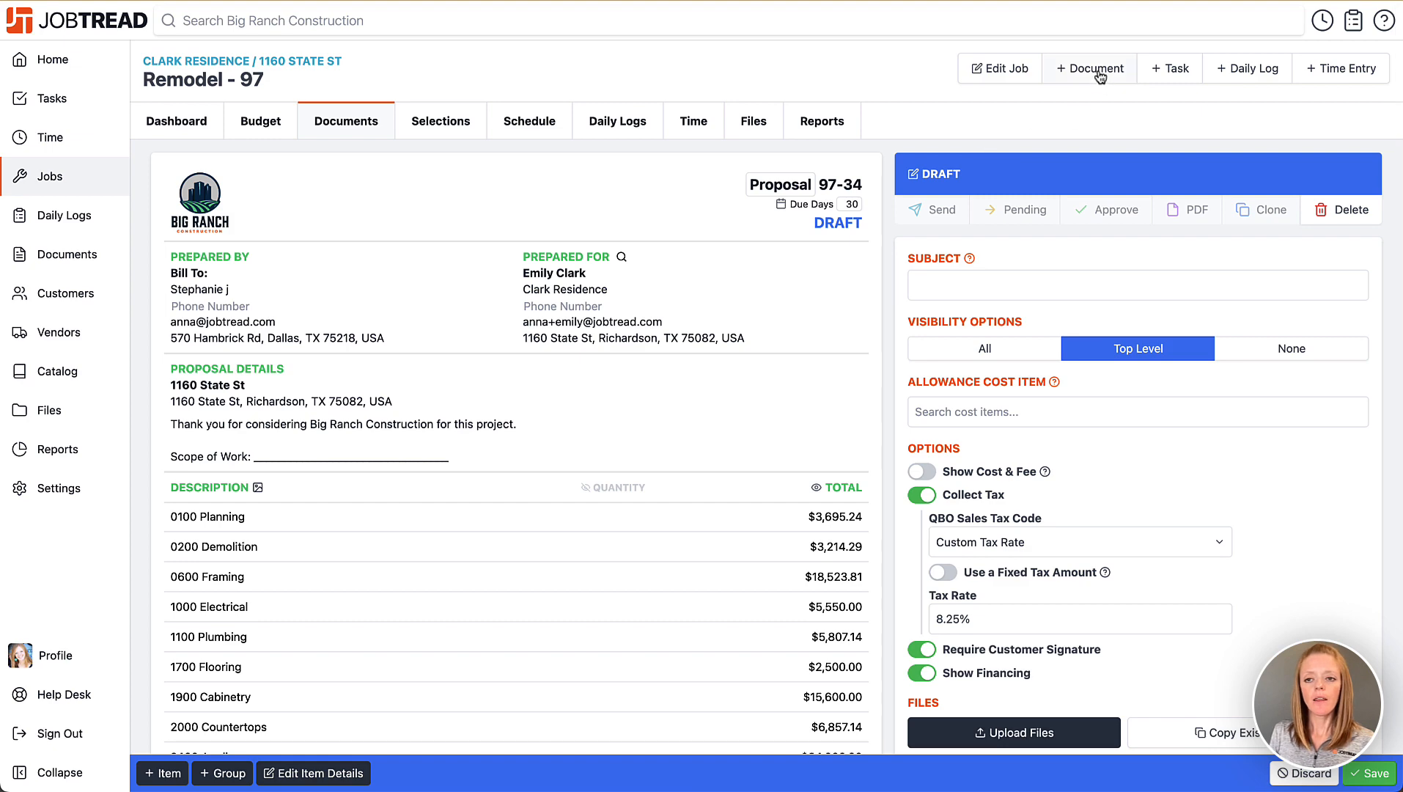
left_click(1100, 76)
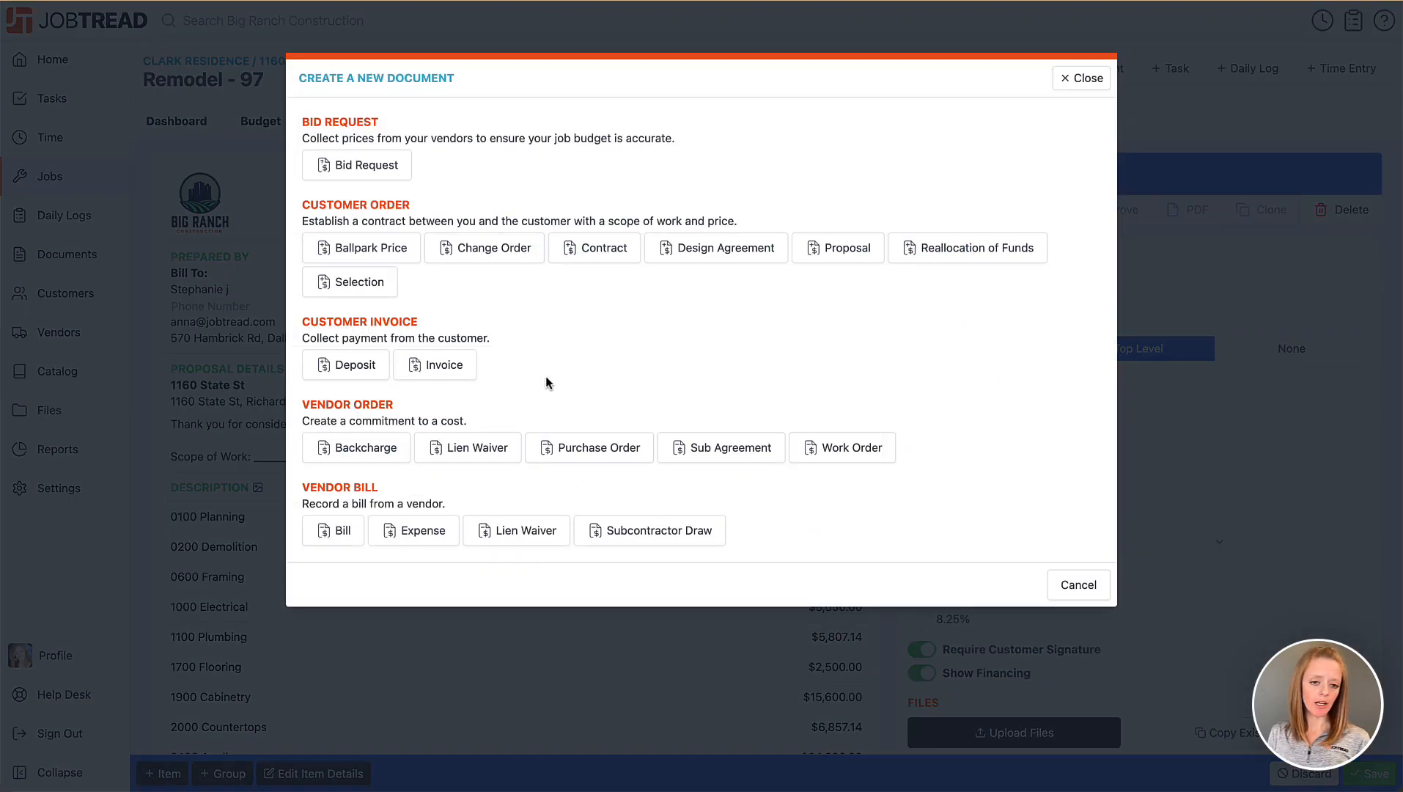
left_click(461, 374)
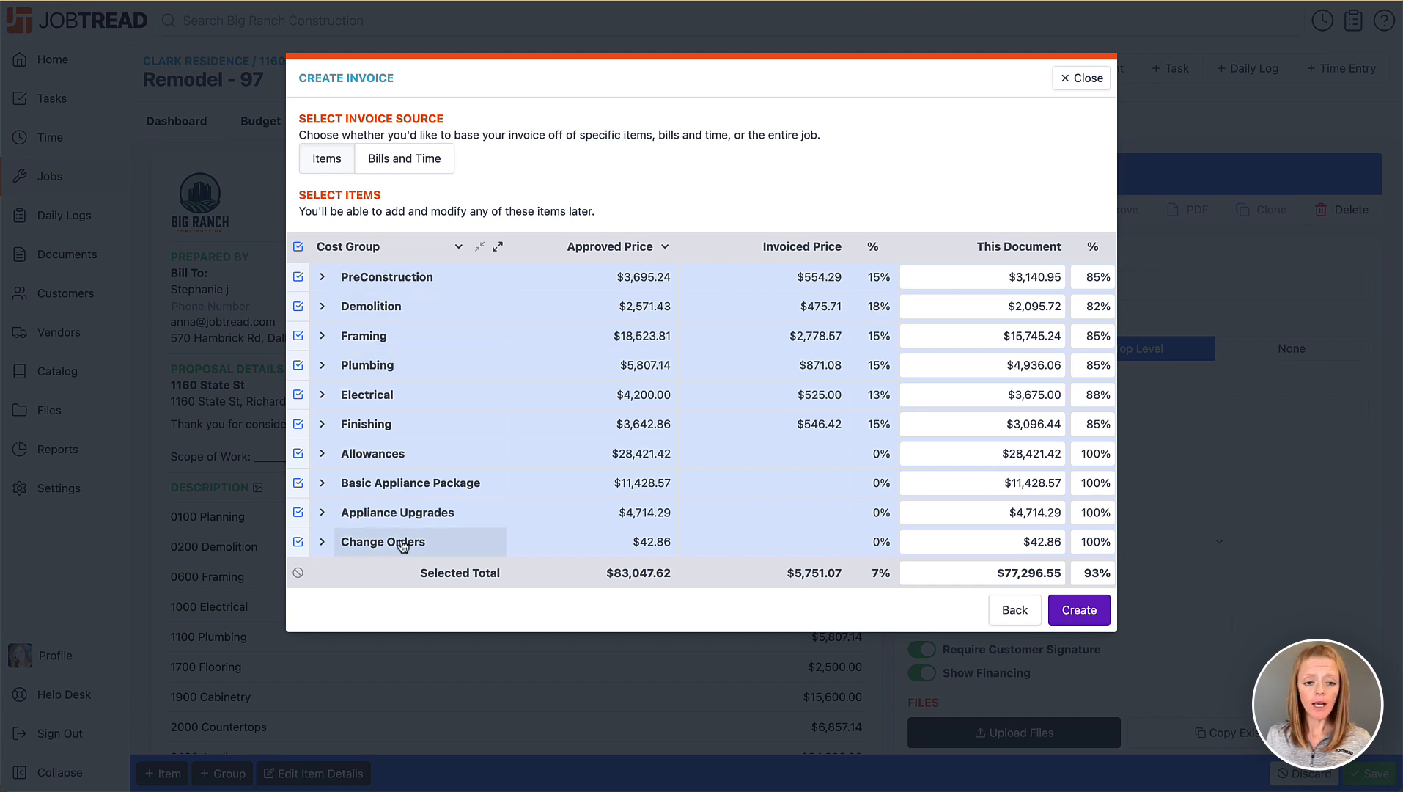
- Try billing a total of 20000 across all selected cost groups on the invoice, and reset the amounts
left_click(983, 580)
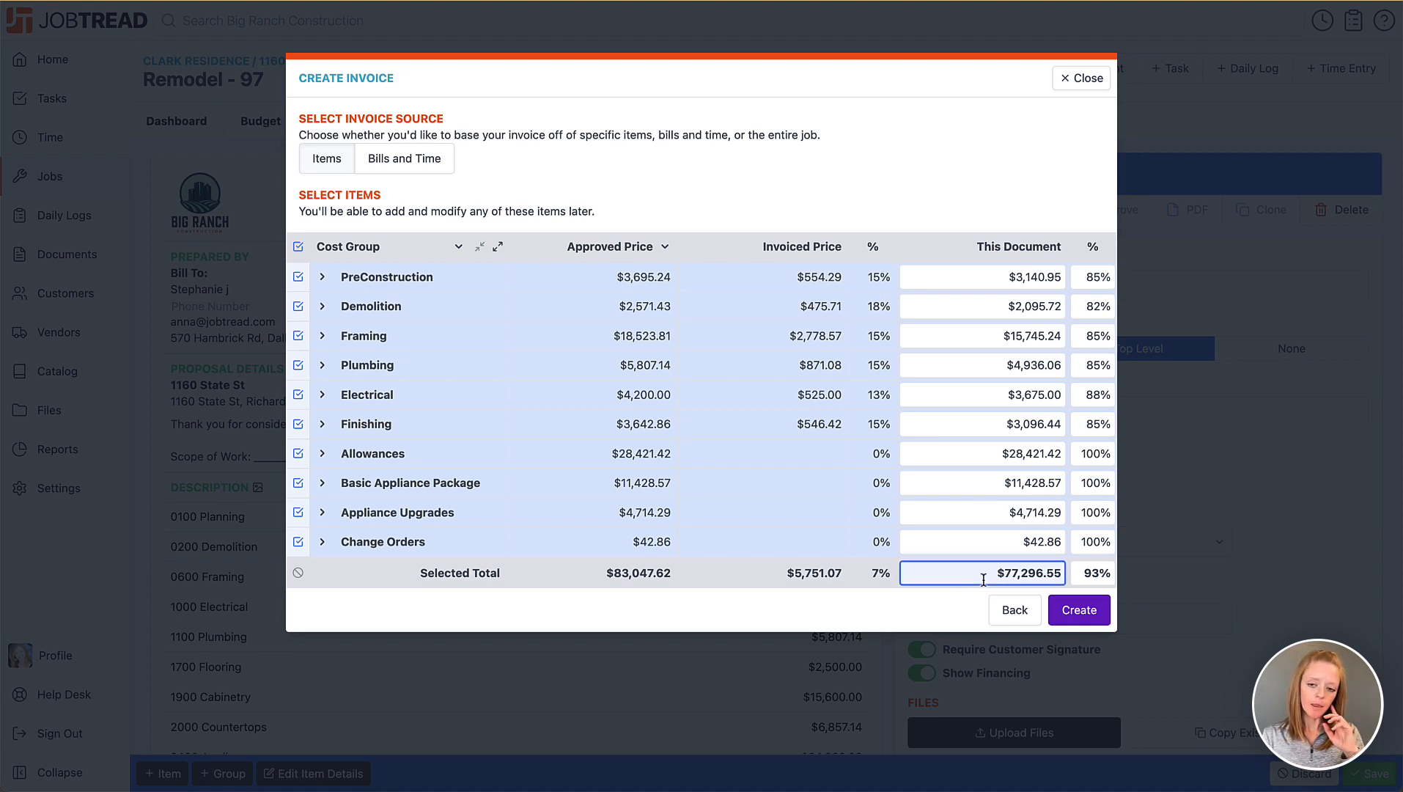
type("20000")
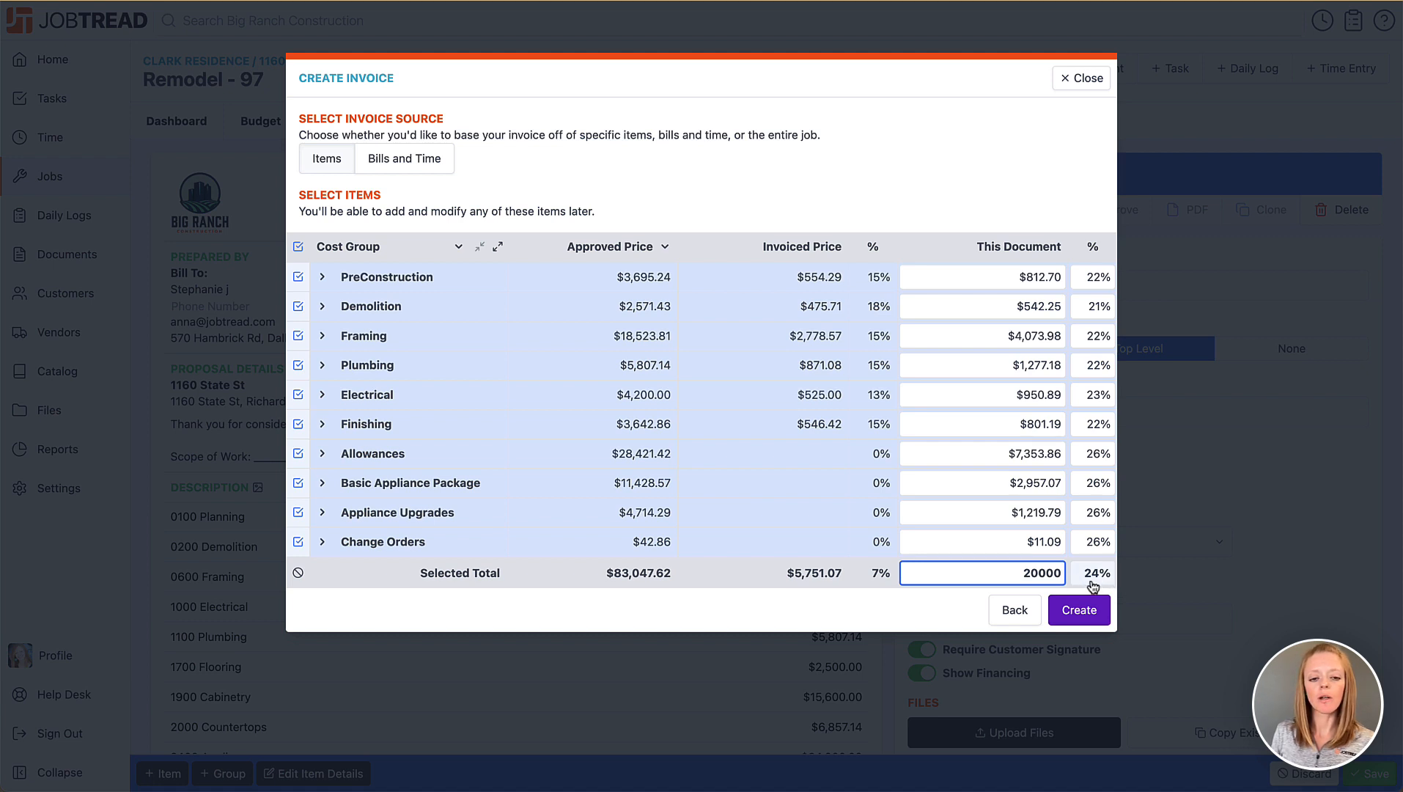
left_click(299, 574)
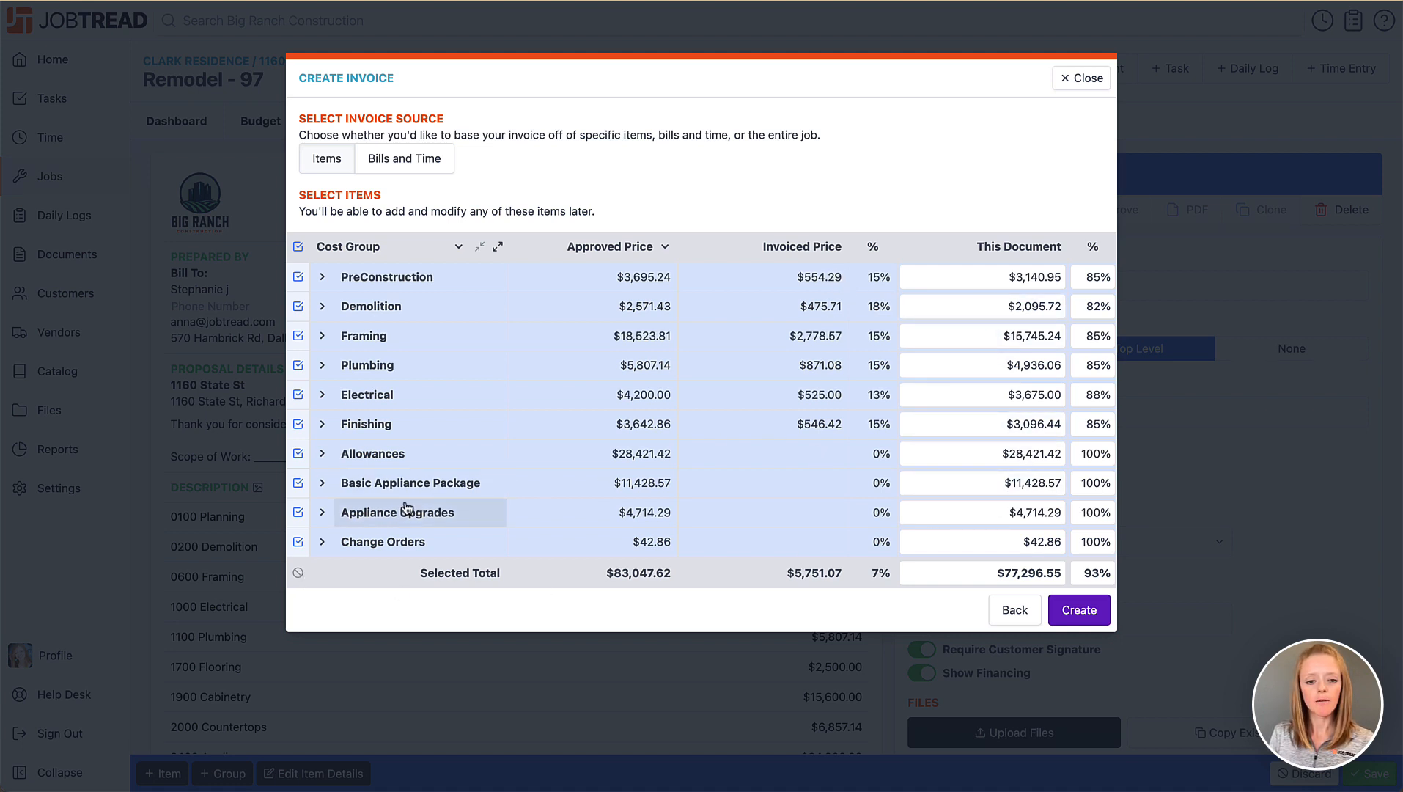
- Clear the item selection, group the invoice items by Cost Code, and select only 0100 Planning and 0200 Demolition
left_click(298, 247)
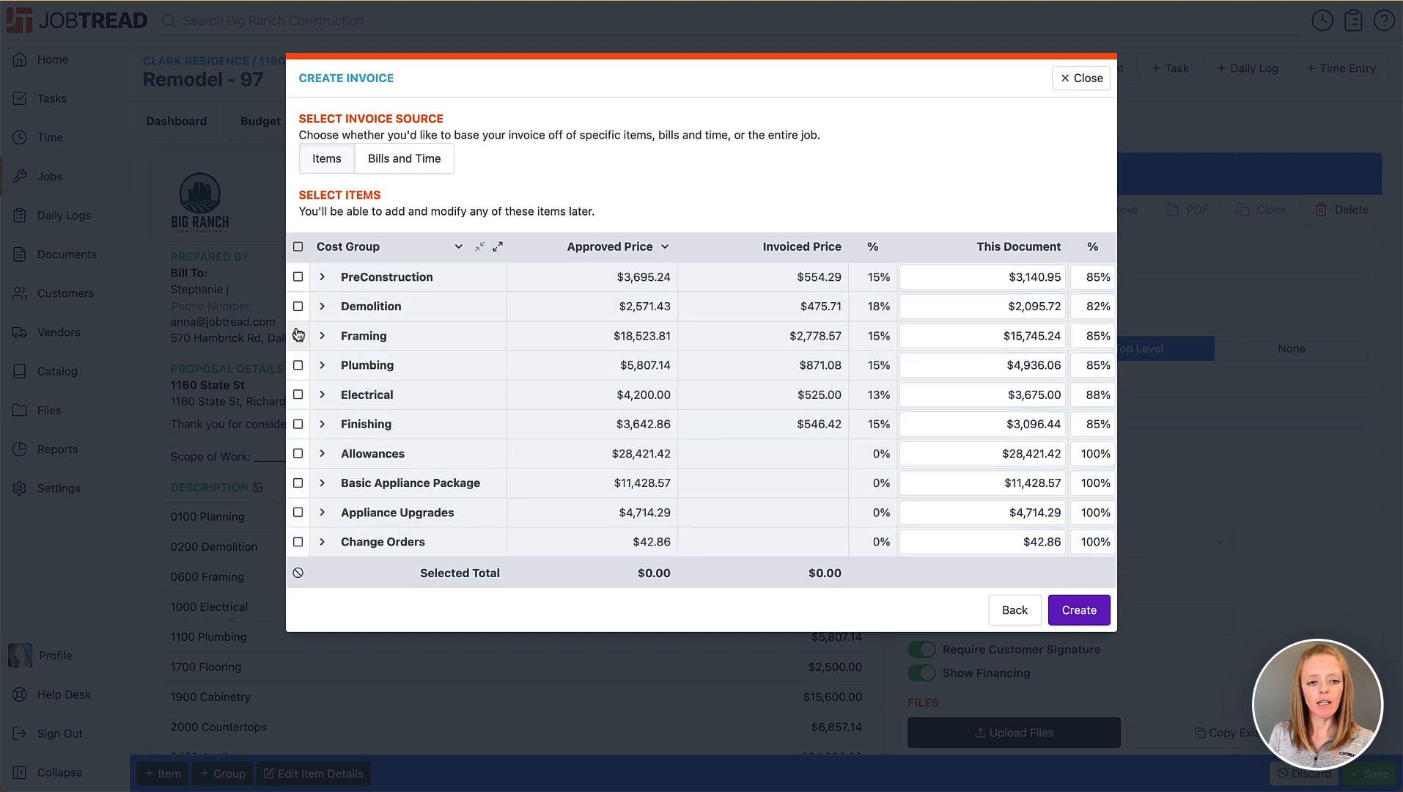
left_click(360, 250)
left_click(358, 266)
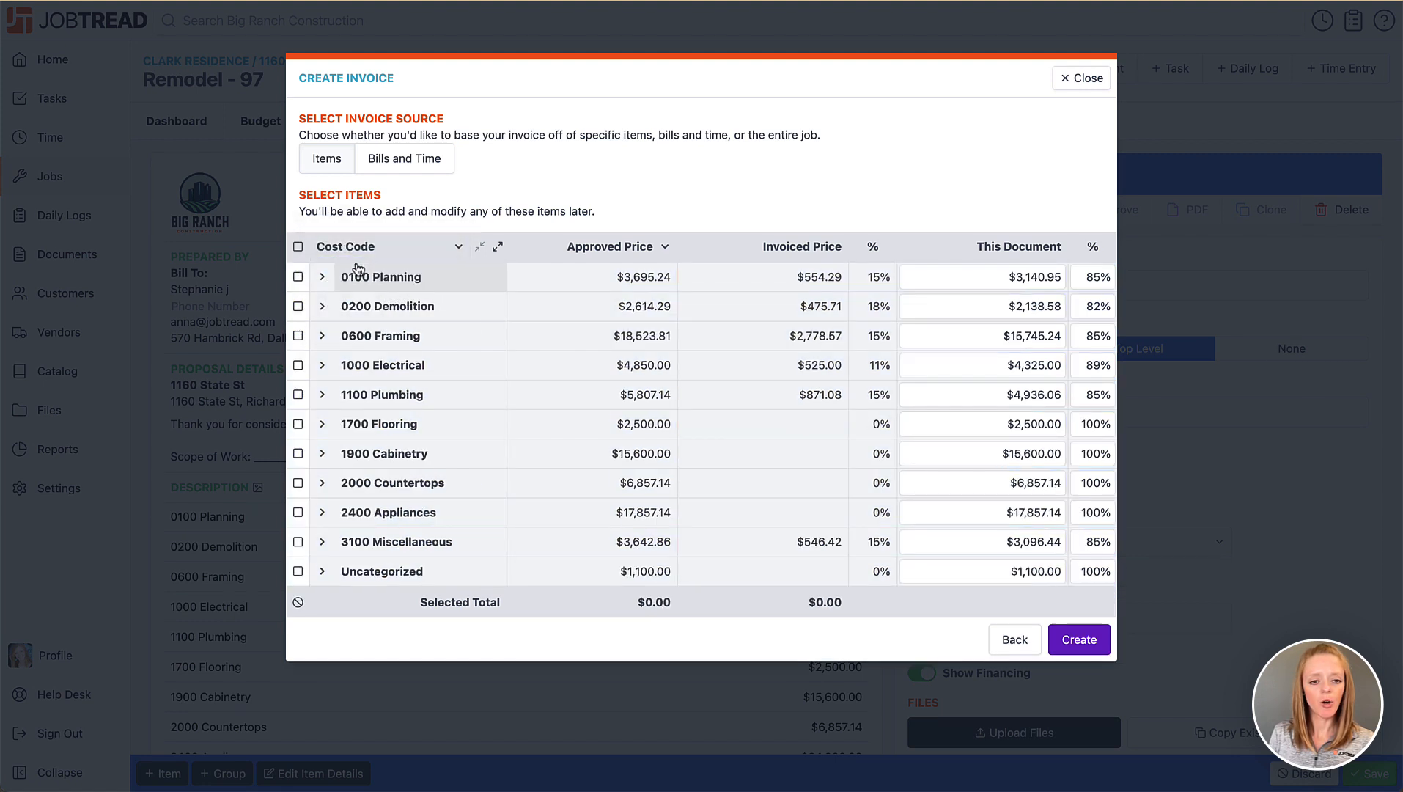
left_click(297, 277)
left_click(298, 307)
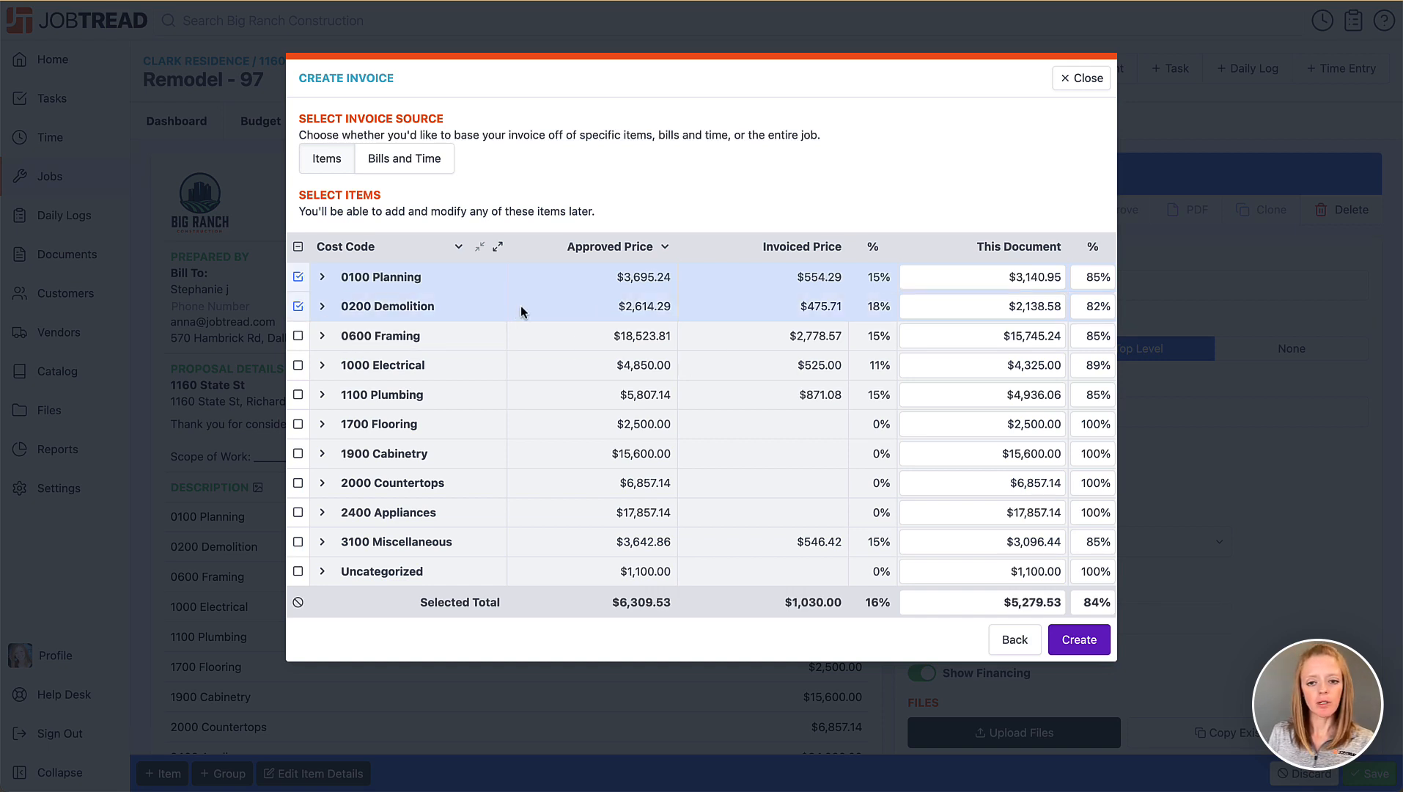
- Set this invoice's billed percentage to 50% for both 0100 Planning and 0200 Demolition
left_click(1104, 280)
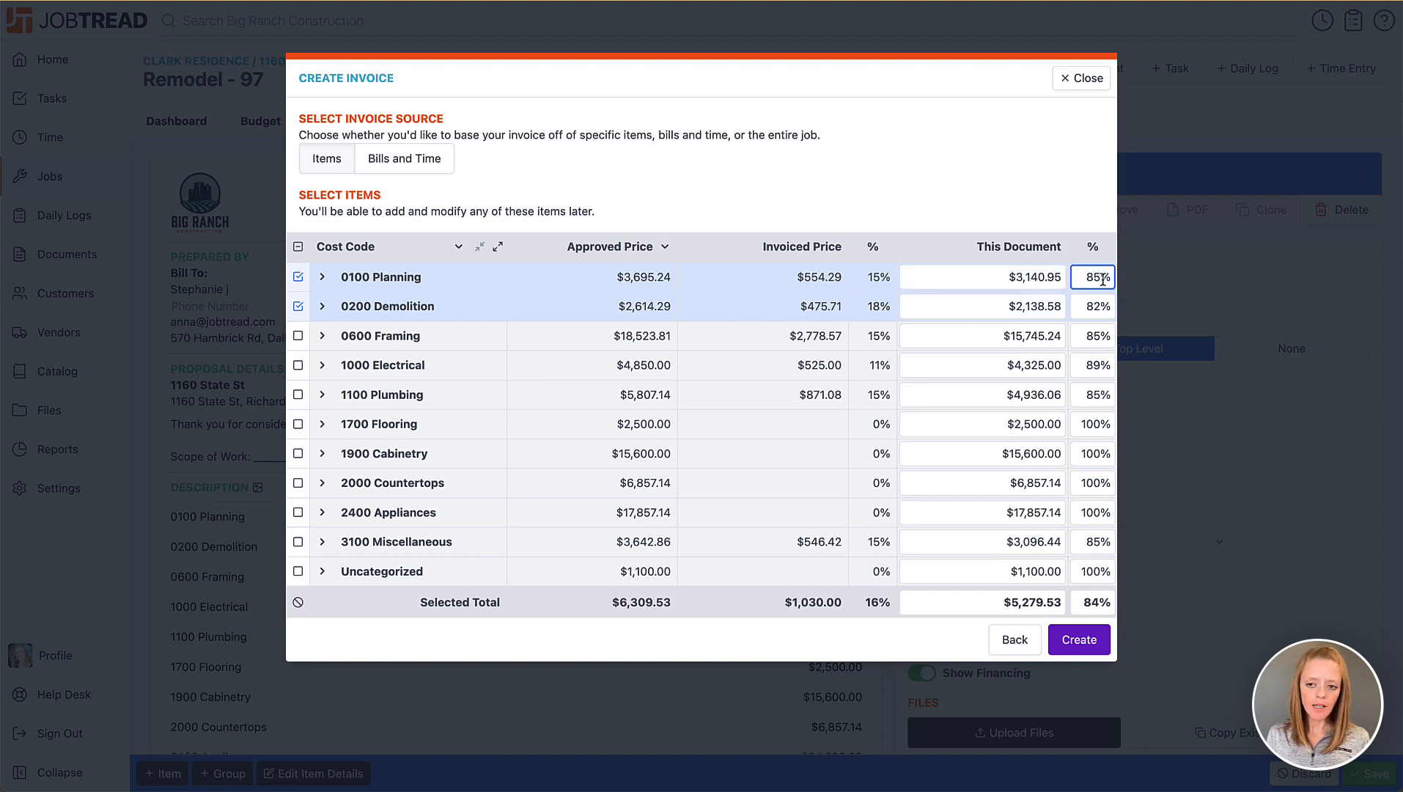
left_click_drag(1103, 280, 1083, 276)
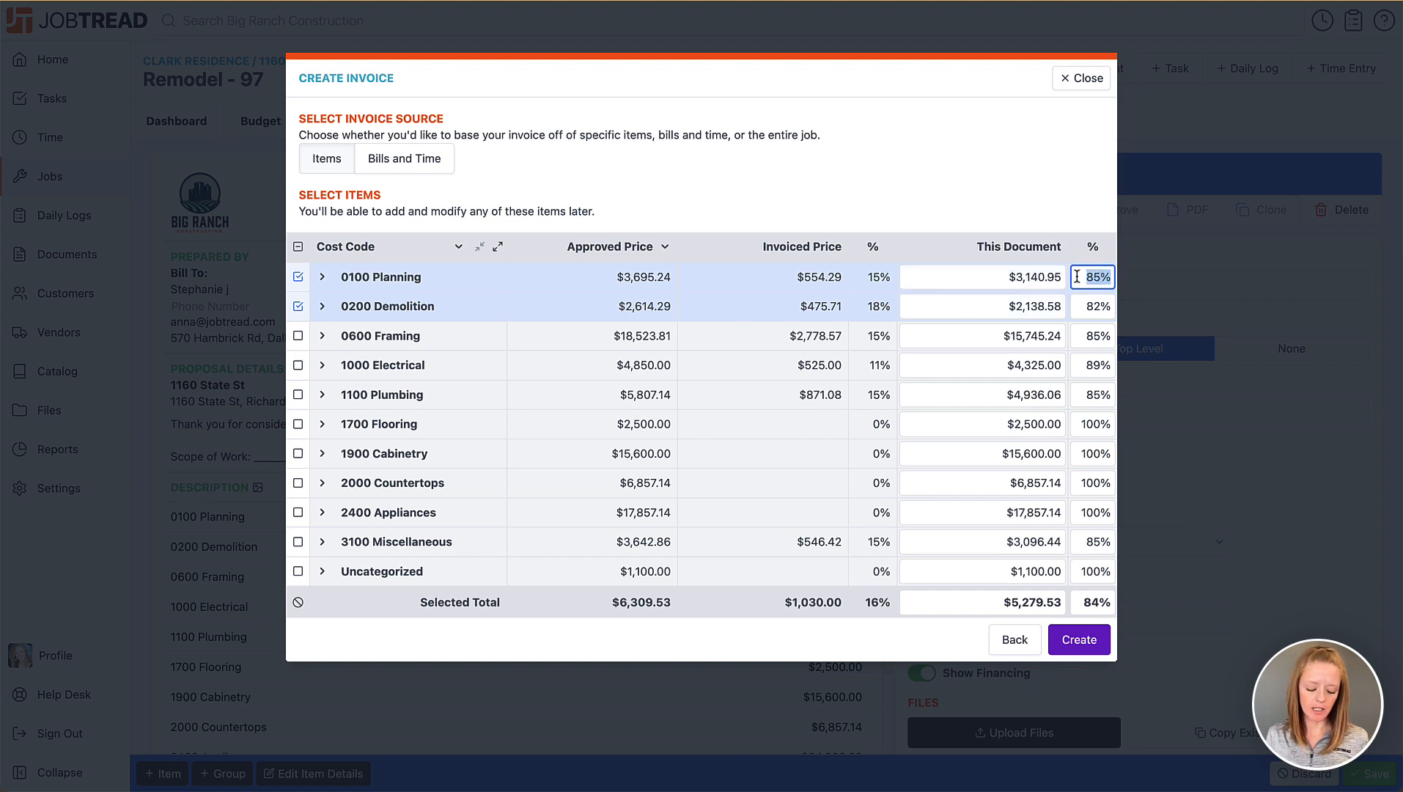
type("50")
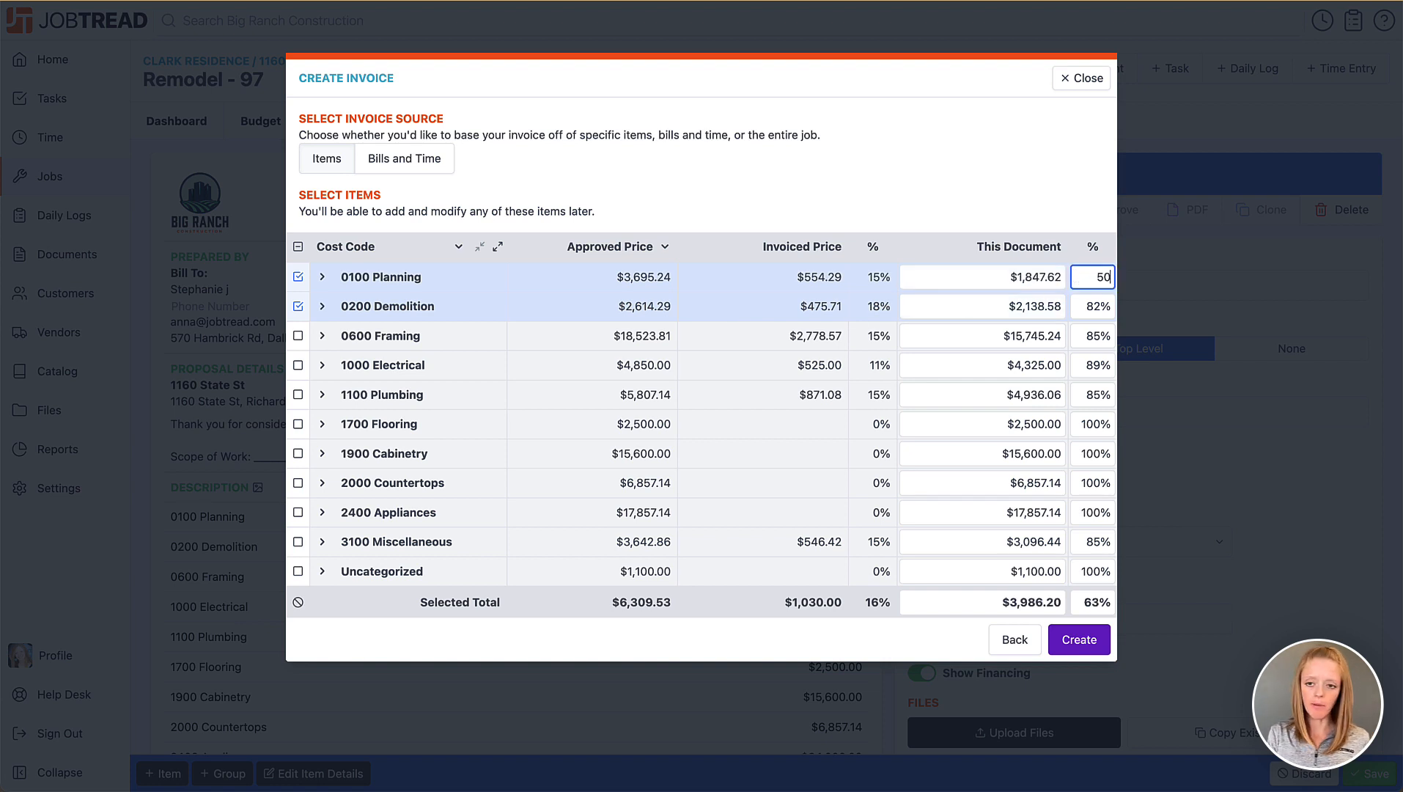
left_click(1110, 307)
left_click_drag(1111, 306, 1076, 305)
type("50")
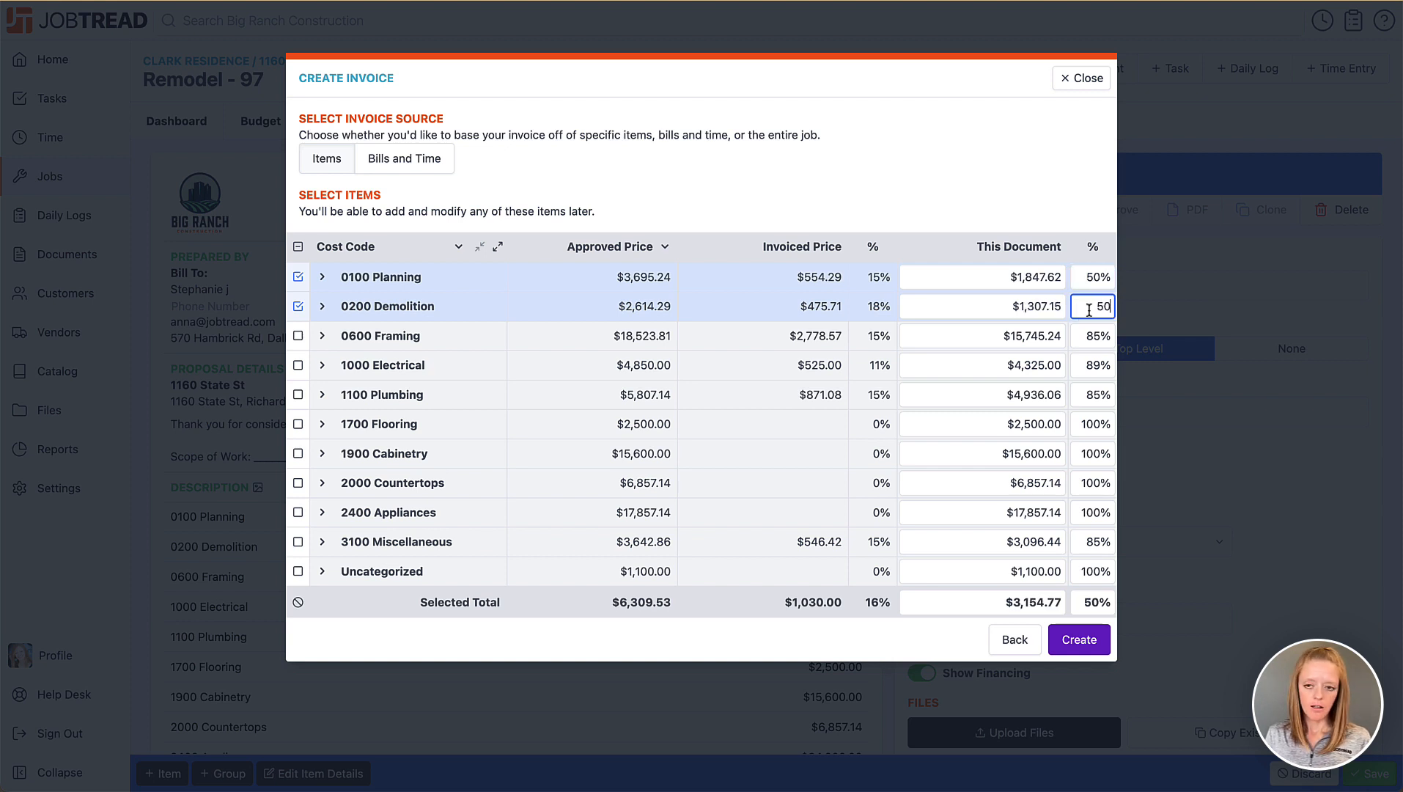
- Examine the individual items under 0100 Planning and 0200 Demolition, and return to the document types without creating the invoice
left_click(322, 277)
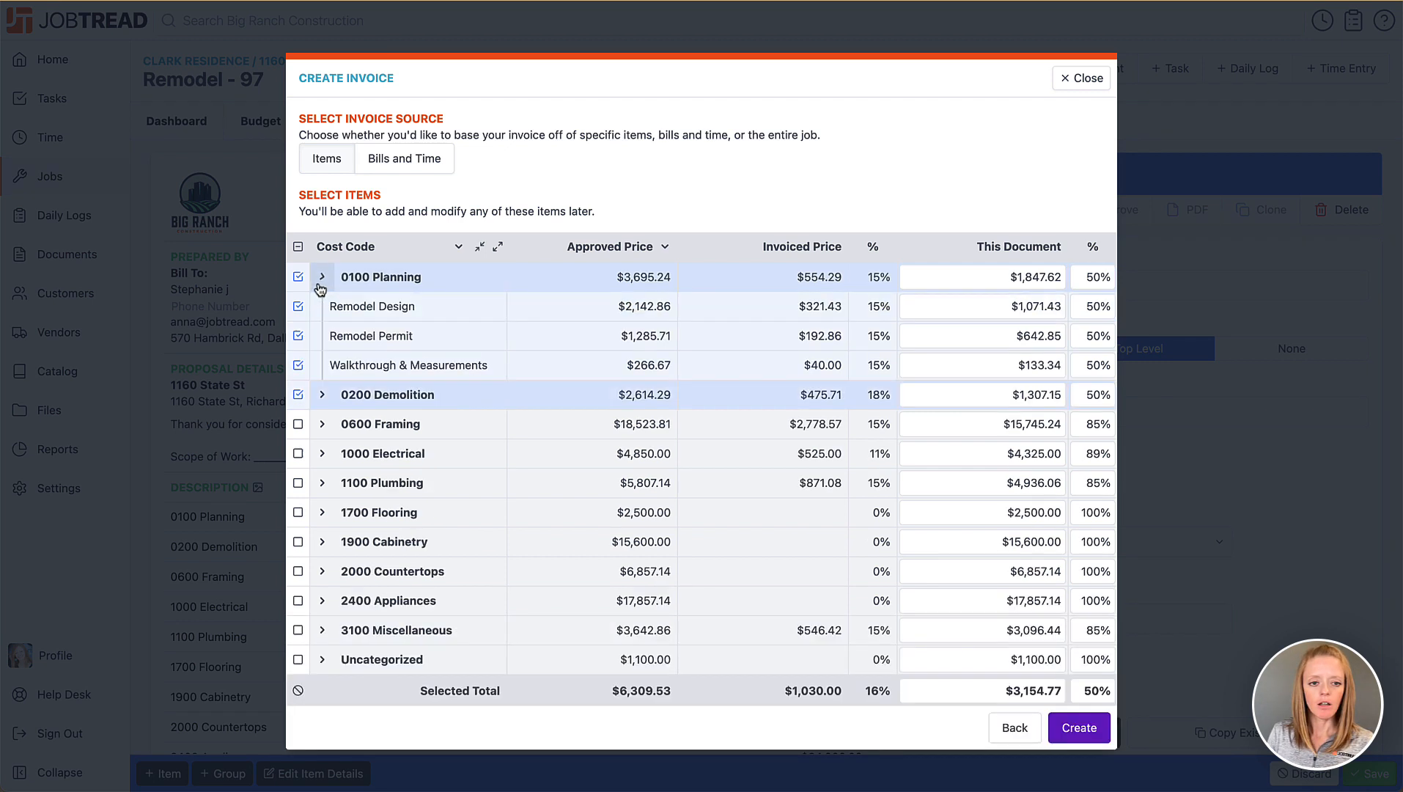
left_click(316, 395)
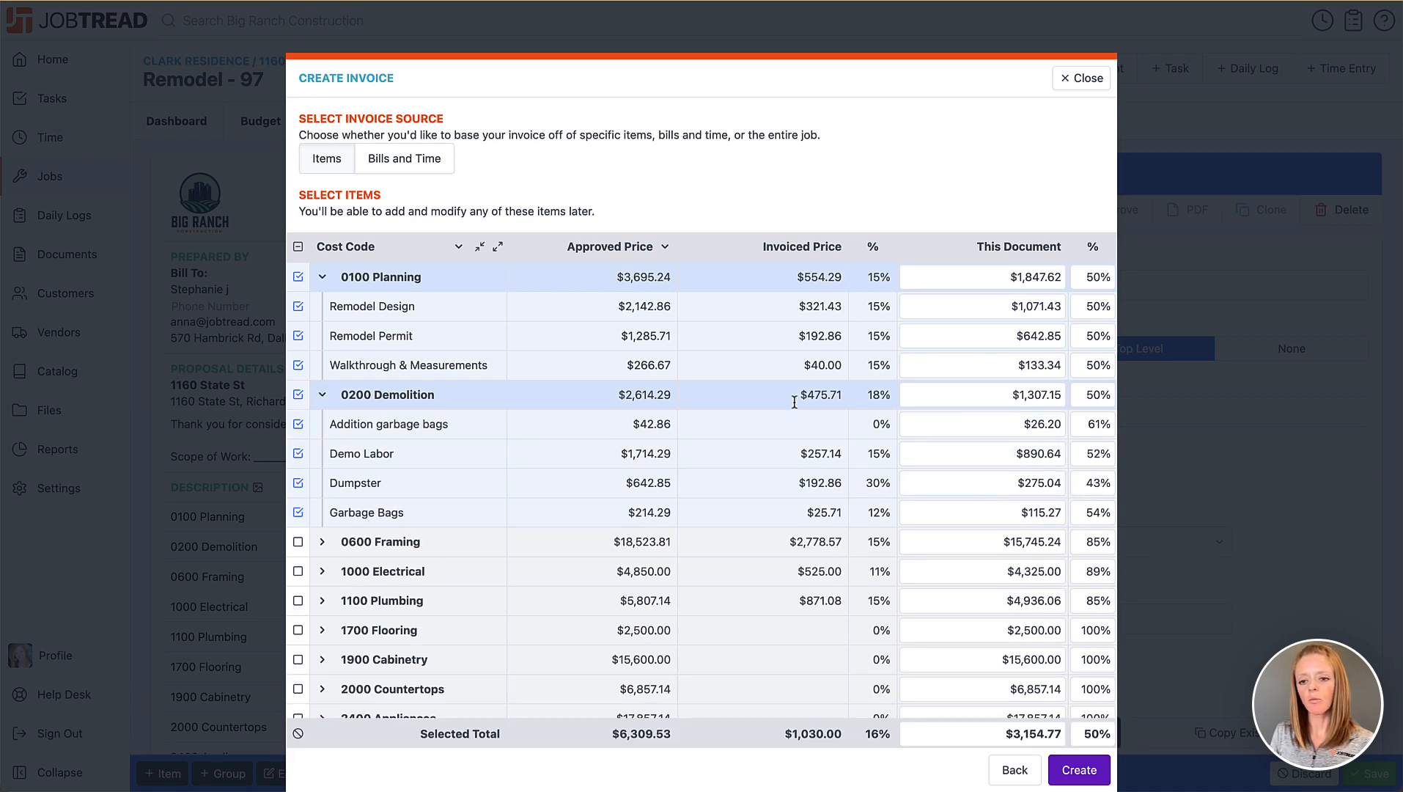
left_click(322, 395)
left_click(322, 276)
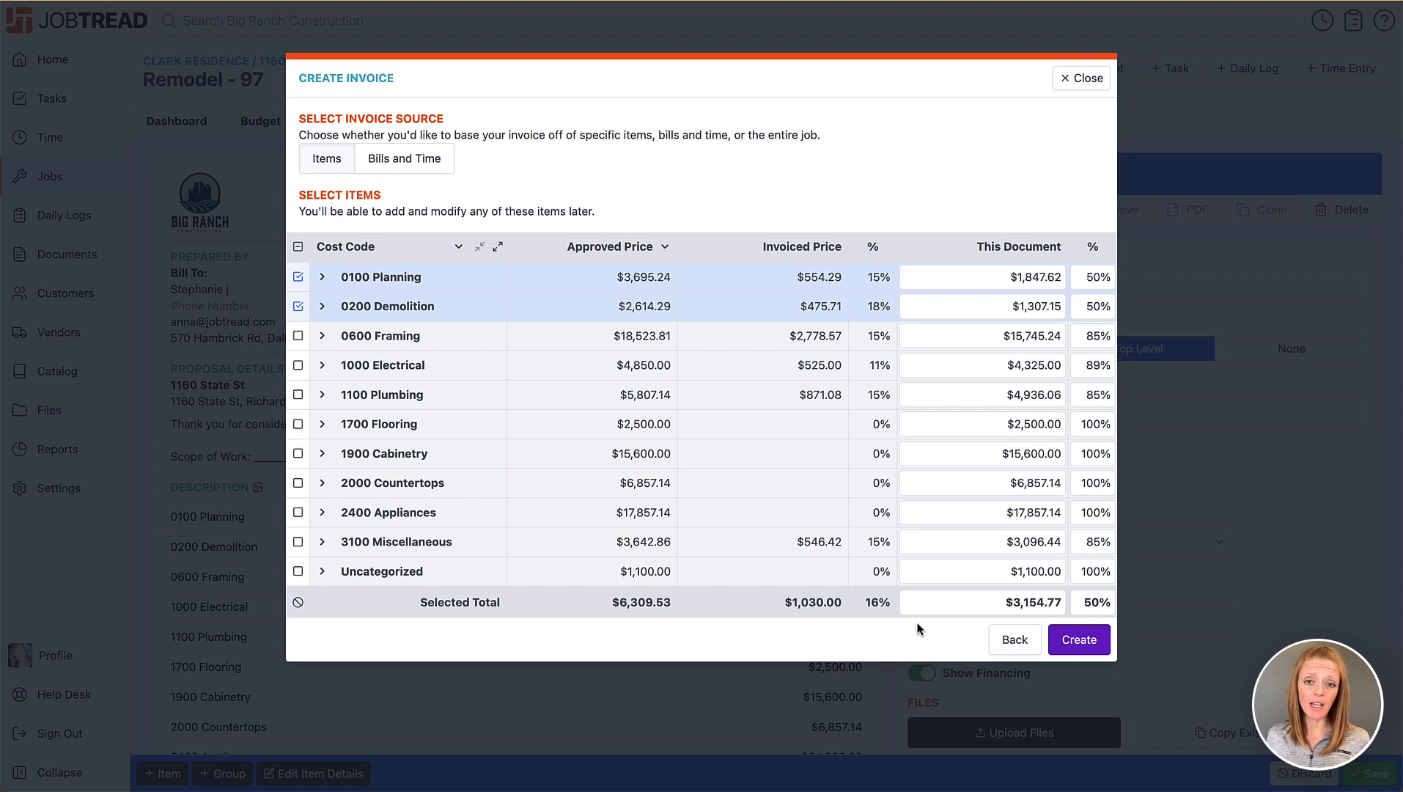
left_click(1016, 640)
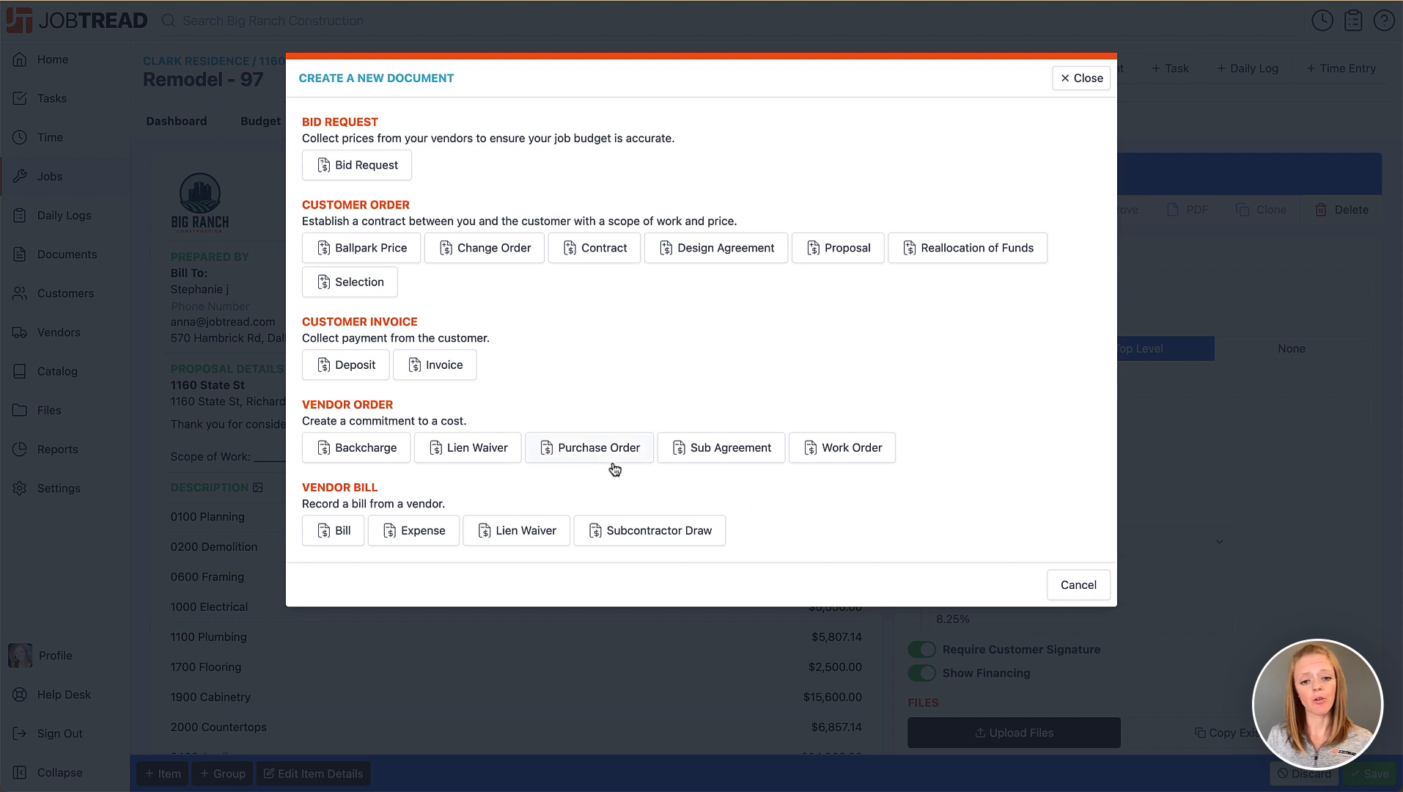
- Start a purchase order for the vendor Mangold Electric
left_click(590, 449)
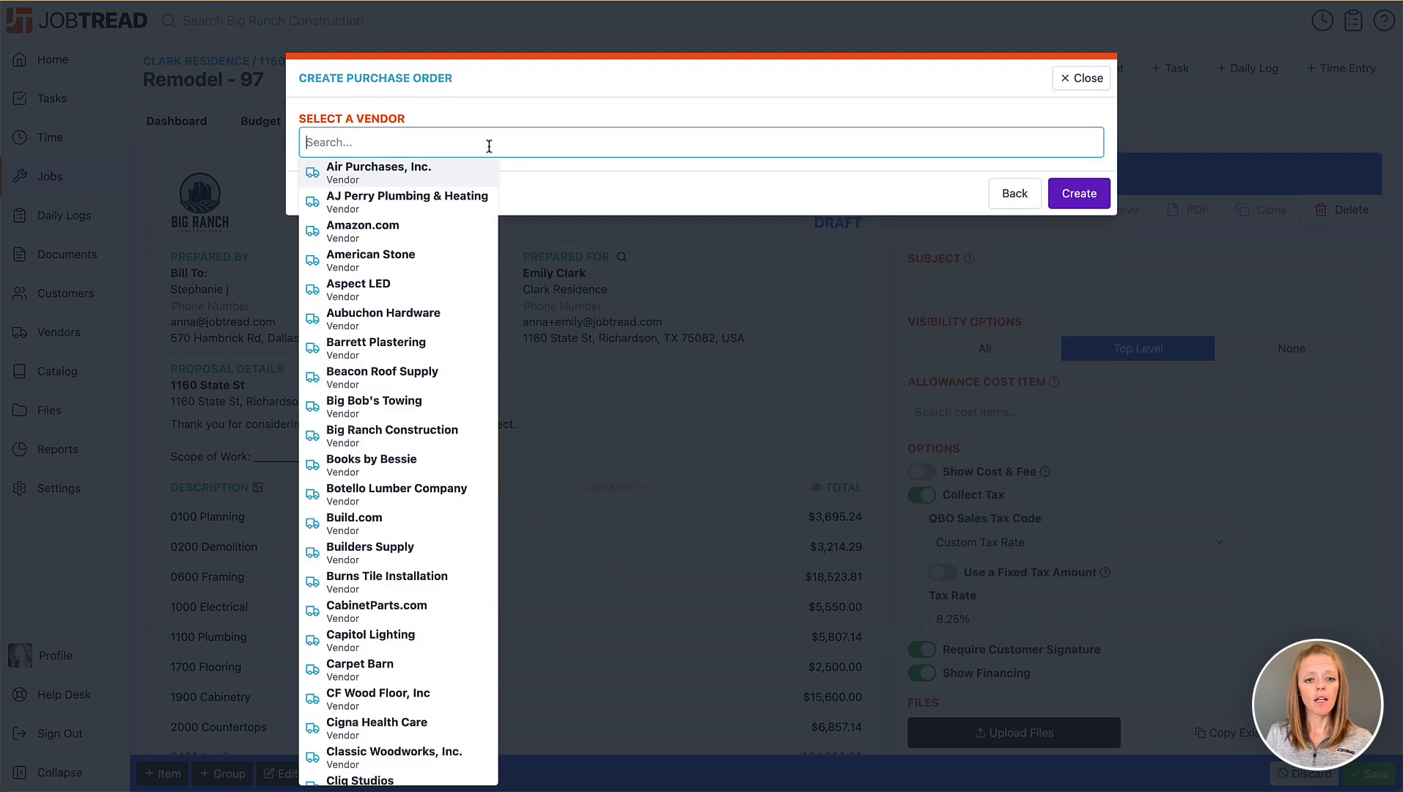
type("elec")
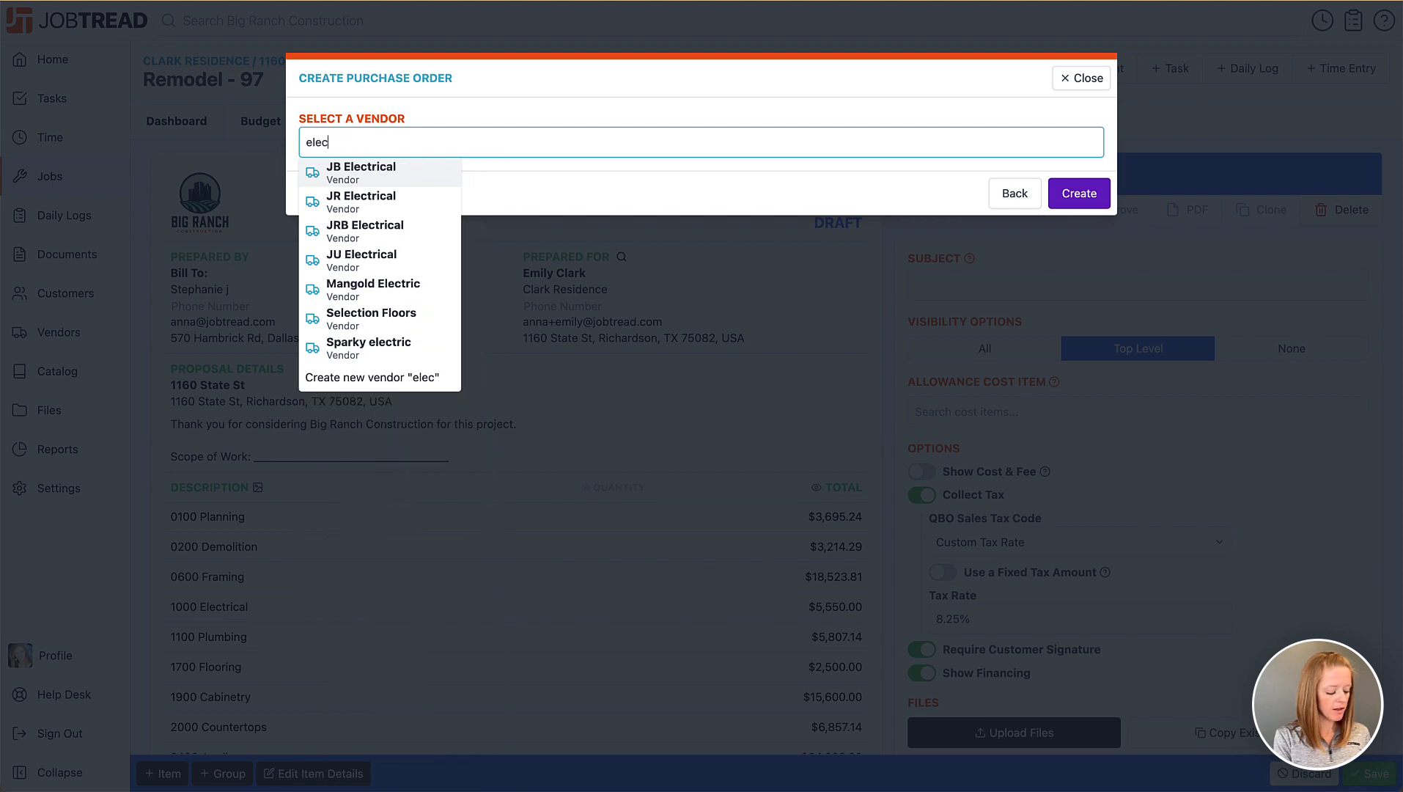
left_click(418, 296)
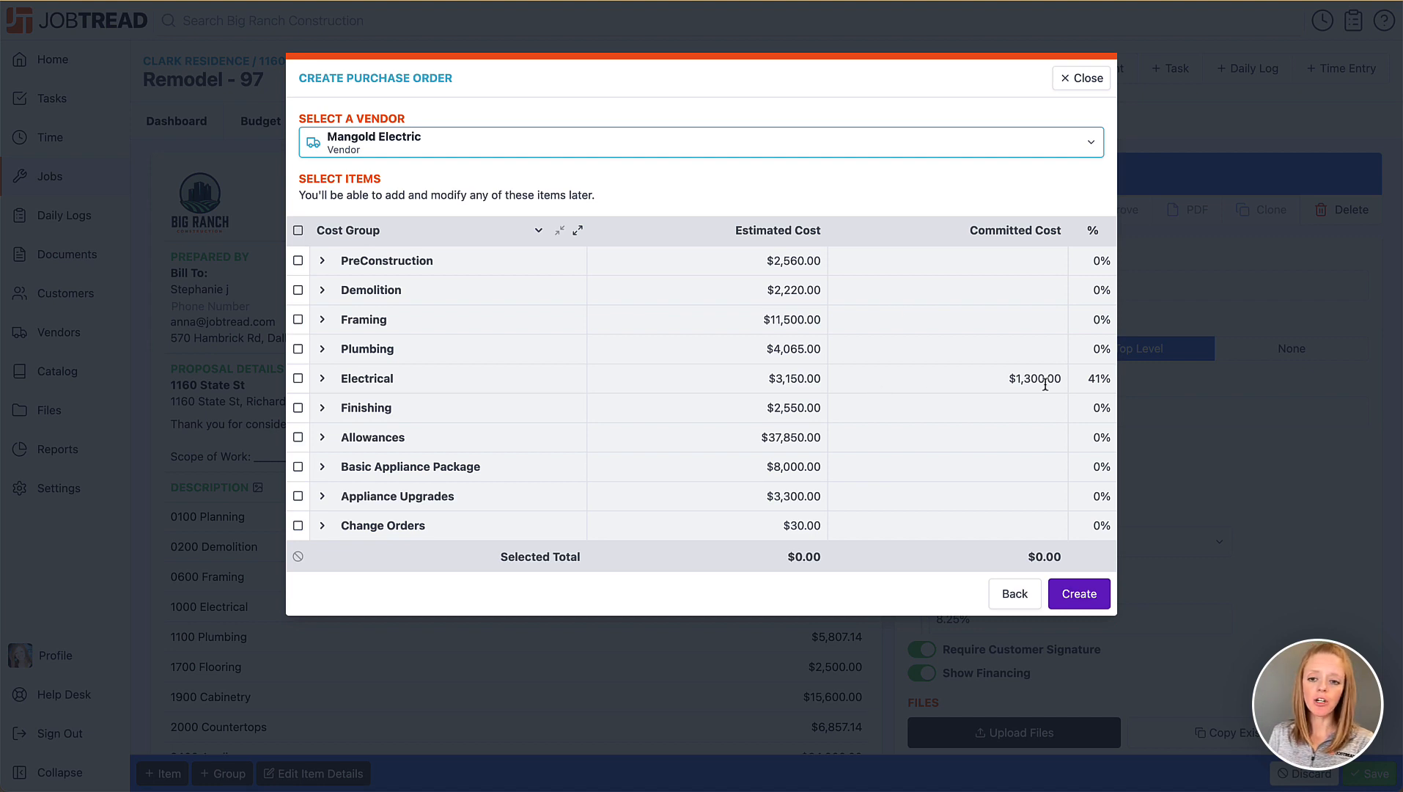
- Select the Electrical Labor and Electrical Materials items in the purchase order's Electrical group
left_click(323, 378)
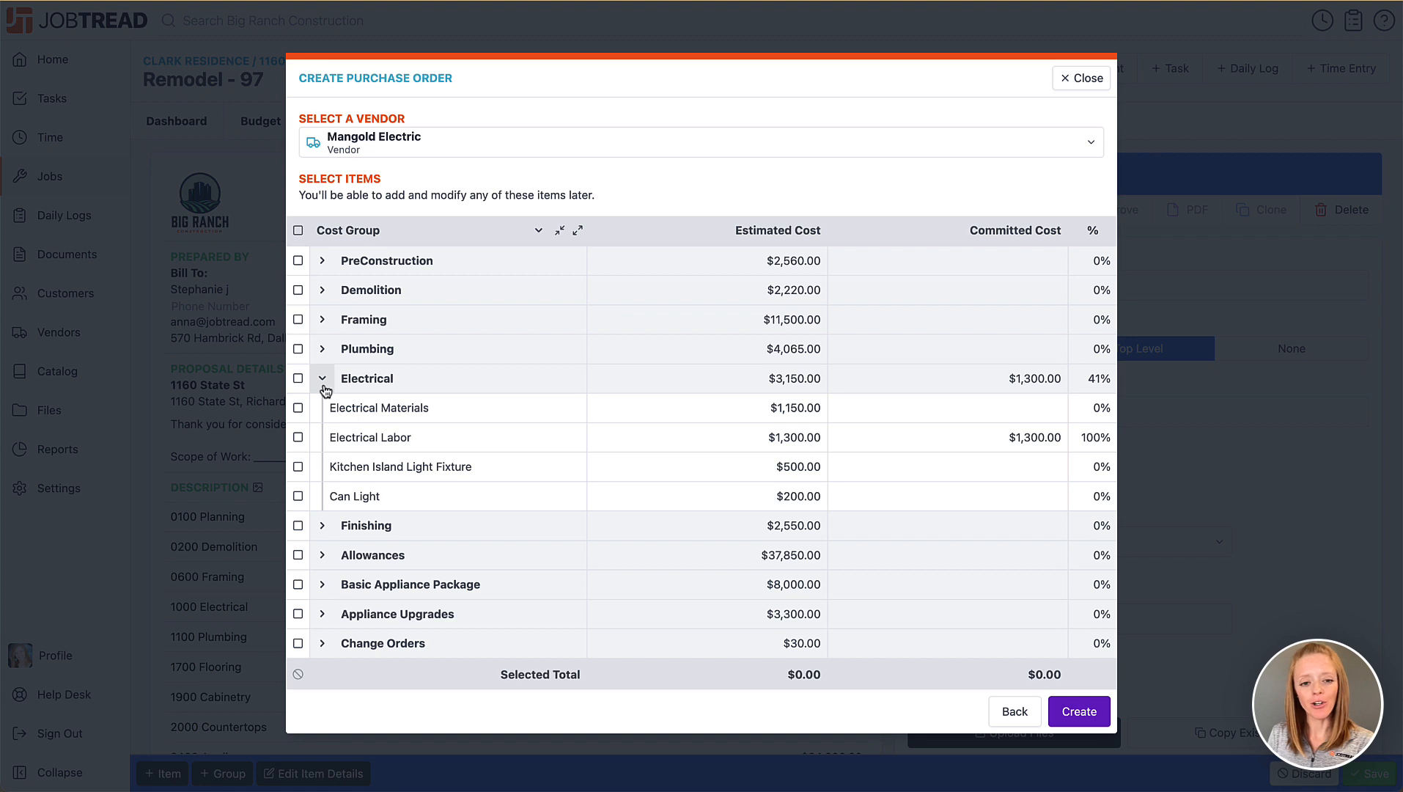
left_click(323, 378)
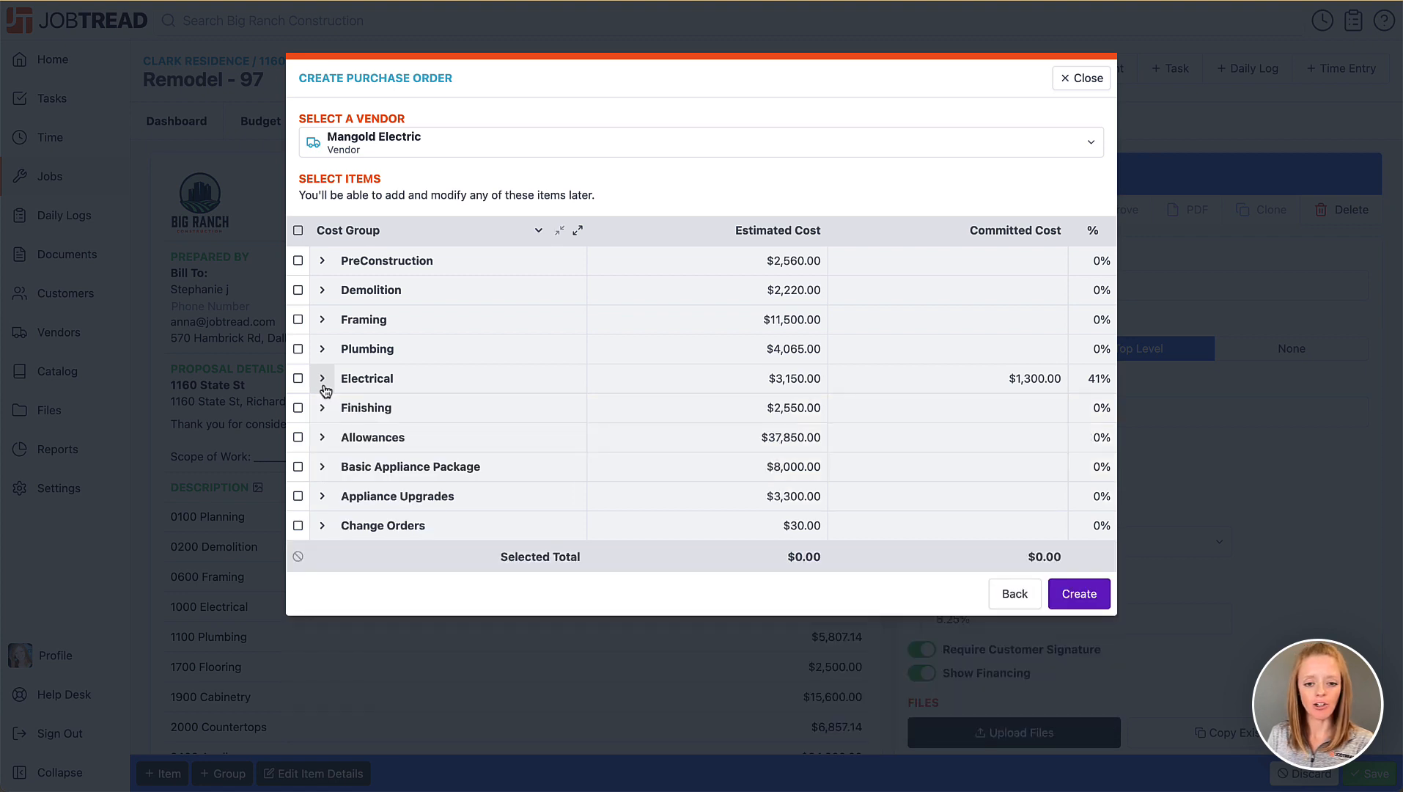
left_click(322, 379)
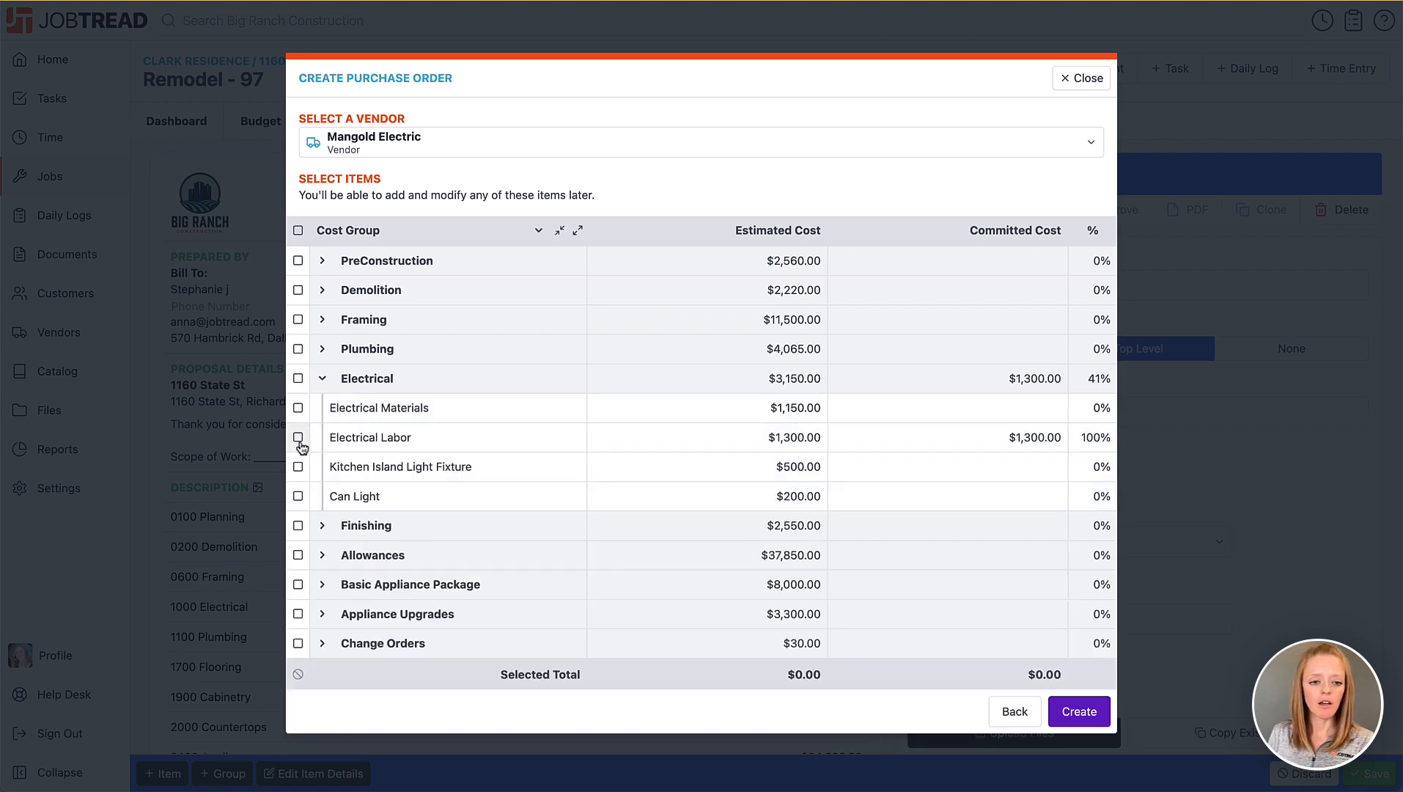
left_click(298, 438)
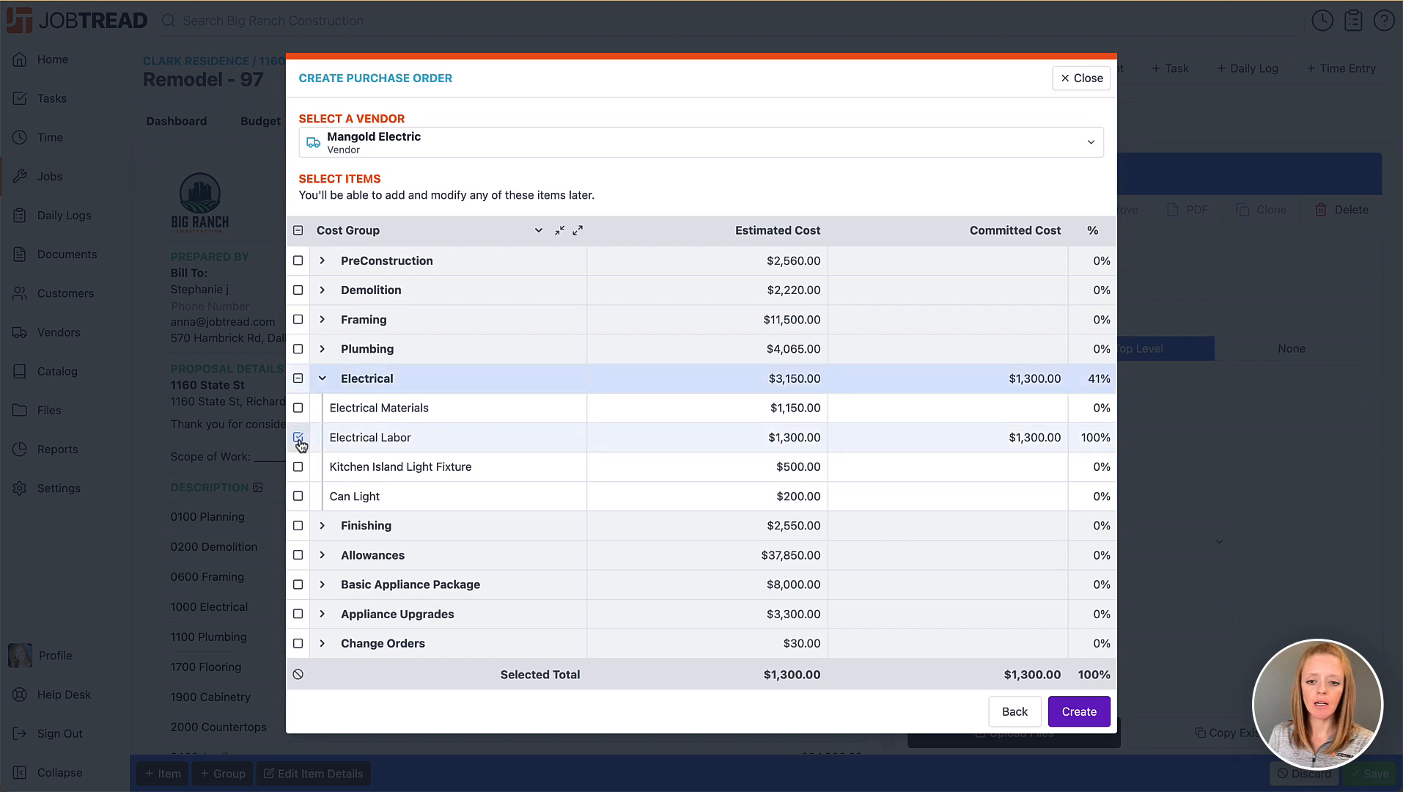
left_click(299, 409)
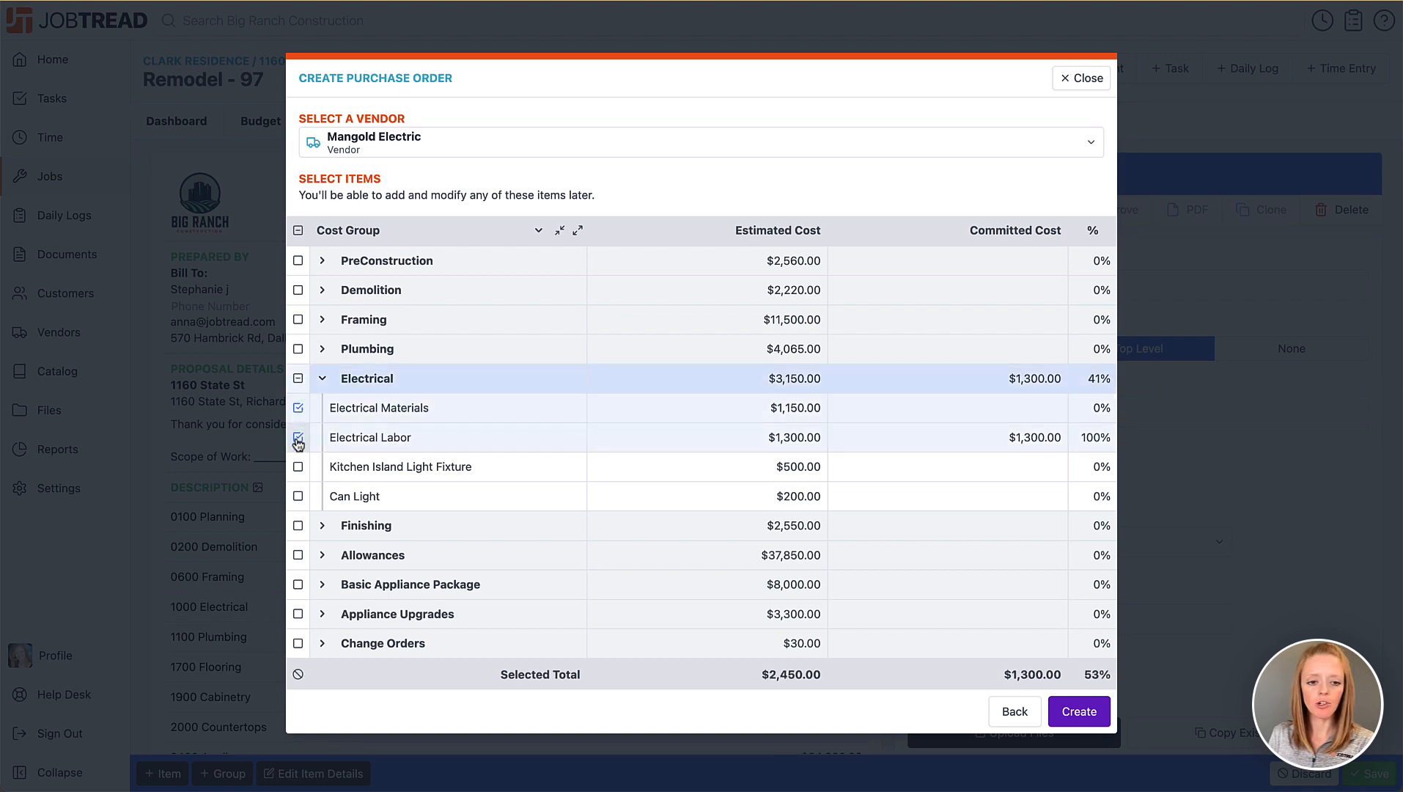
- Change the Electrical selection to only Can Light, and return to the document types without creating the purchase order
left_click(298, 408)
left_click(299, 438)
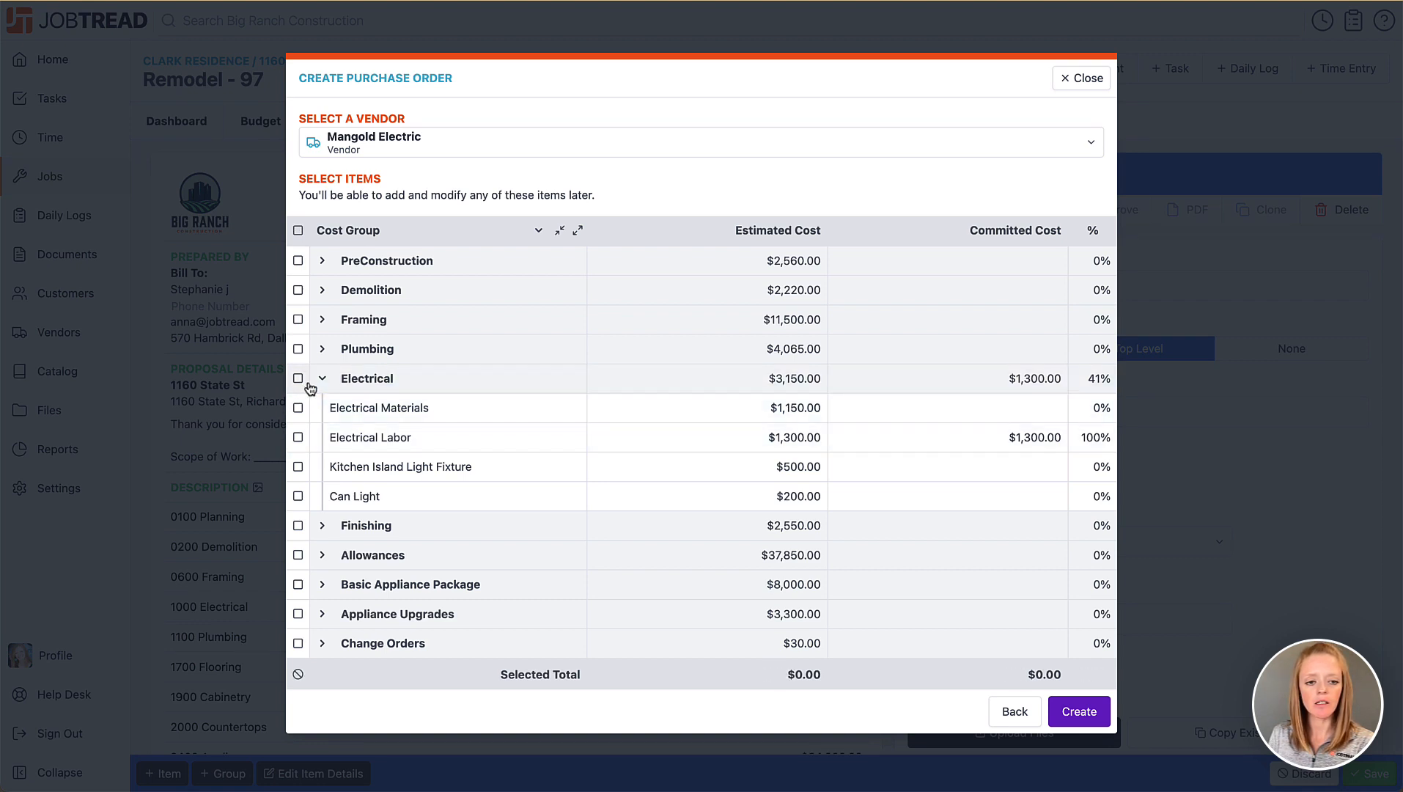
left_click(298, 497)
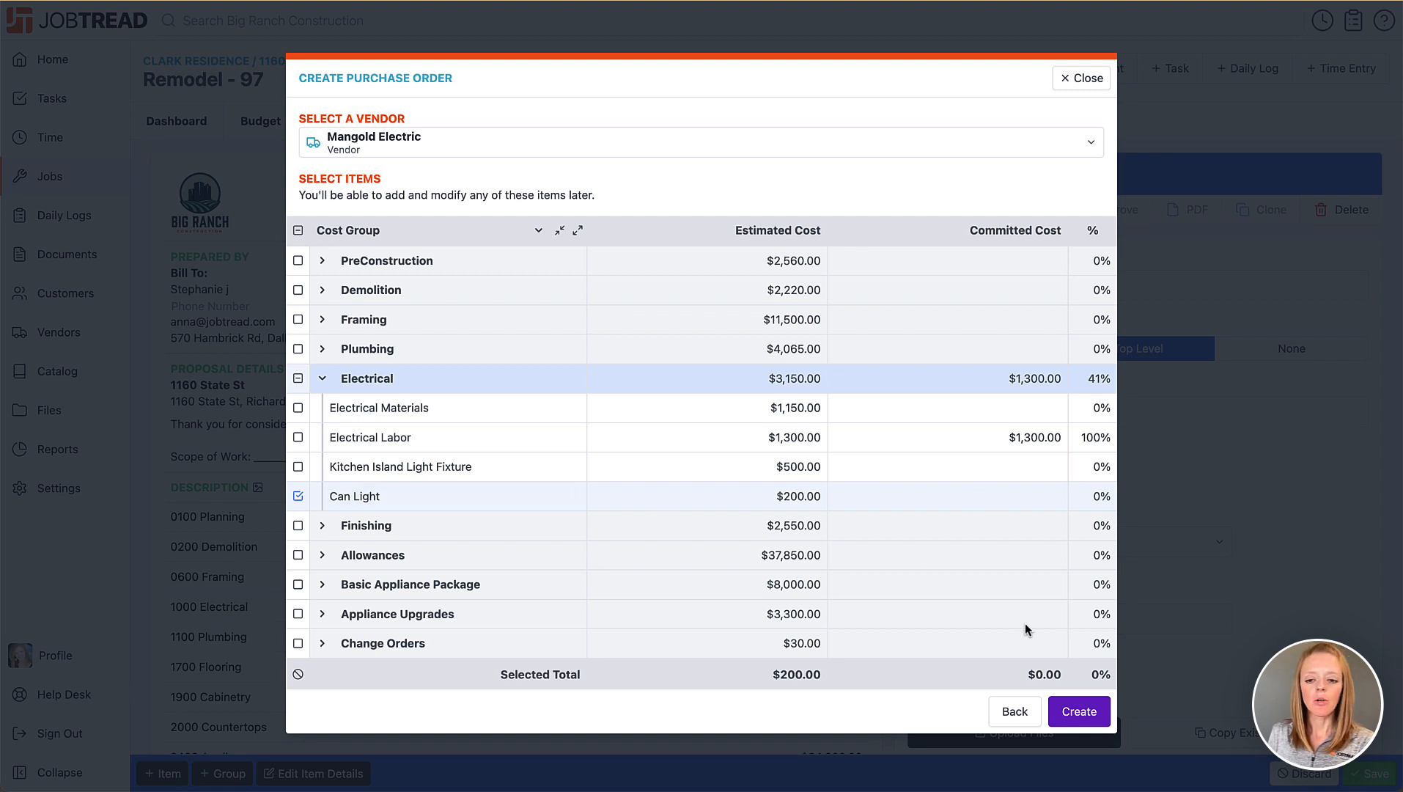
left_click(1014, 712)
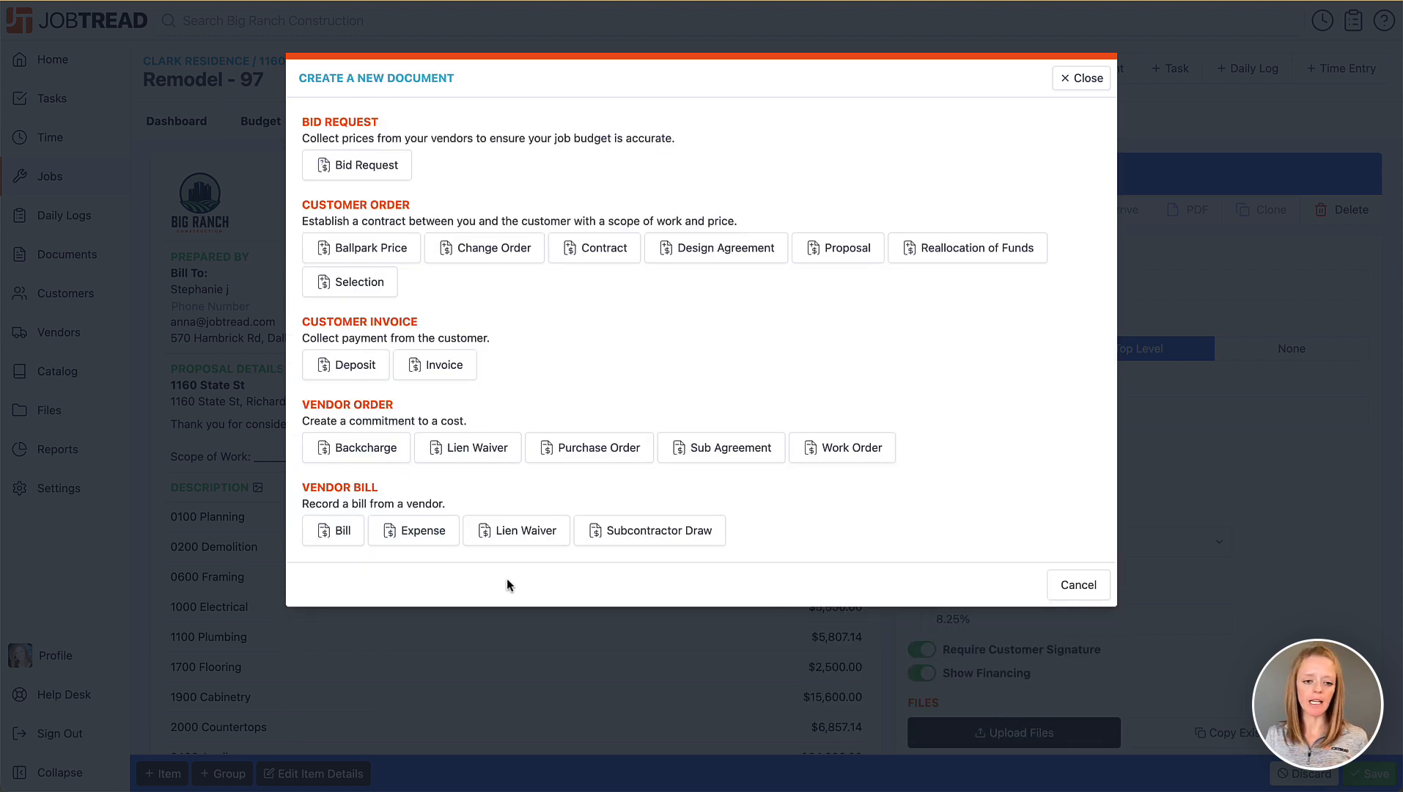
- Start a vendor bill for Home Depot and look at the items inside the PreConstruction group
left_click(337, 535)
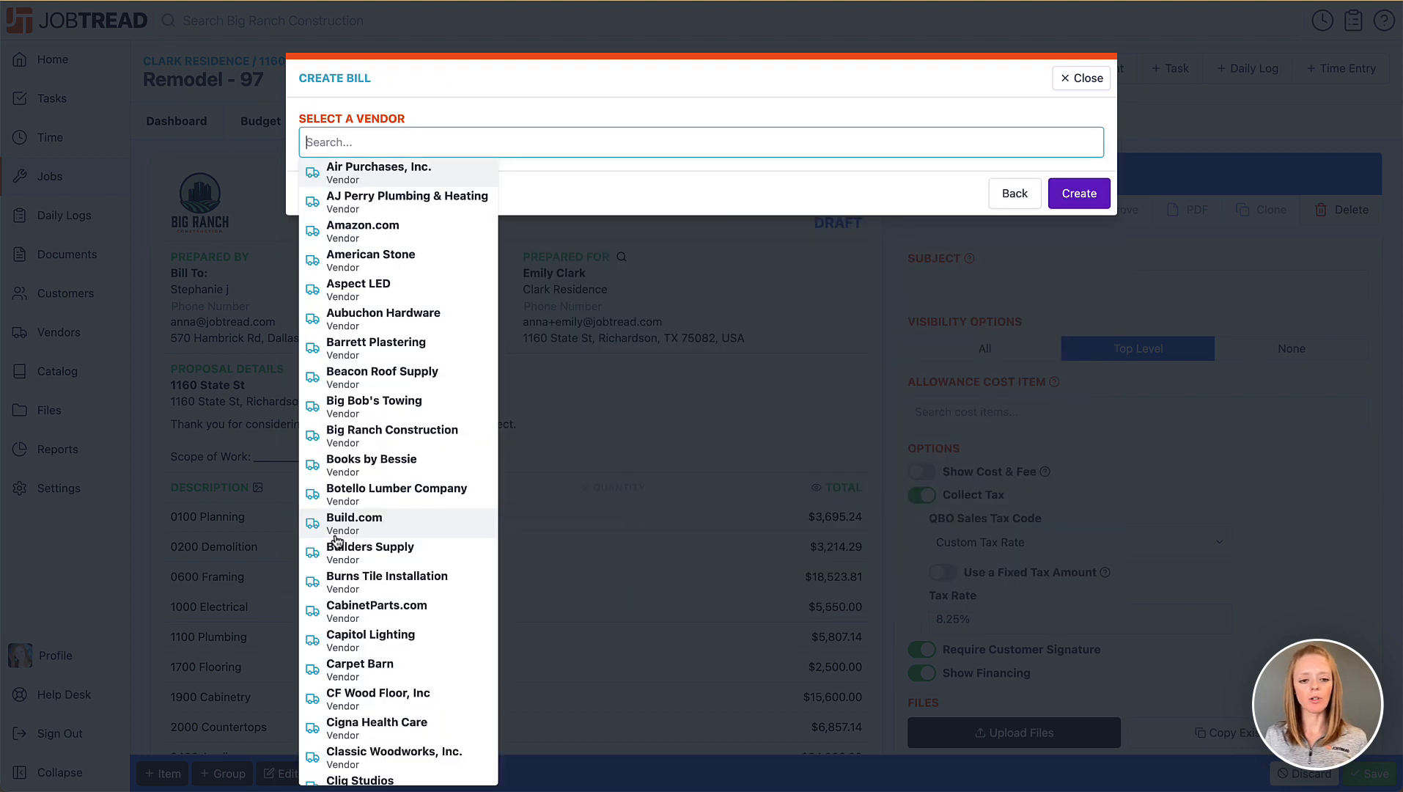
type("Home")
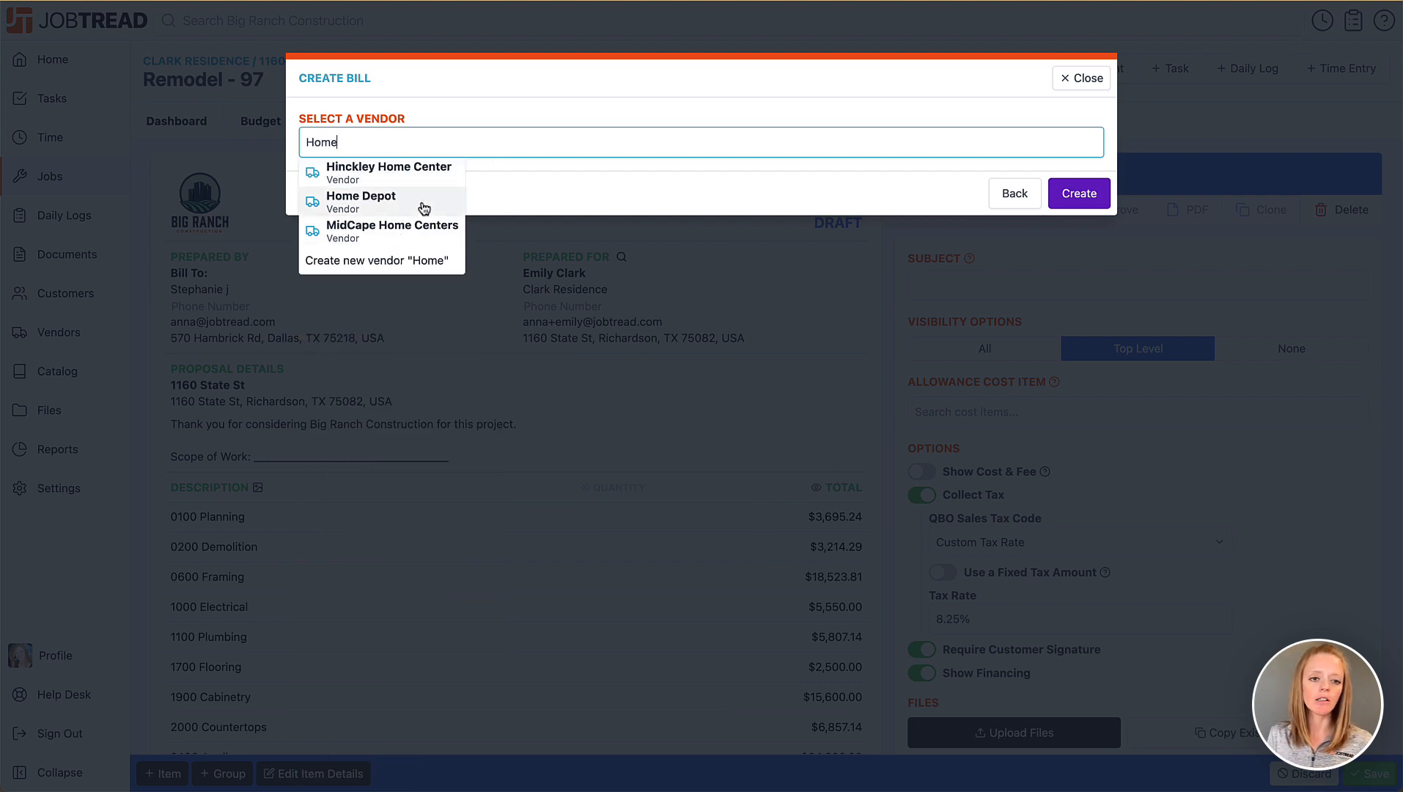
left_click(392, 204)
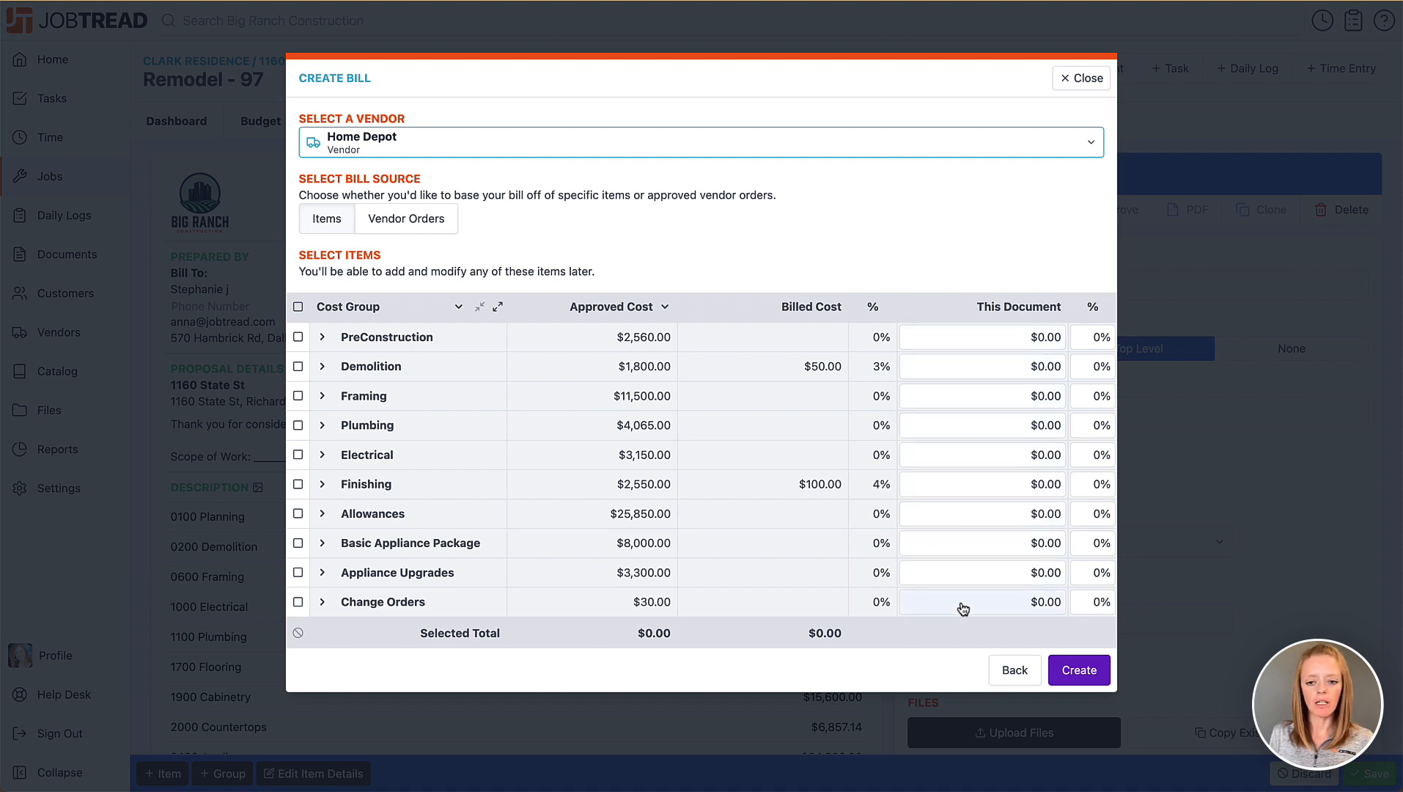
left_click(321, 338)
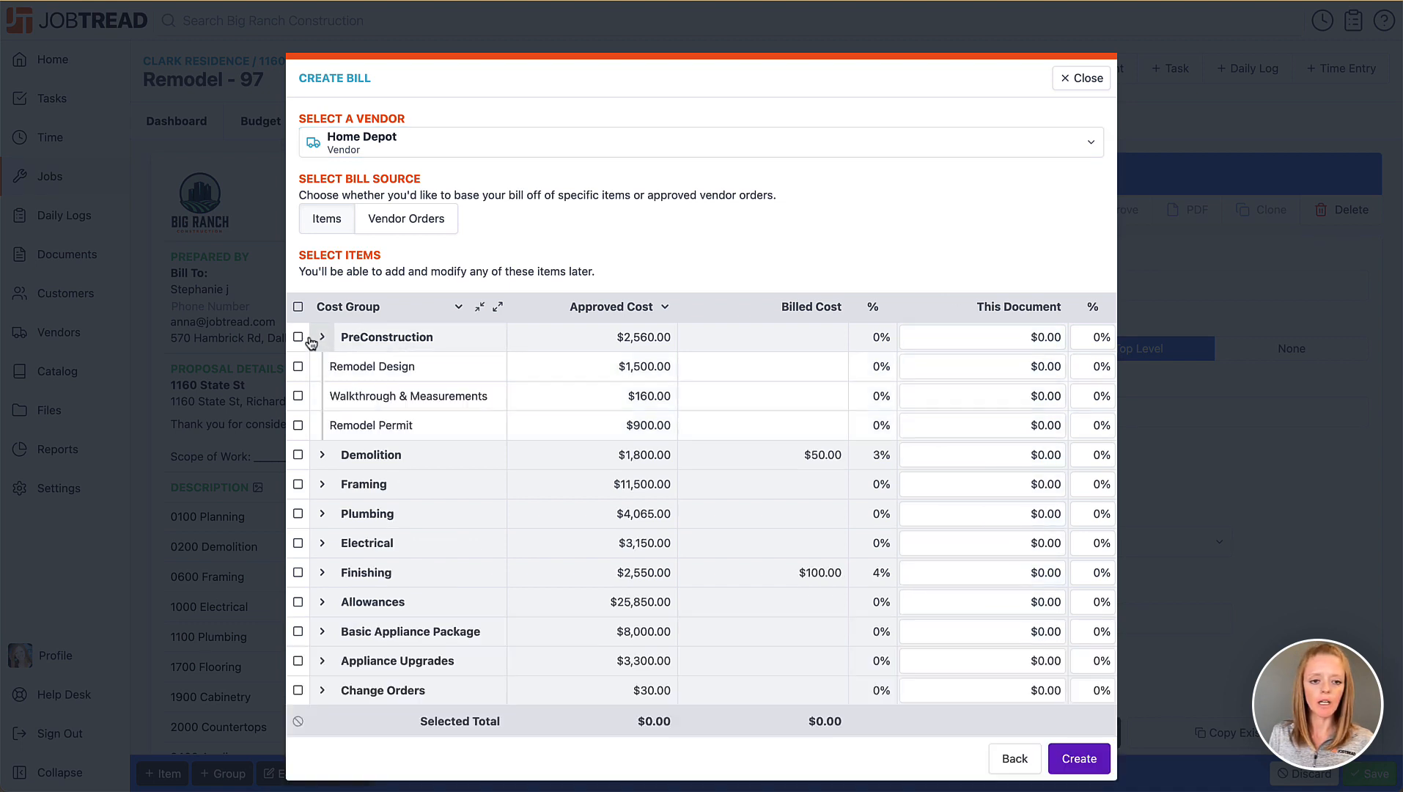
left_click(320, 337)
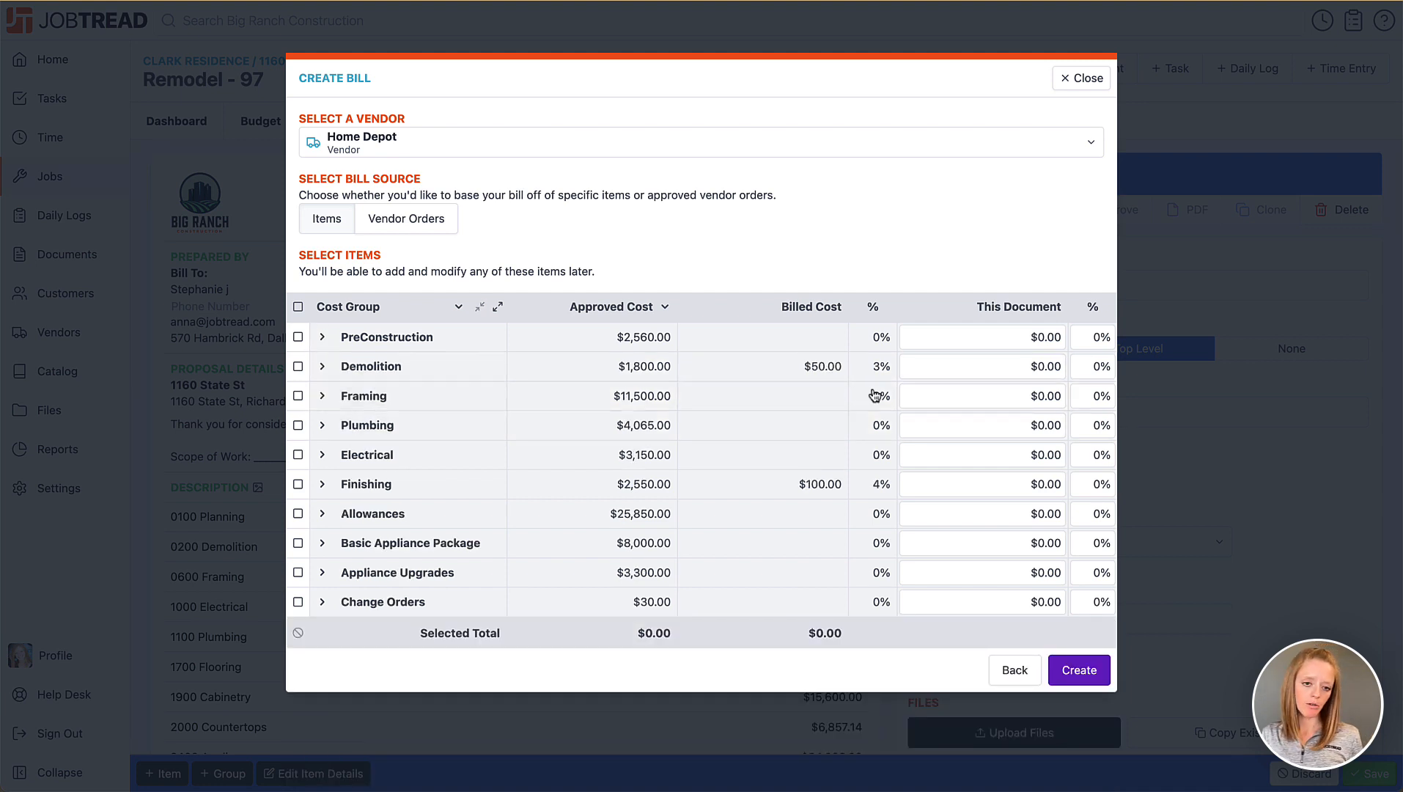
- Allocate $695 of the bill to the Framing group, check its split across the group's items, and clear the selection
left_click(990, 409)
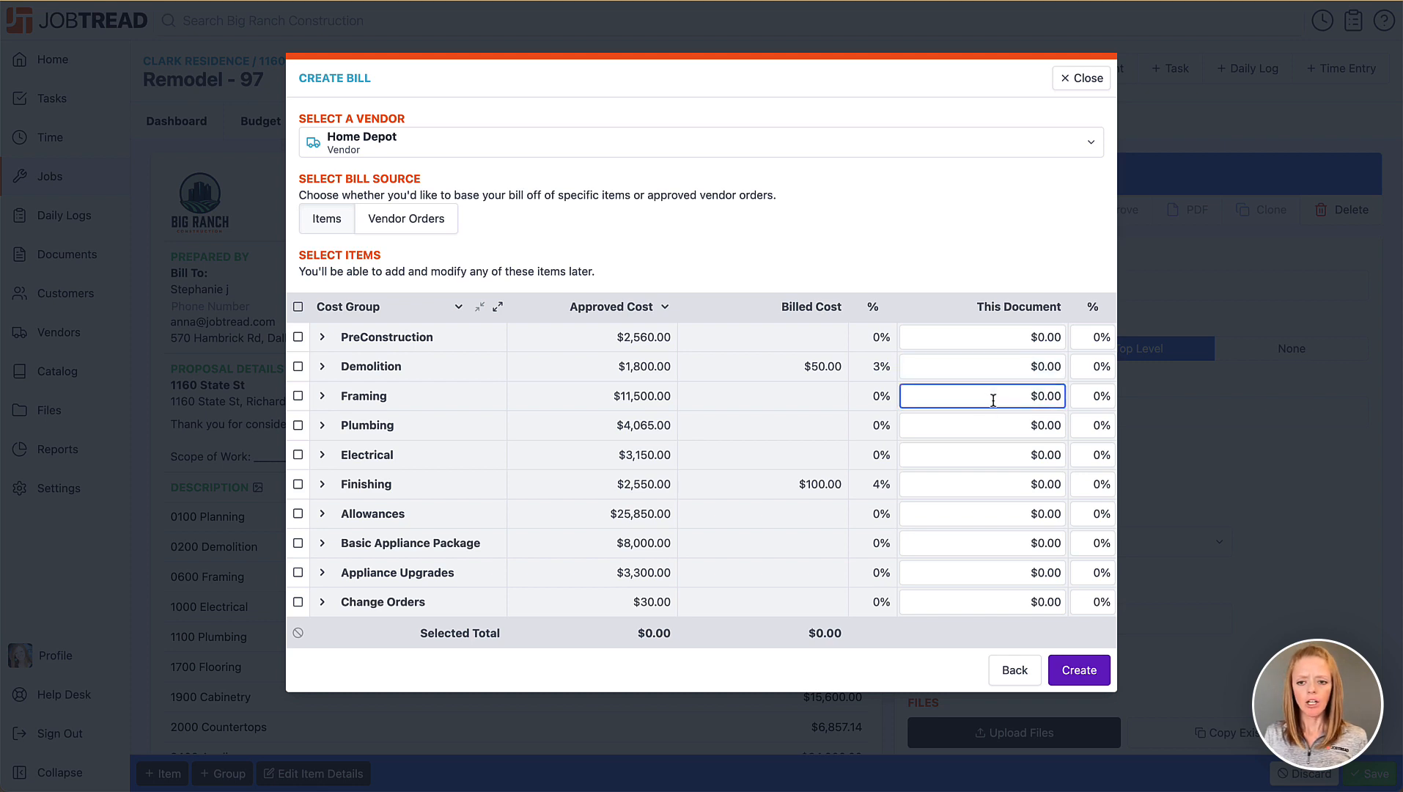
double_click(1061, 396)
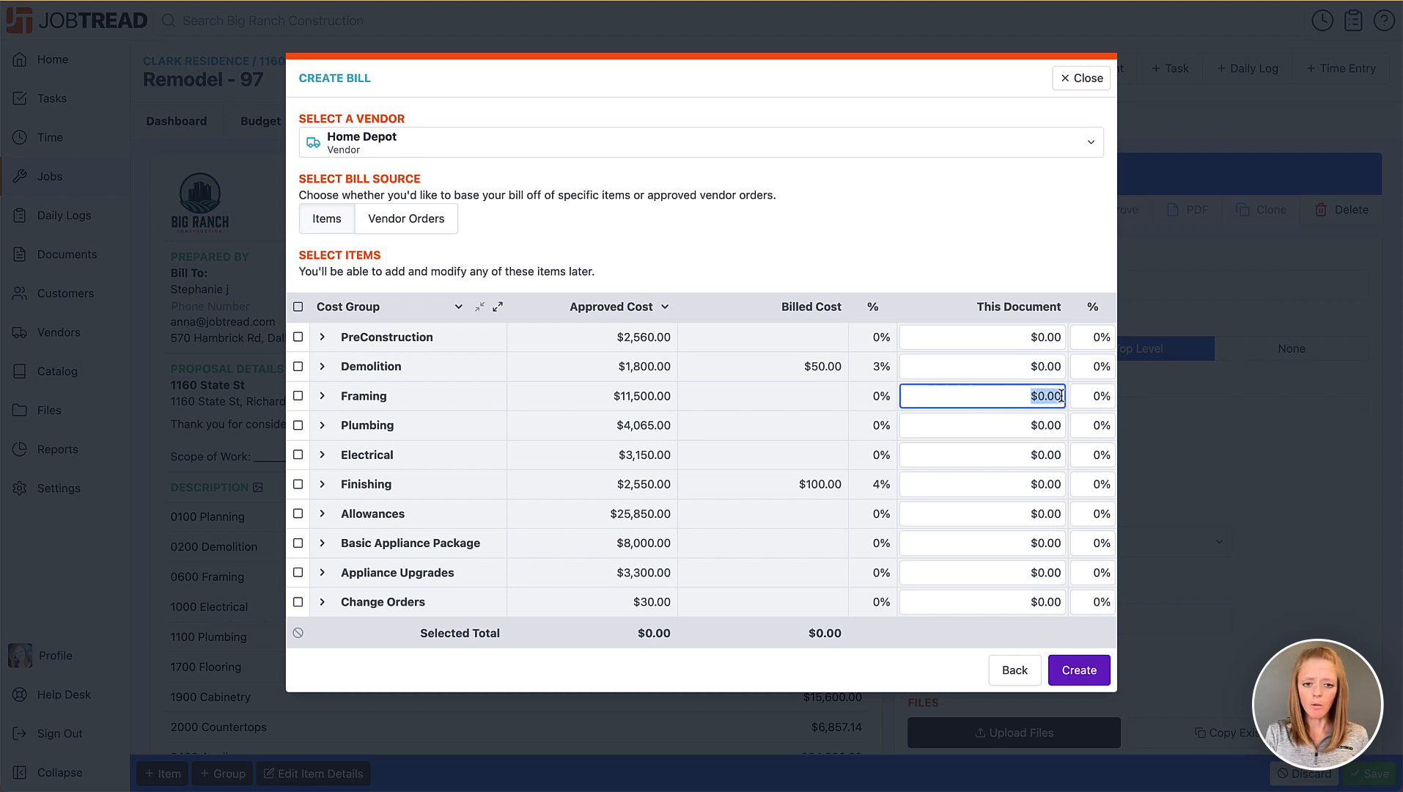
type("695")
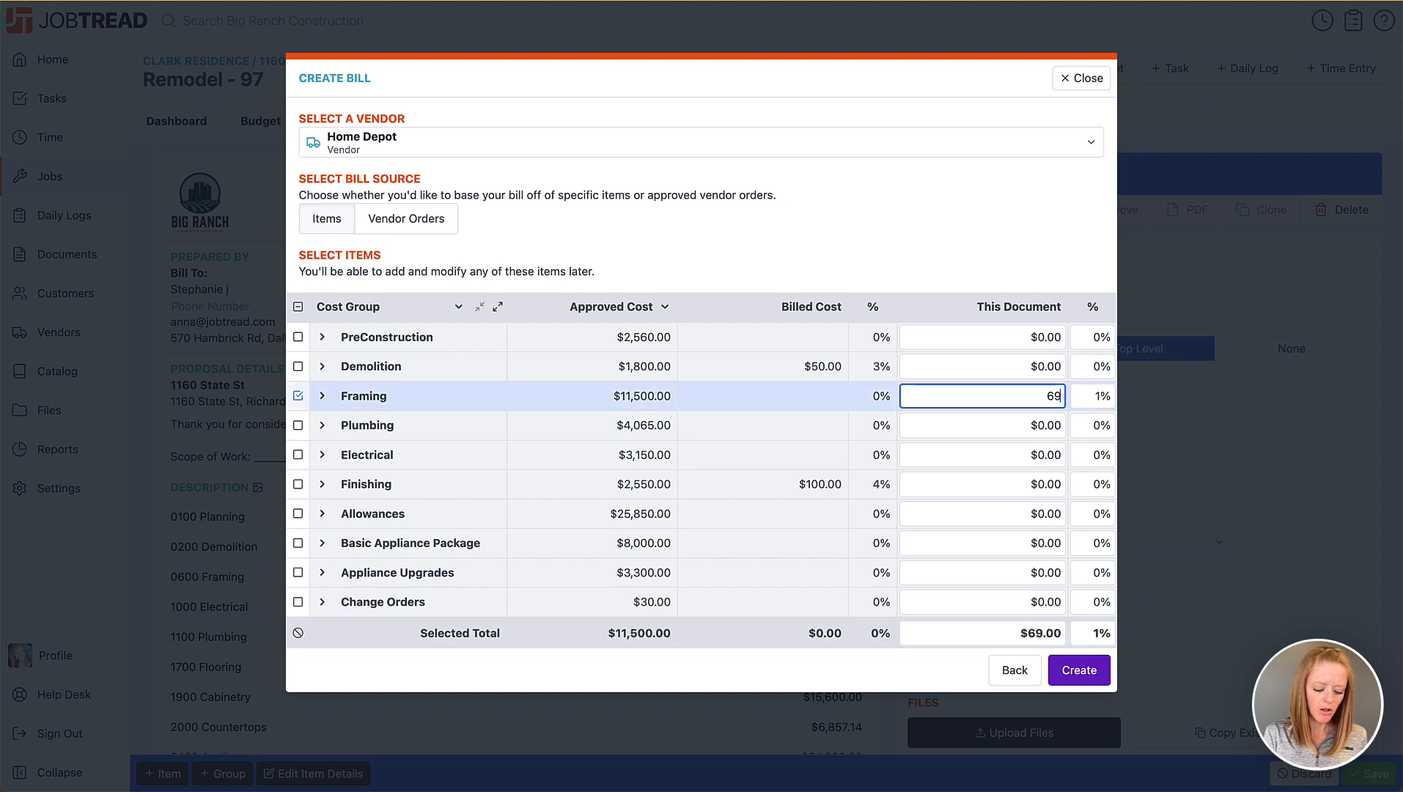
left_click(322, 397)
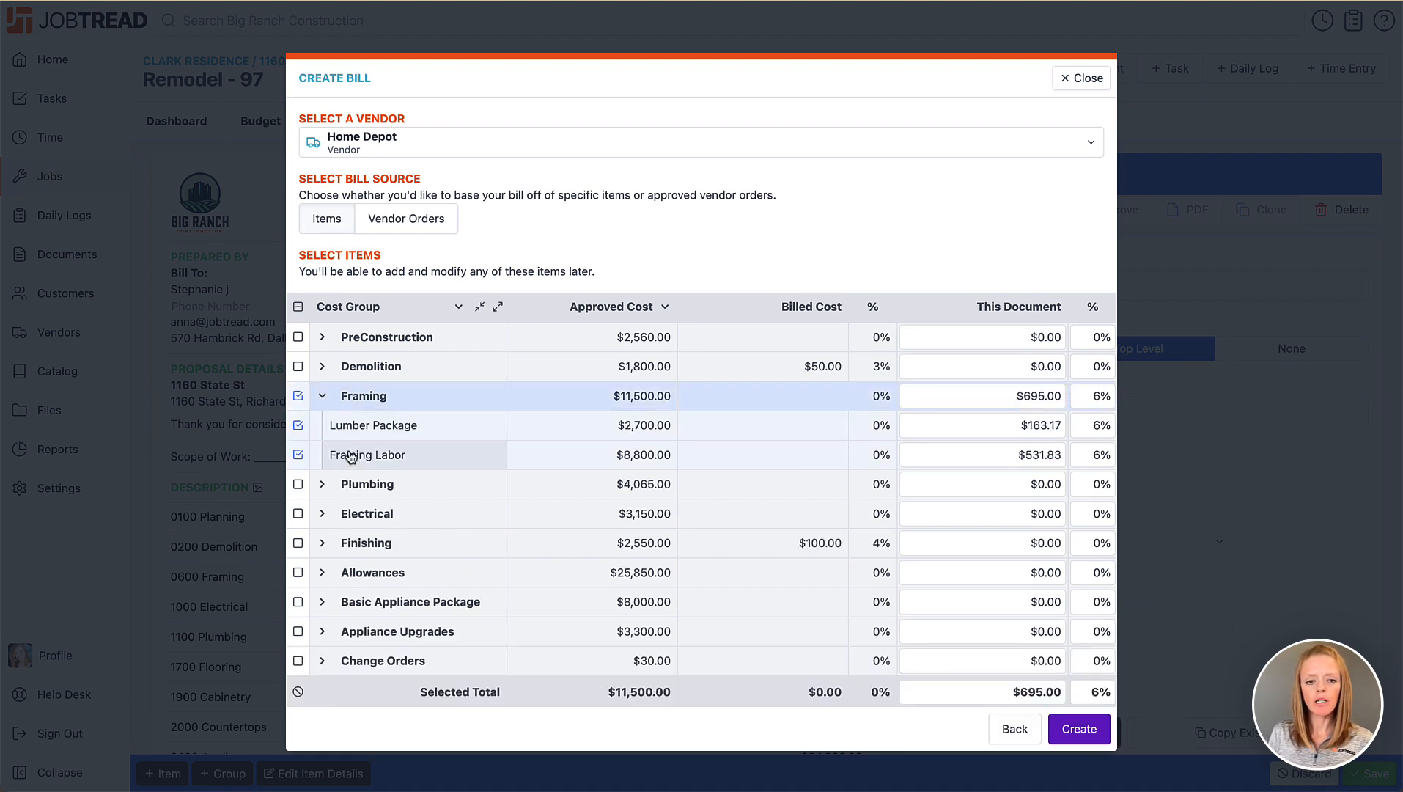
left_click(322, 397)
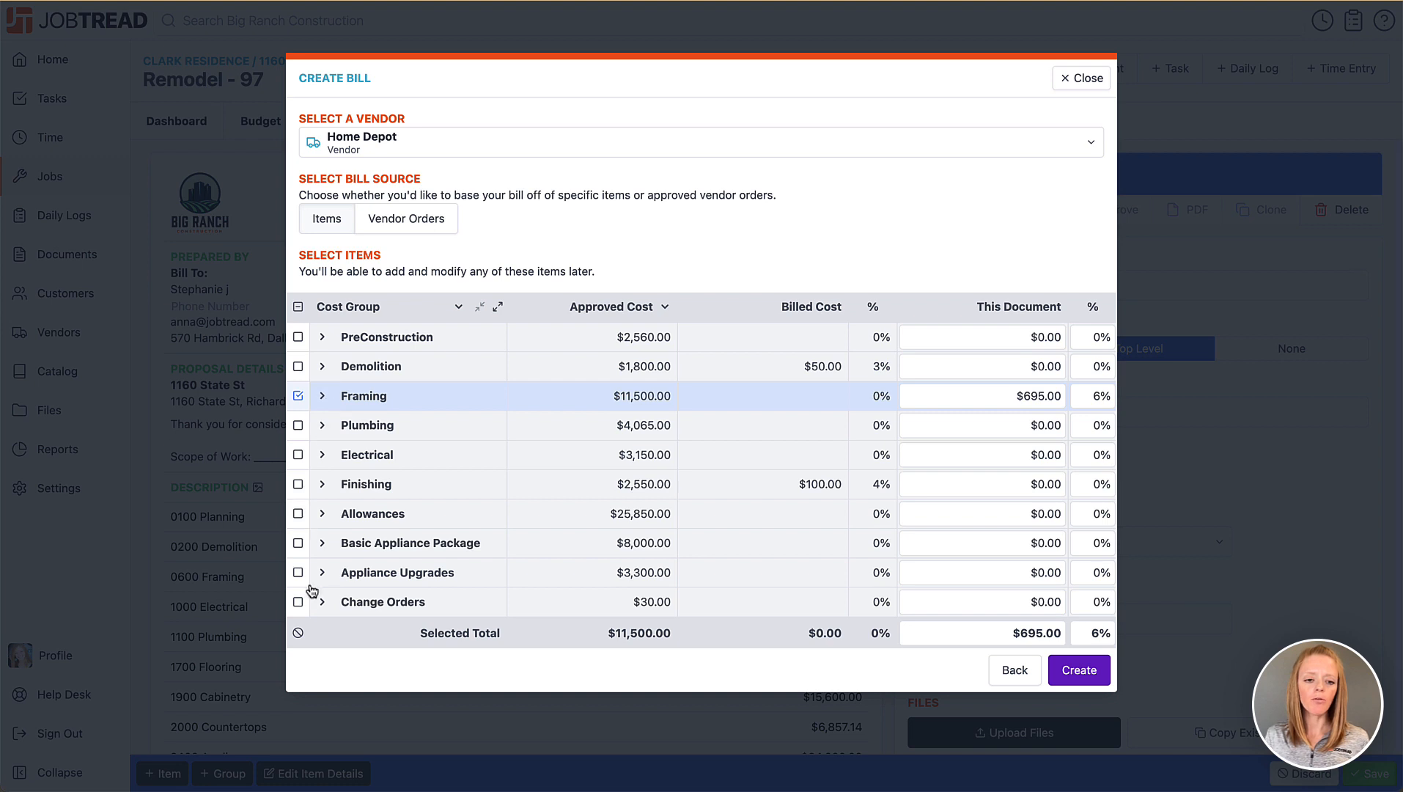
left_click(299, 632)
- Regroup the bill items by Cost Type and open the Materials amount for this document
left_click(380, 305)
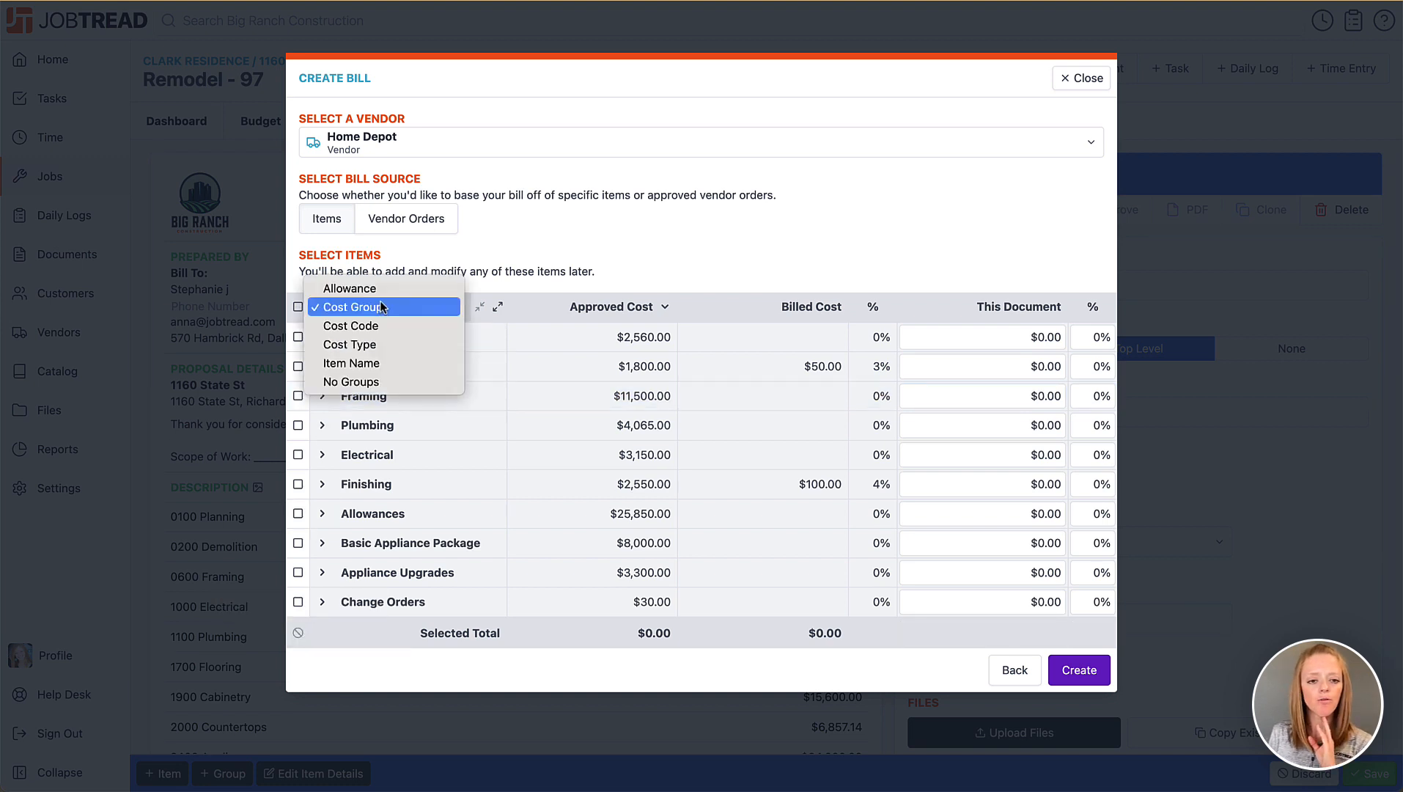
left_click(372, 344)
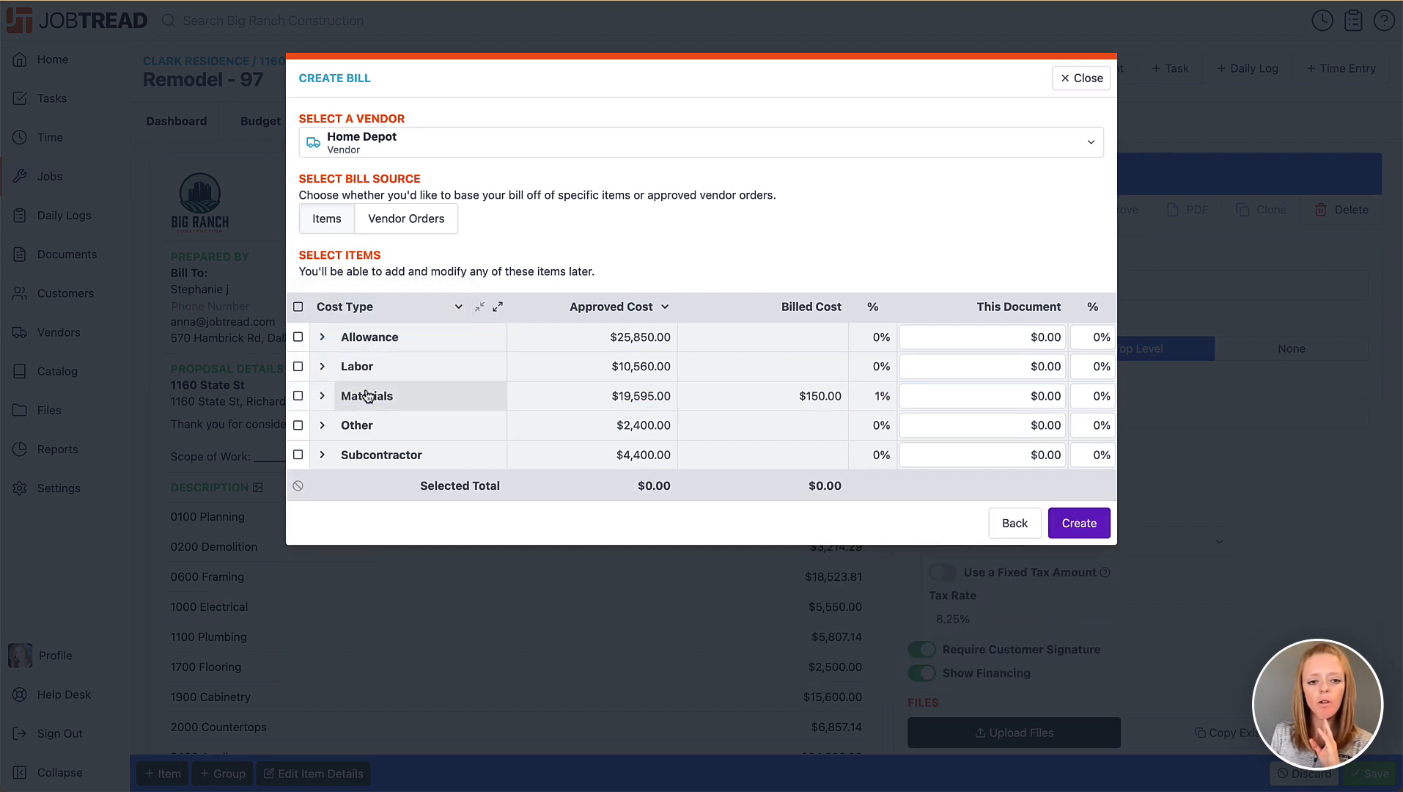
left_click(957, 396)
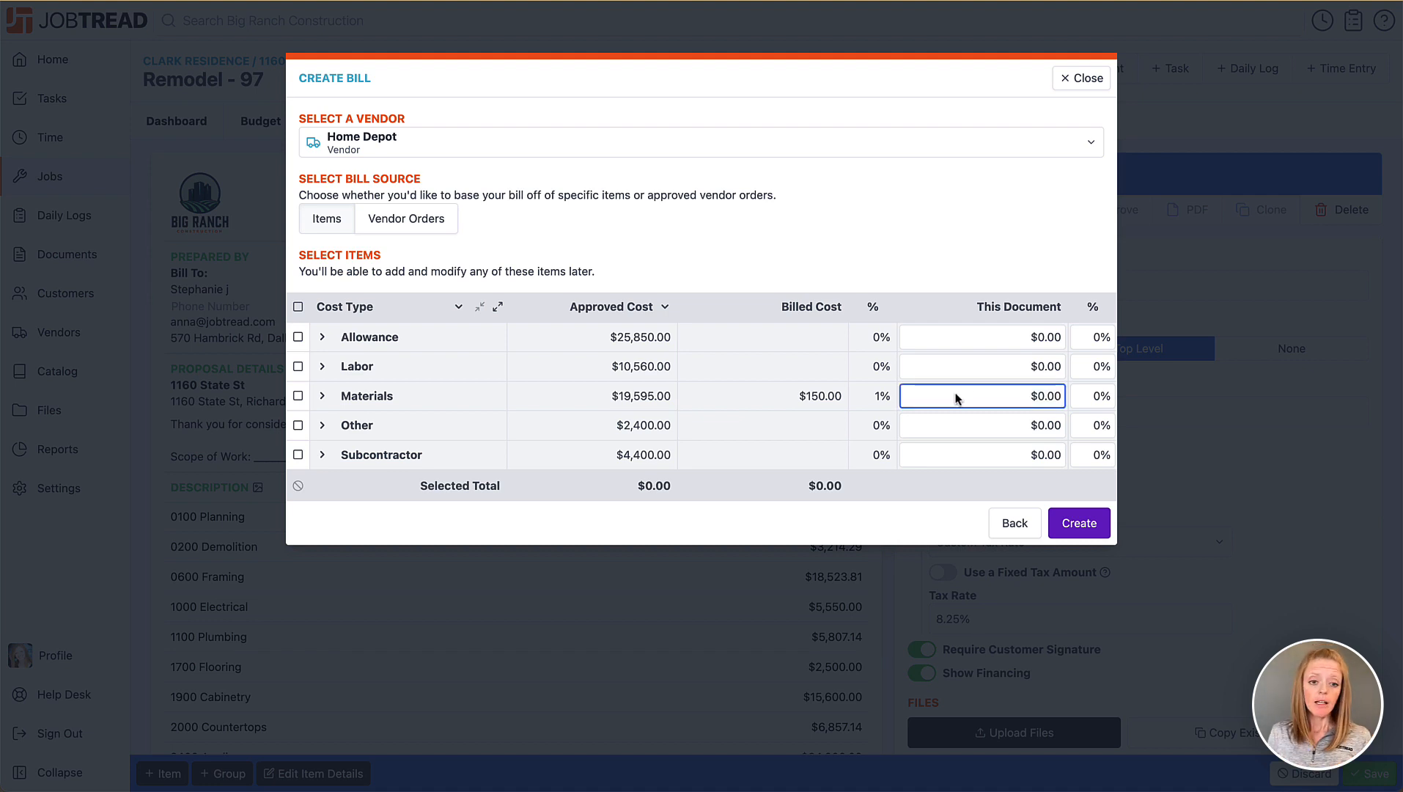
- Regroup the bill items by Cost Code and allocate $695 to 1100 Plumbing
left_click(458, 307)
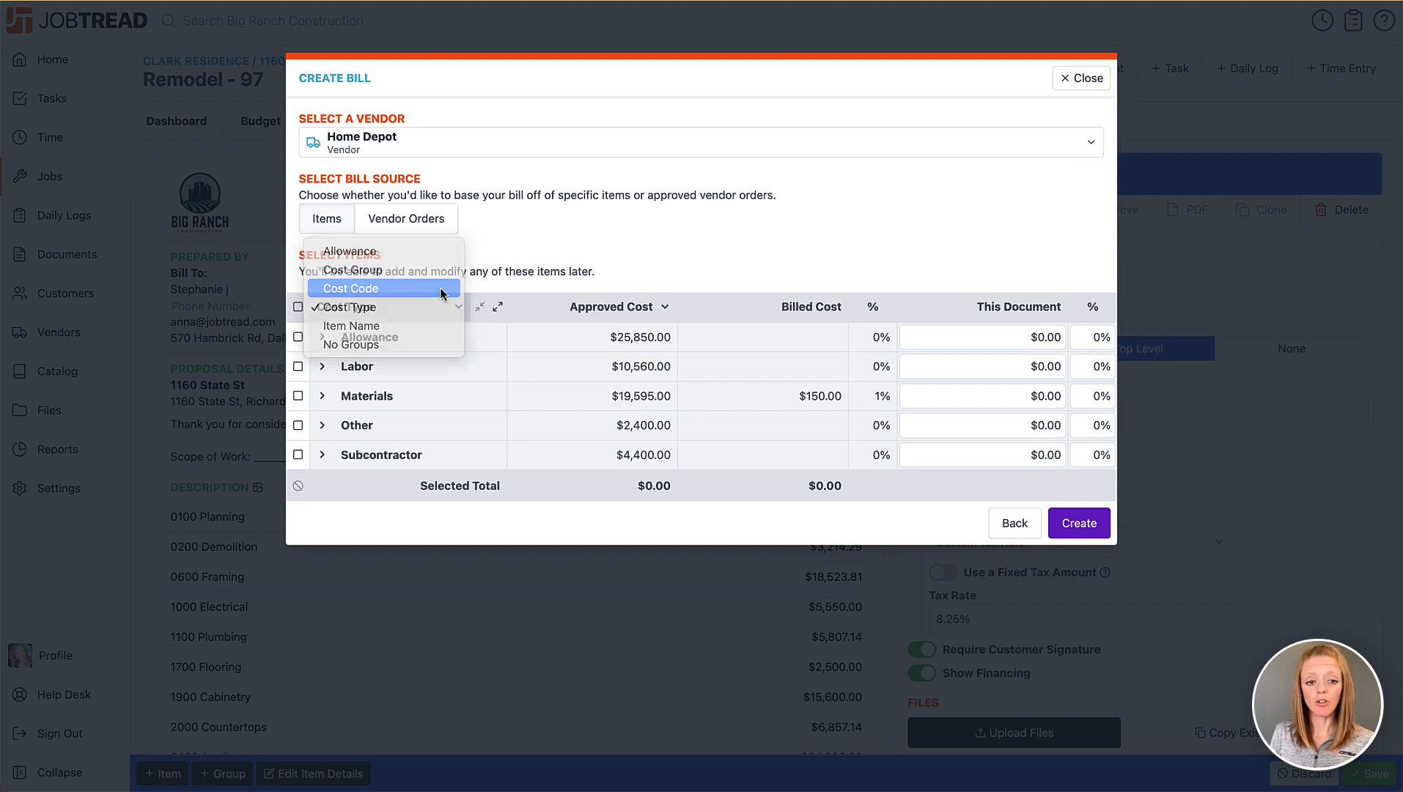
left_click(443, 293)
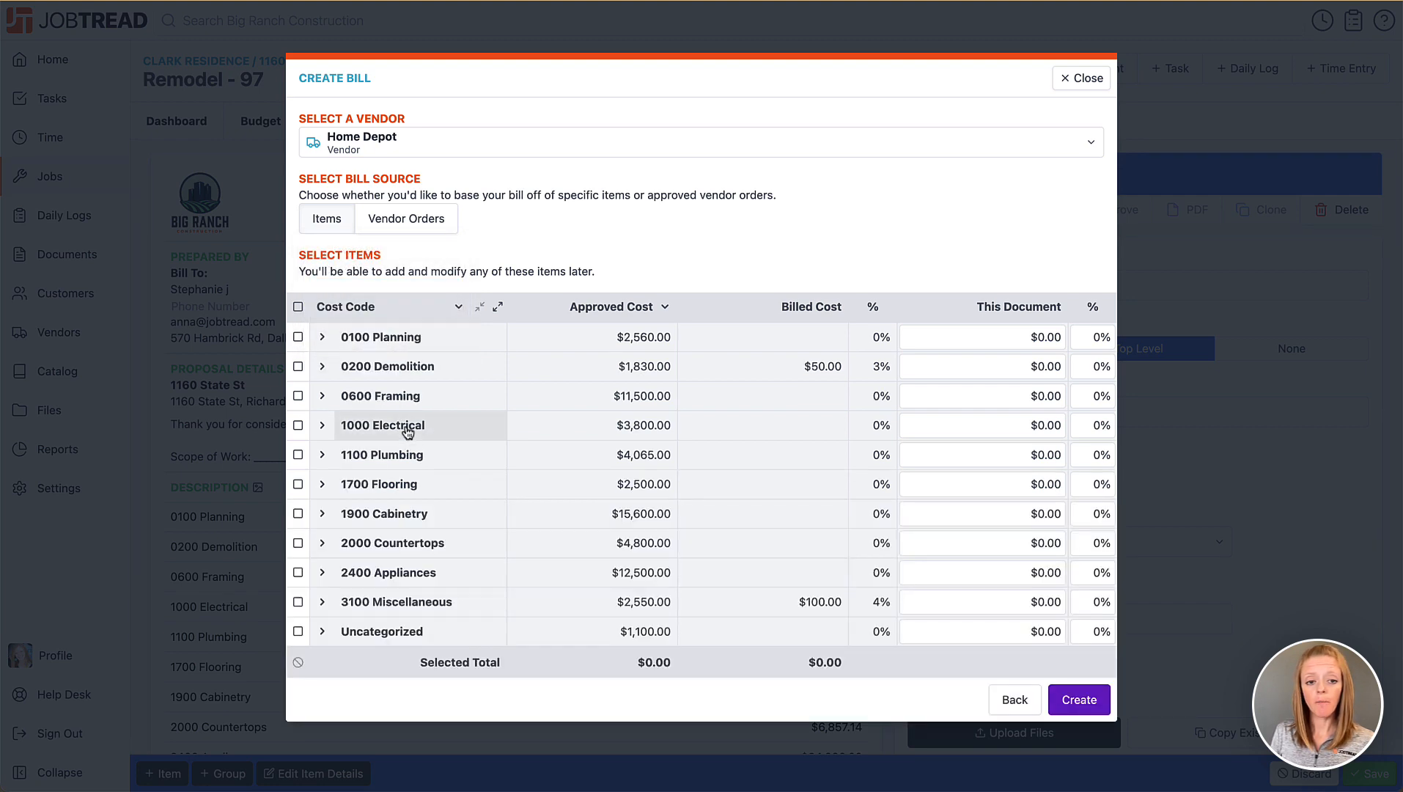
left_click(996, 455)
double_click(1060, 454)
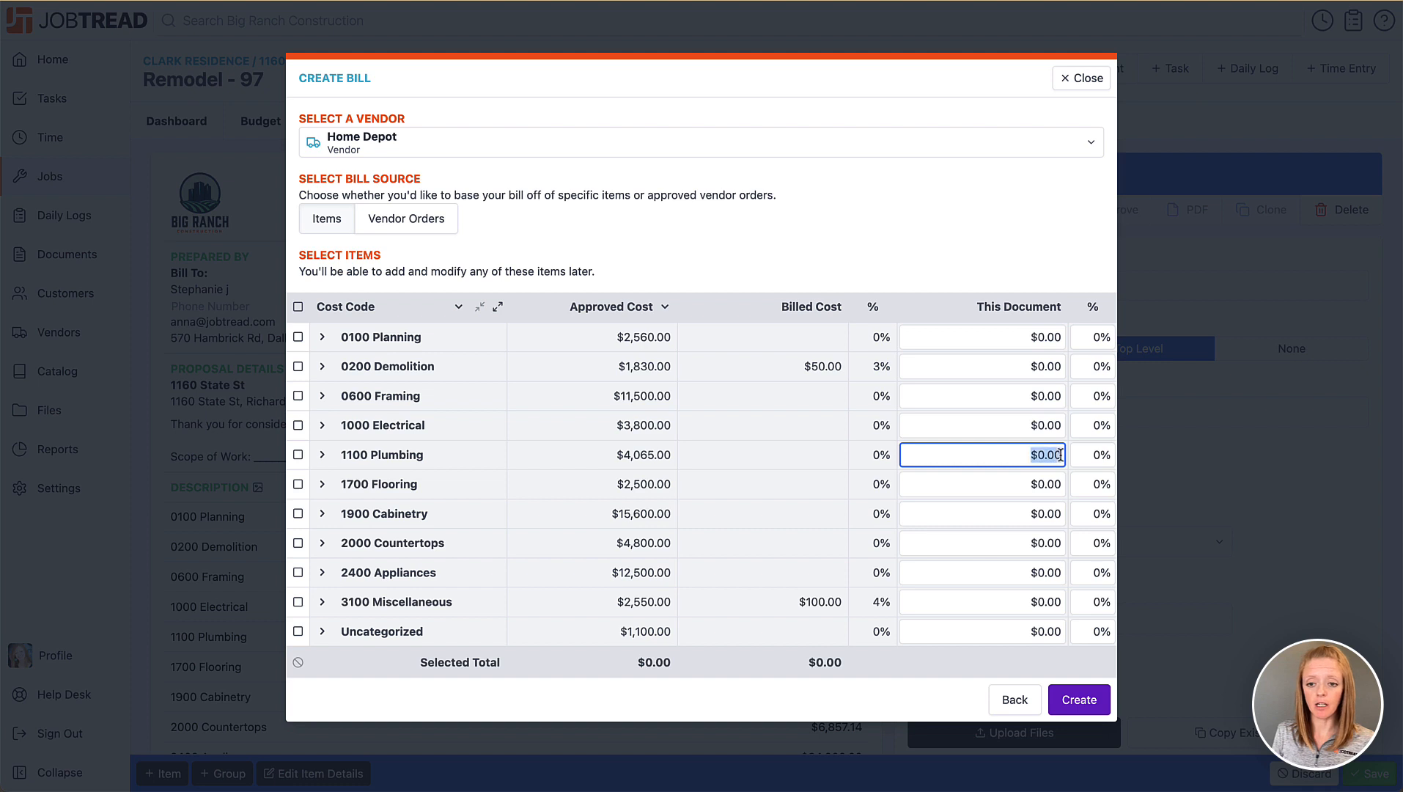
type("695")
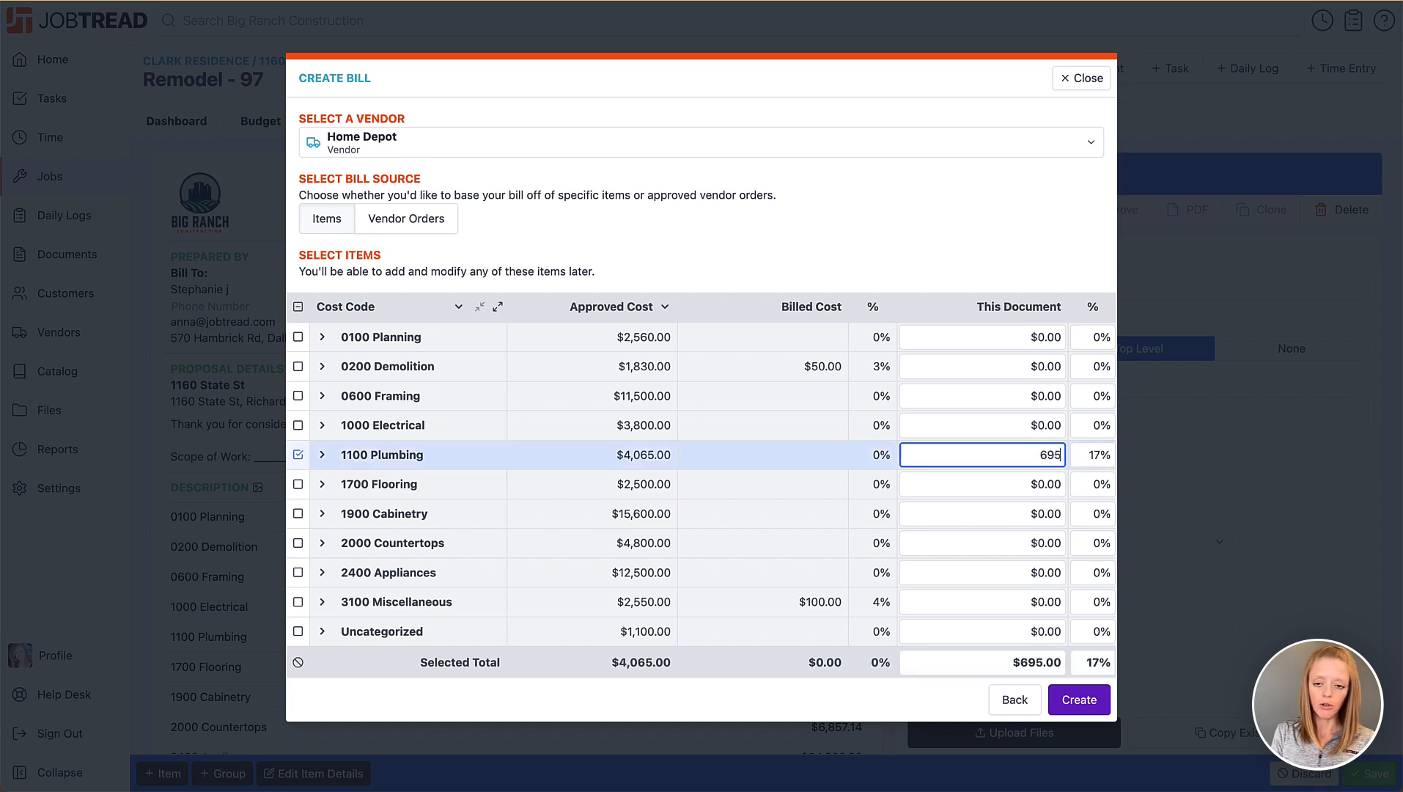
- Allocate $235 to 1900 Cabinetry and create the Home Depot bill
left_click(1014, 519)
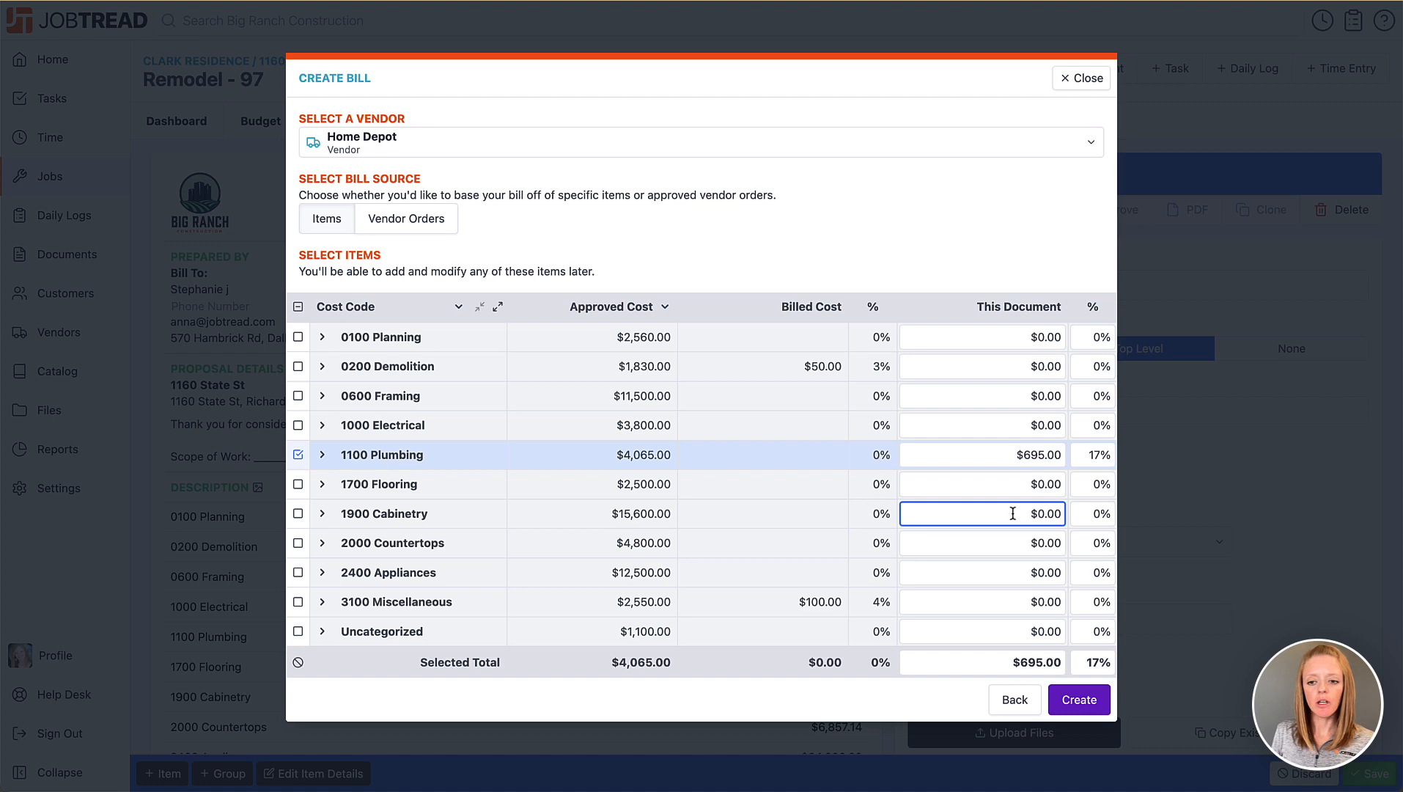
double_click(1058, 513)
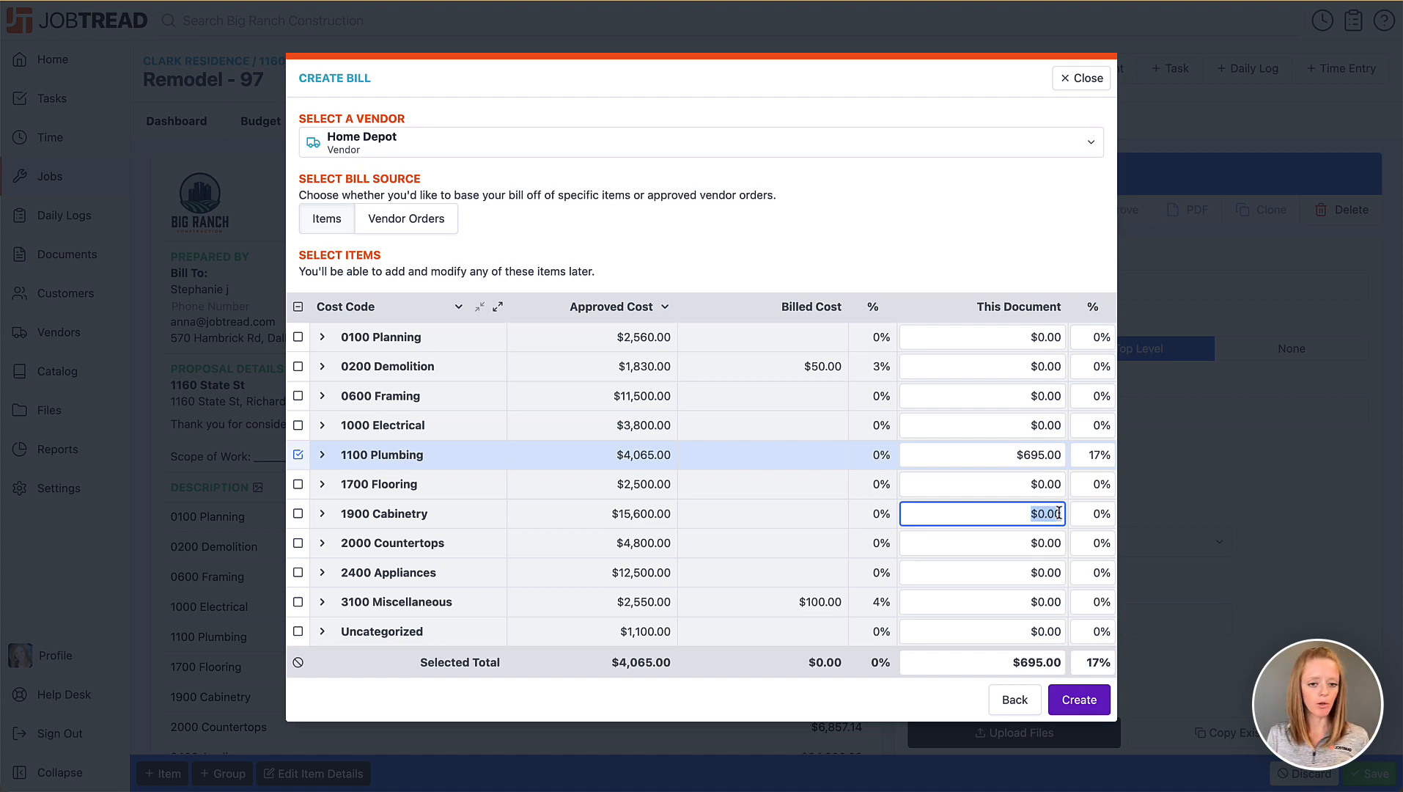
type("235")
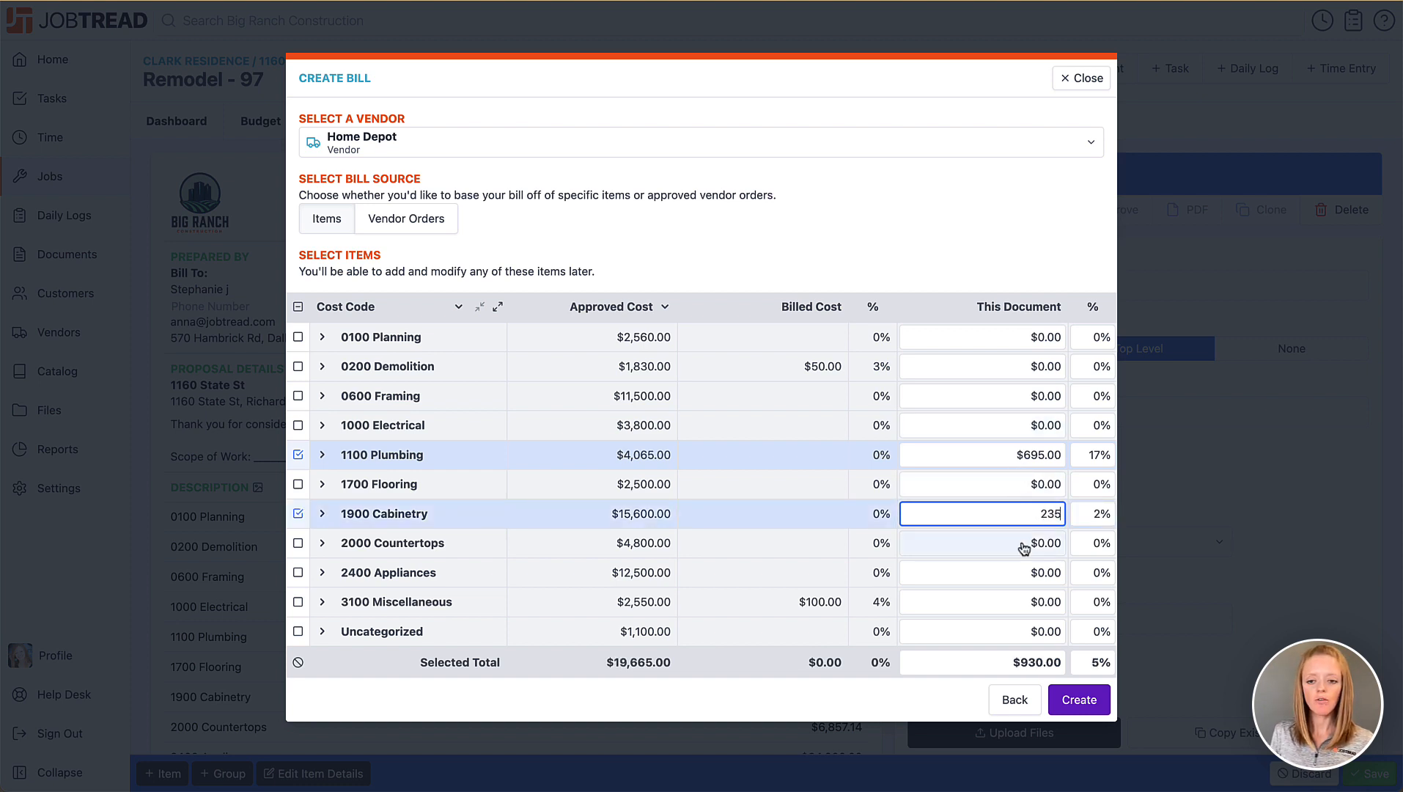
left_click(321, 456)
left_click(321, 456)
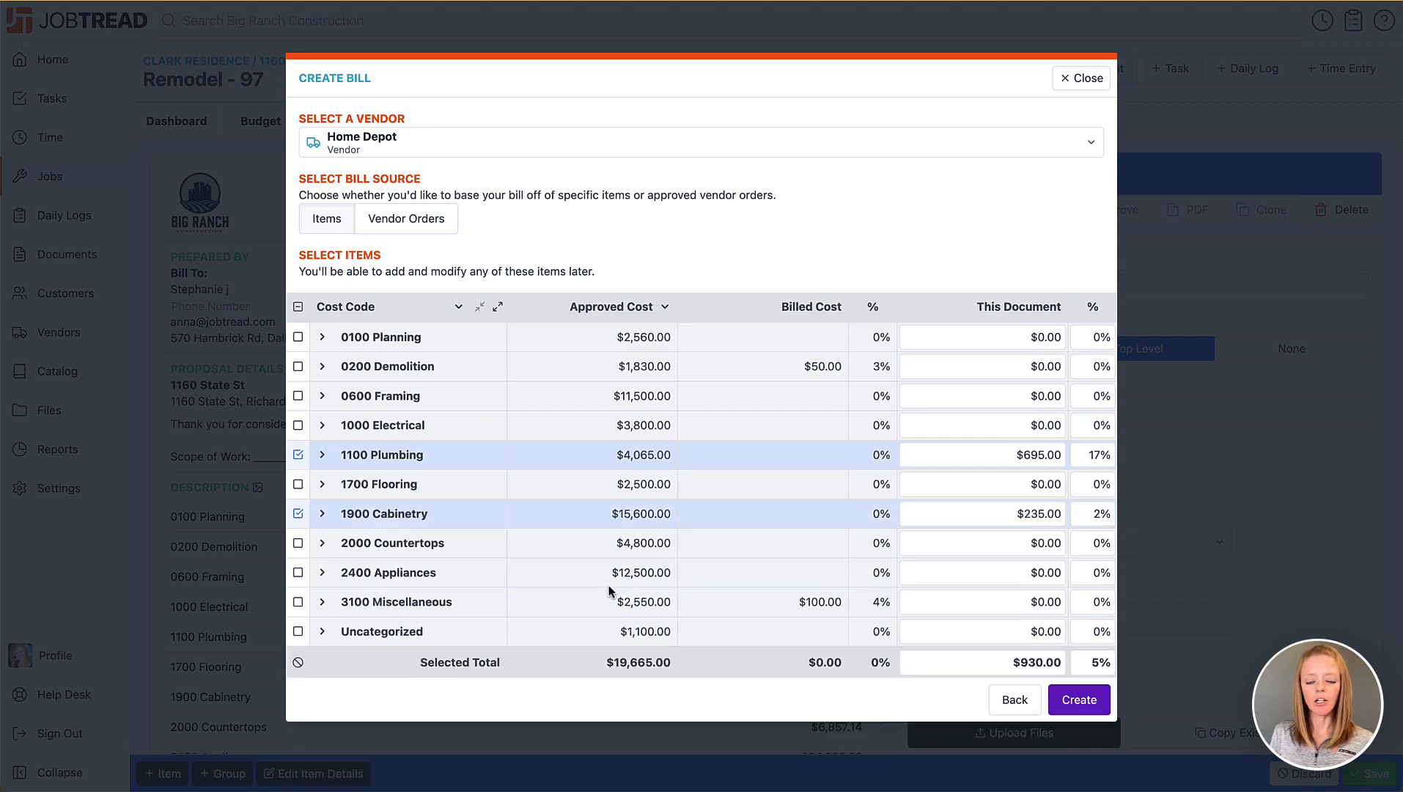
left_click(1079, 700)
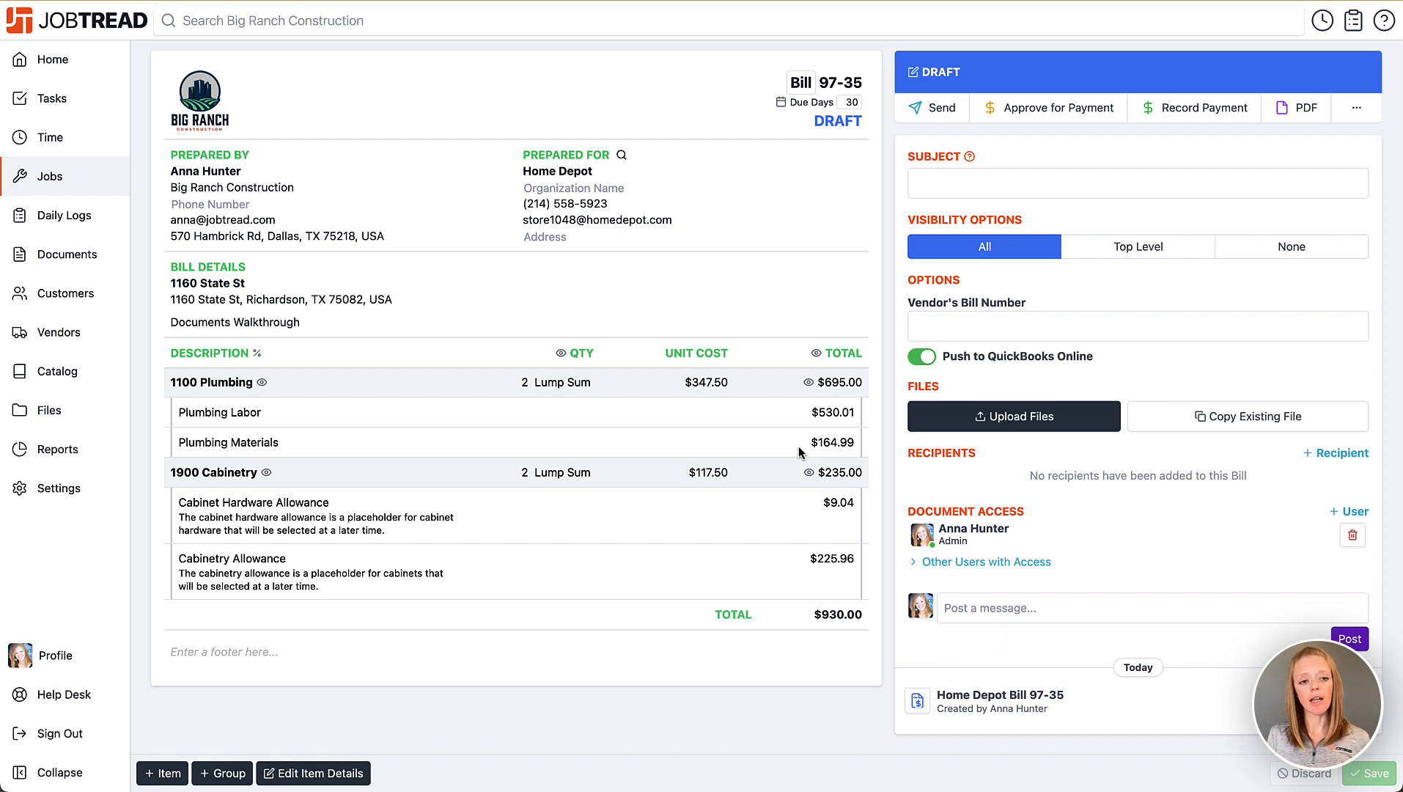
- Start another vendor bill for Build.com and check the Vendor Orders source before returning to the Items source
scroll(792, 447, "up", 2)
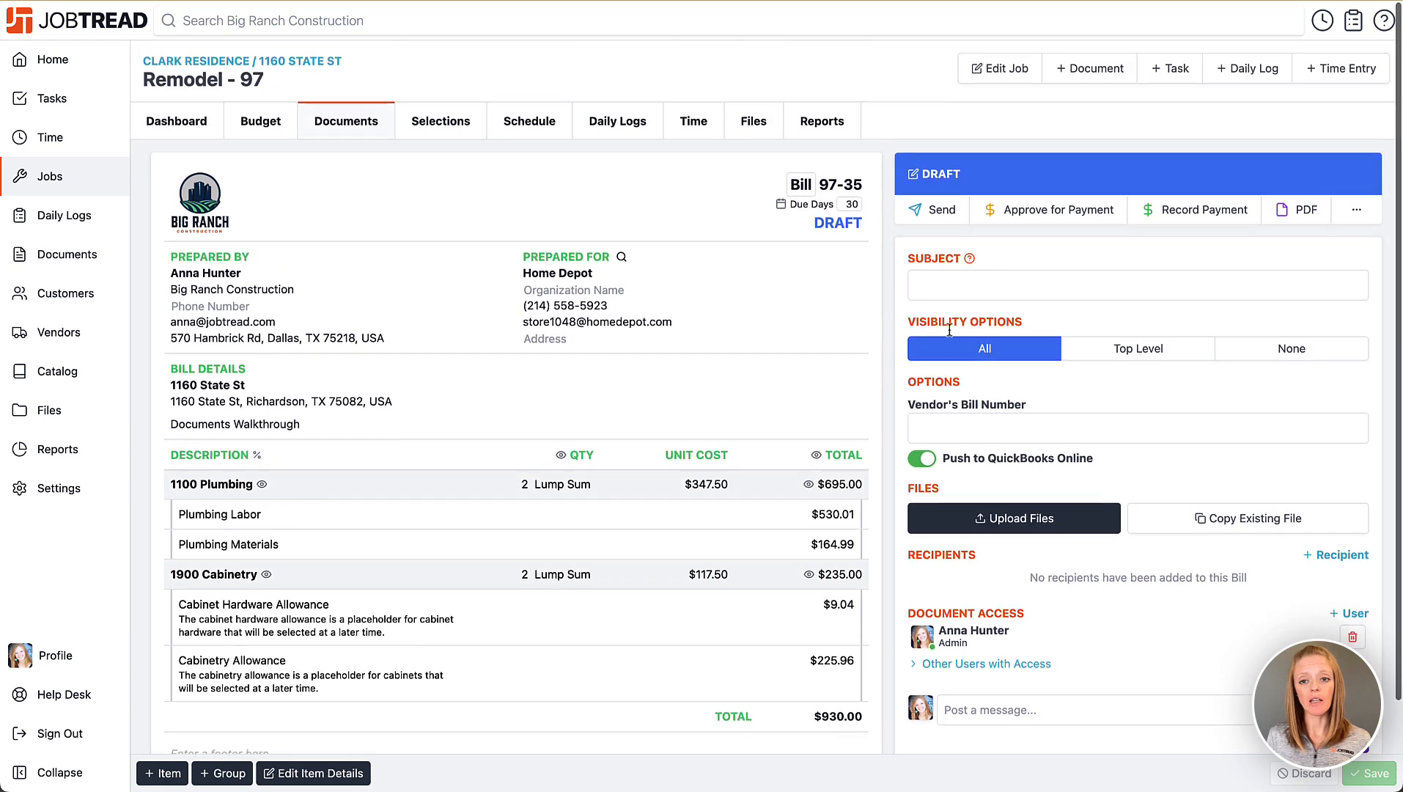
left_click(1106, 79)
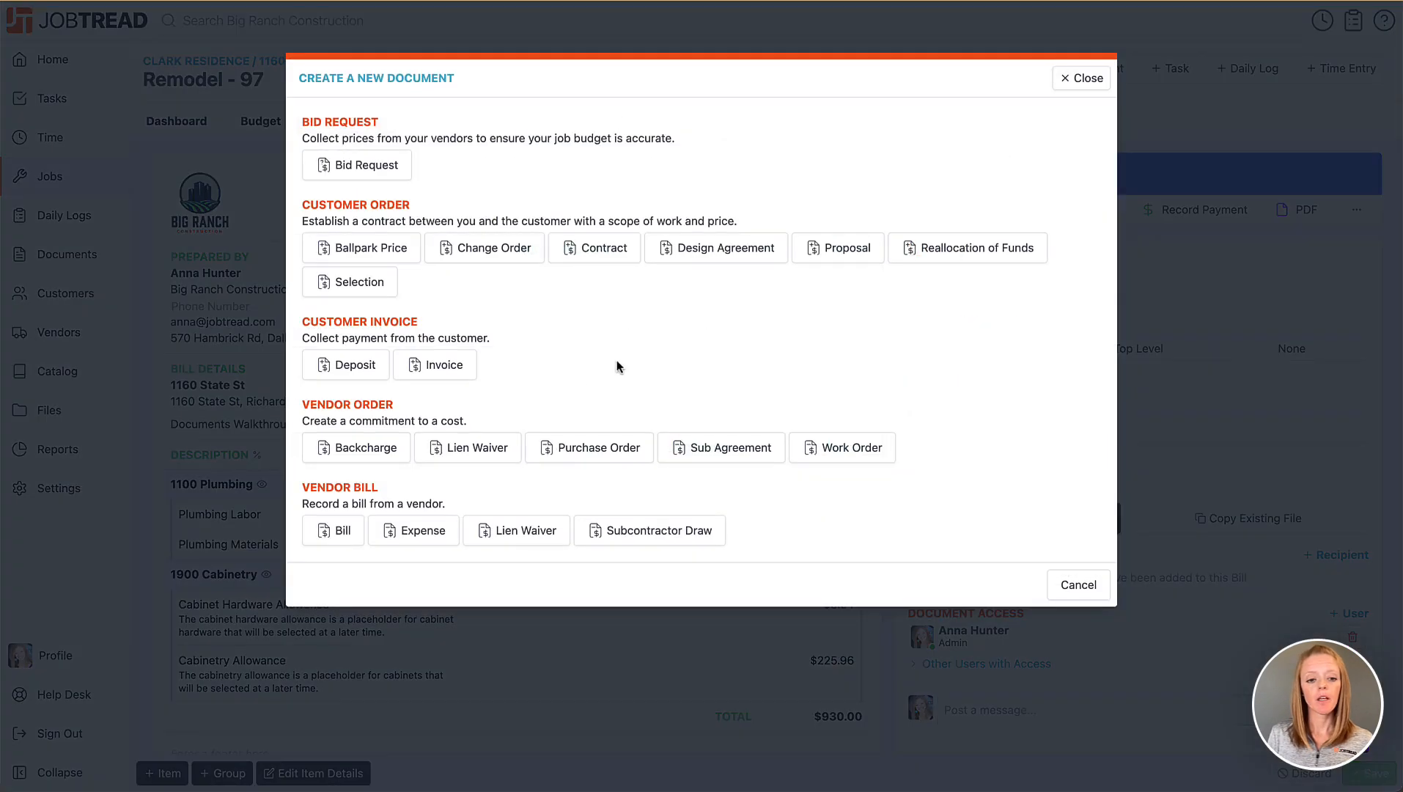
left_click(338, 536)
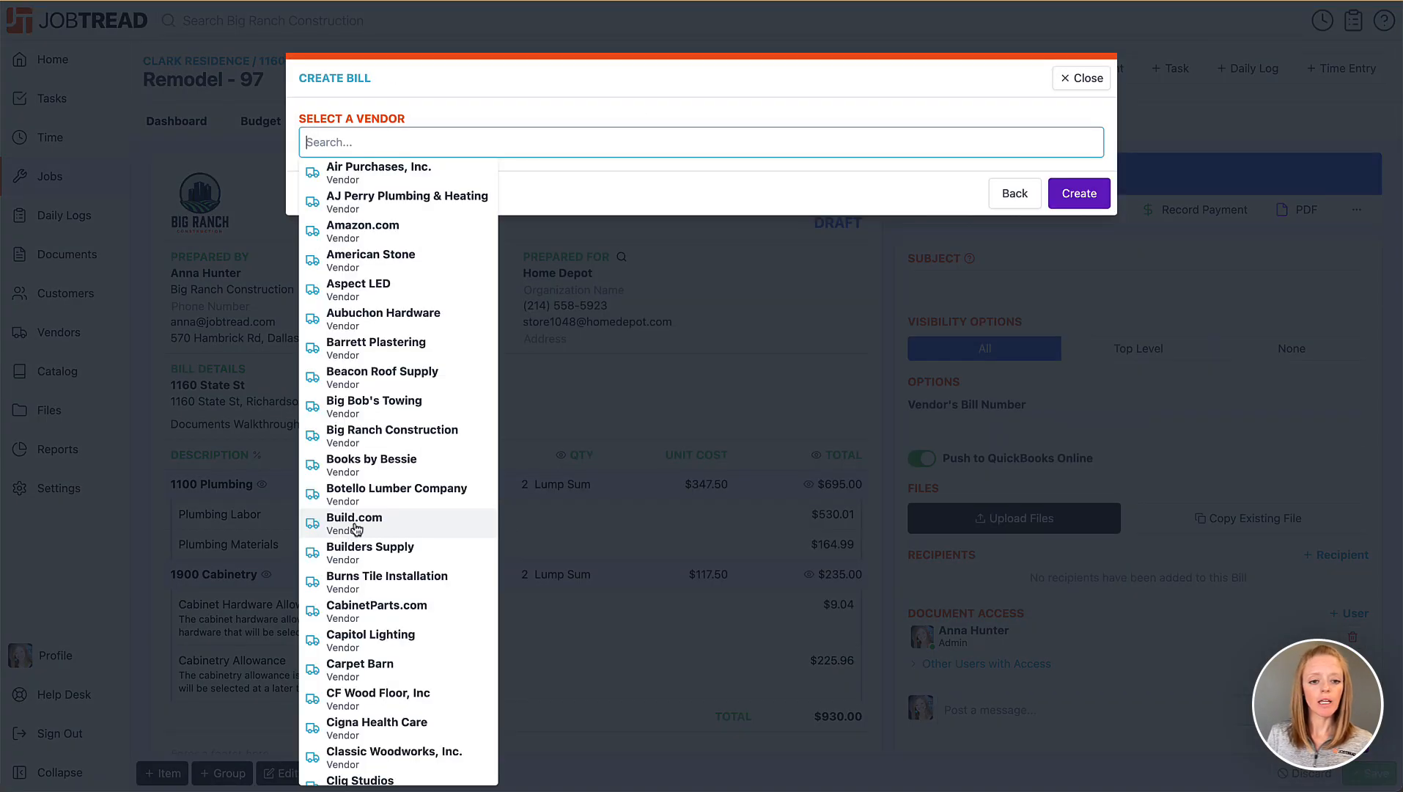
left_click(404, 525)
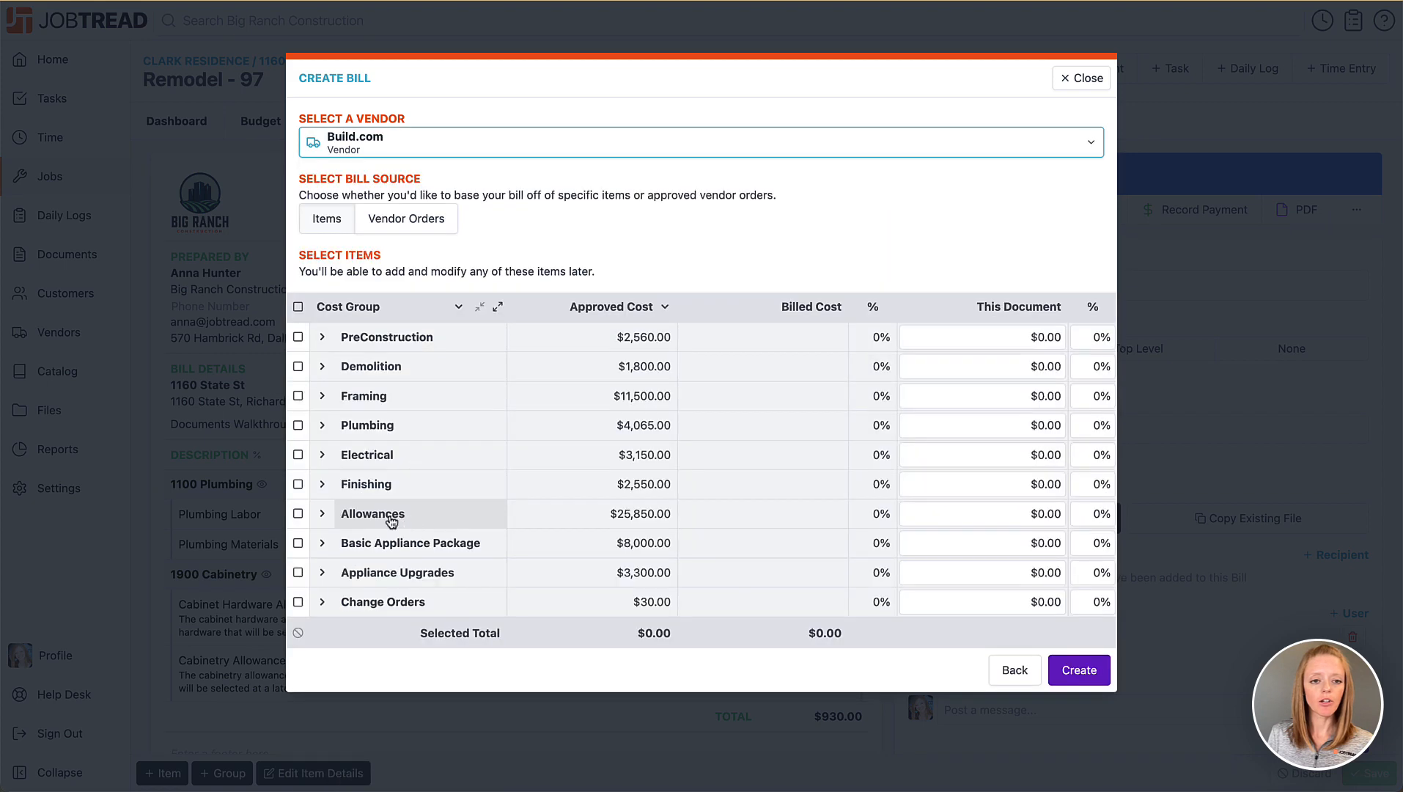
left_click(402, 224)
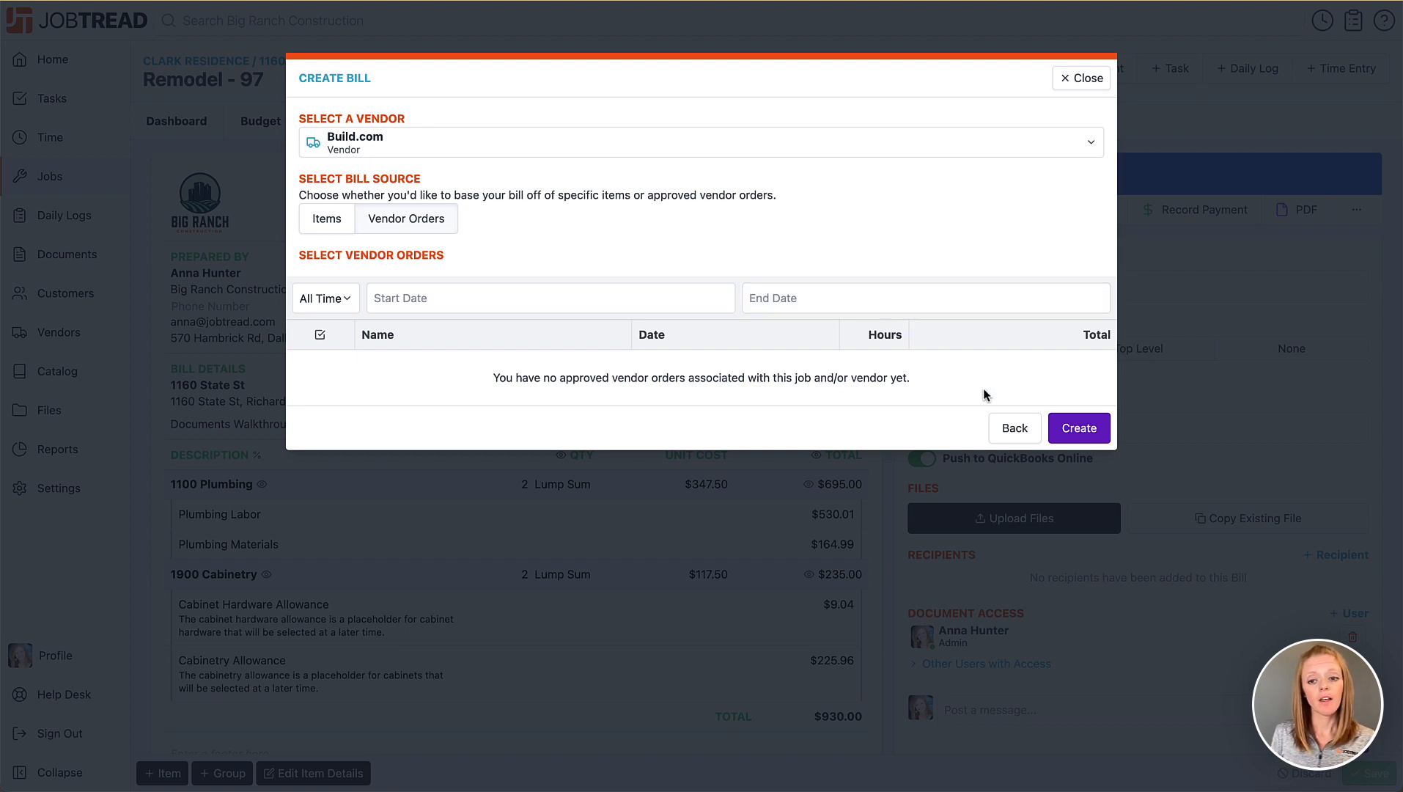
left_click(314, 224)
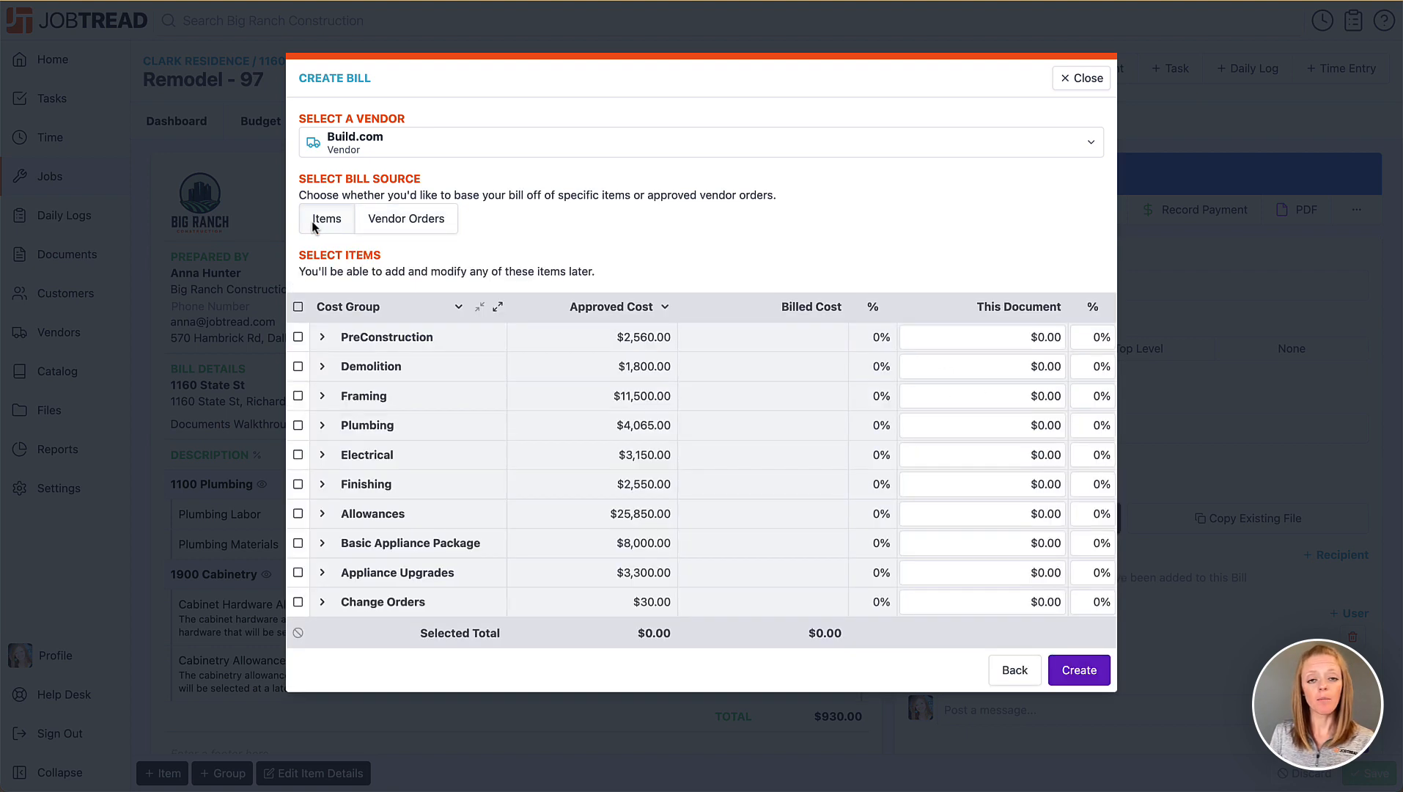